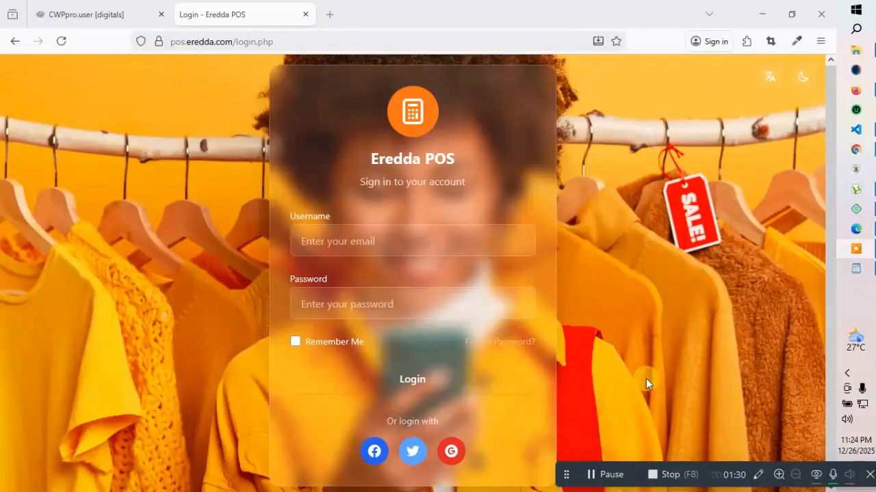
Toggle the login page's theme back and forth until it stays on the dark style
left_click(471, 244)
left_click(807, 83)
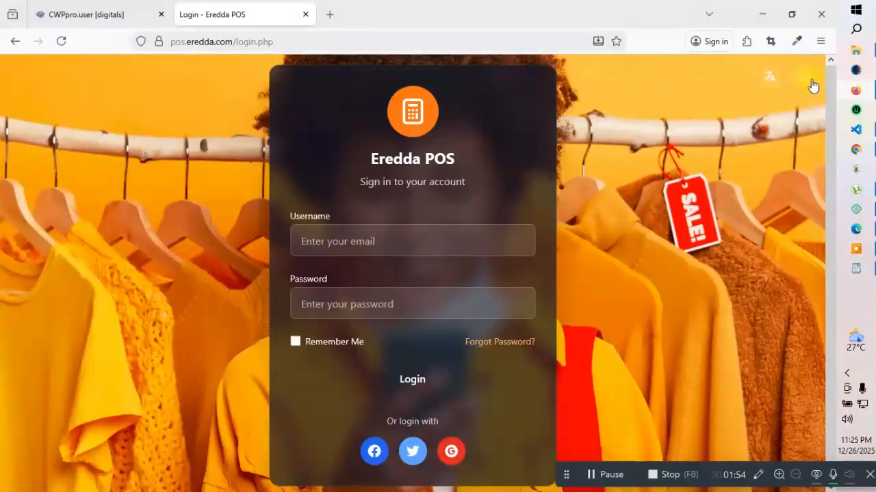
left_click(809, 80)
left_click(808, 79)
left_click(799, 82)
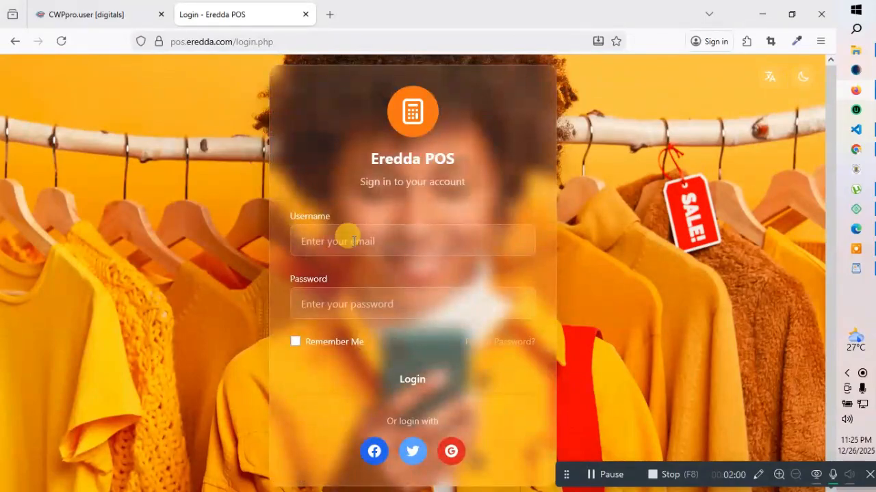
left_click(797, 81)
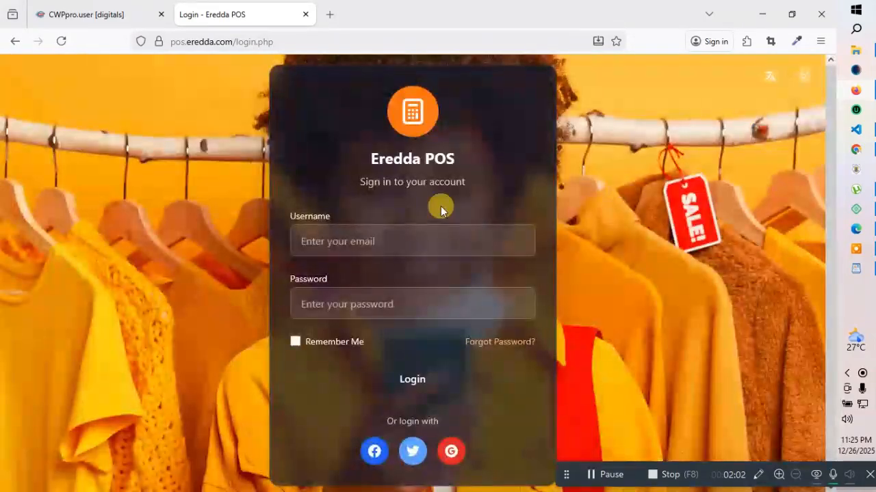
left_click(366, 237)
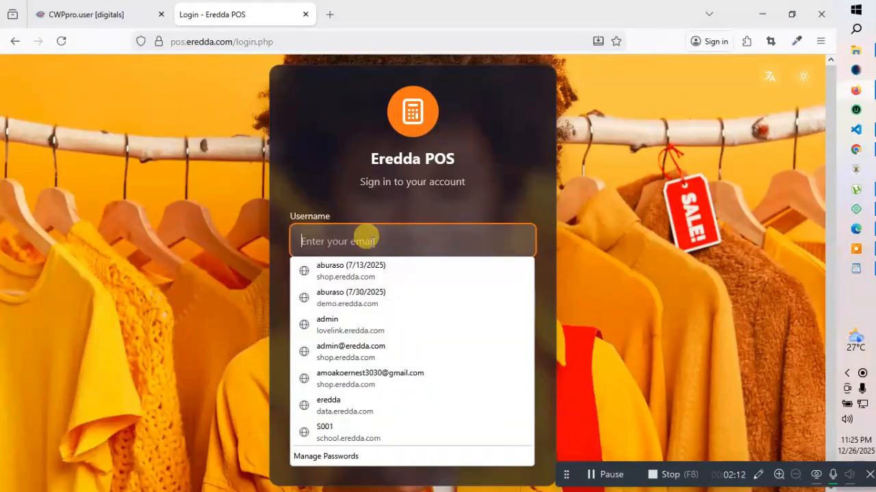
Enter 'admin' as the login username
type("de")
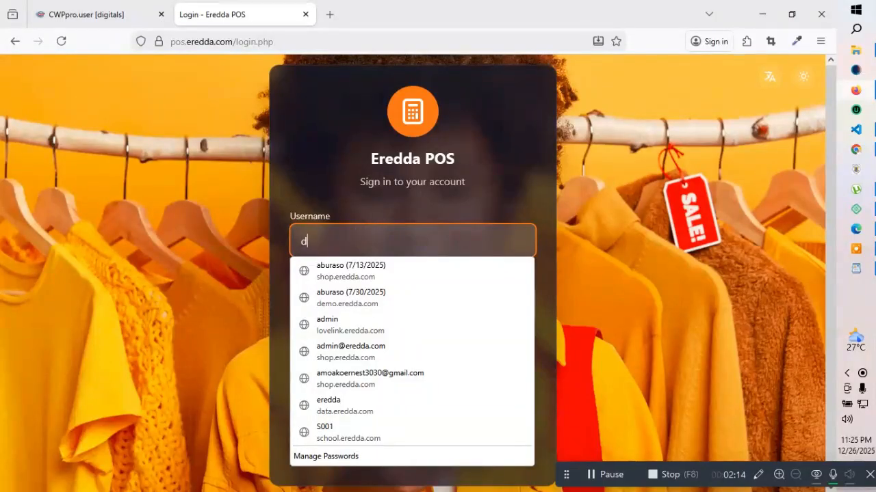
key("BackSpace")
key("BackSpace")
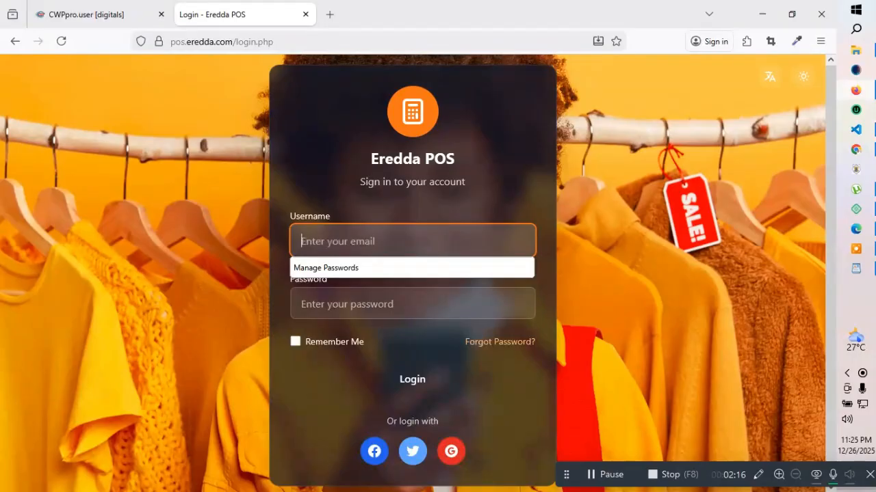
type("admin")
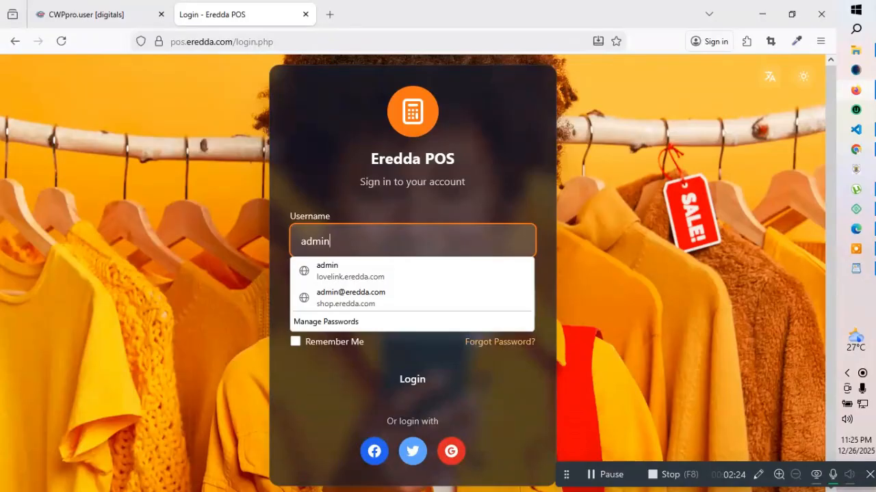
key("Escape")
Type the admin account password and log in
left_click(352, 301)
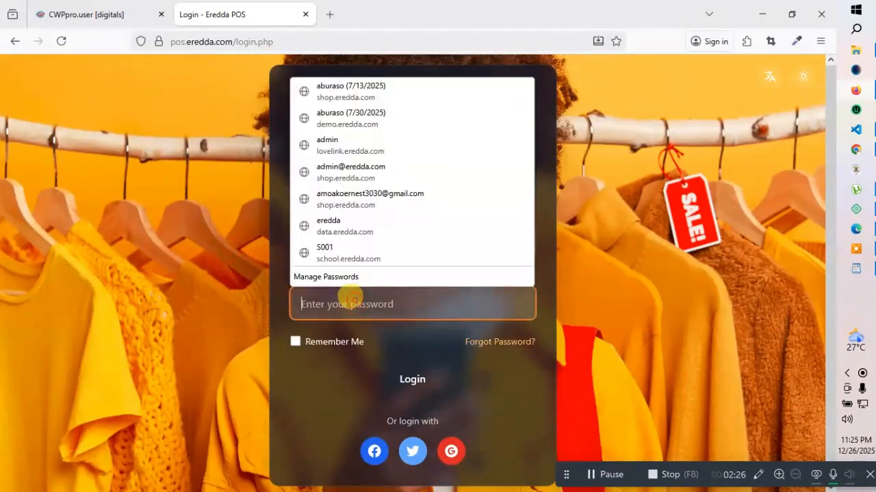
type("••")
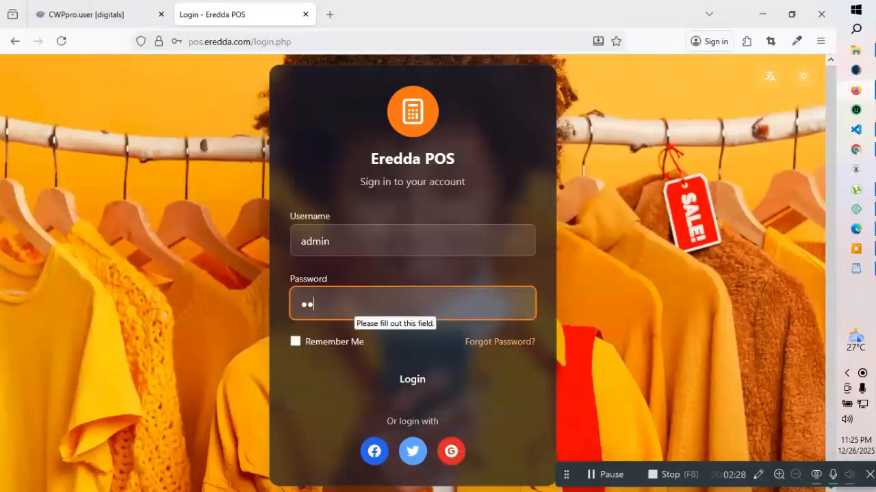
key("BackSpace")
key("BackSpace")
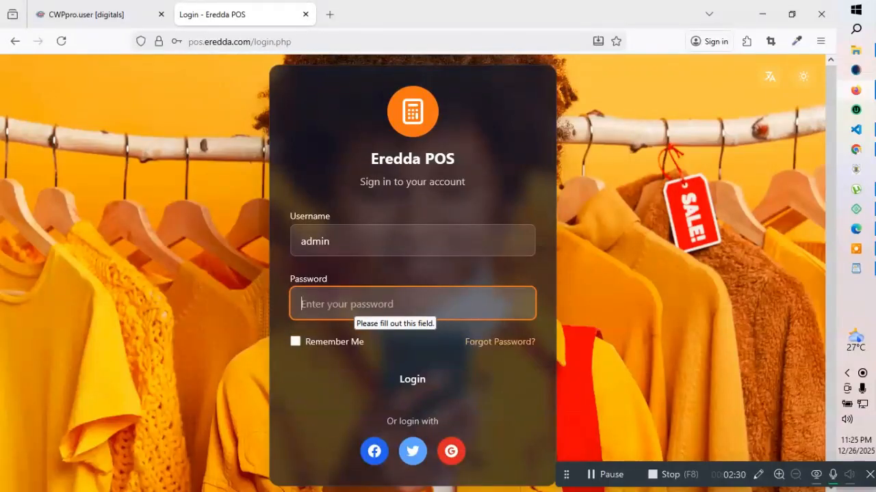
type("••")
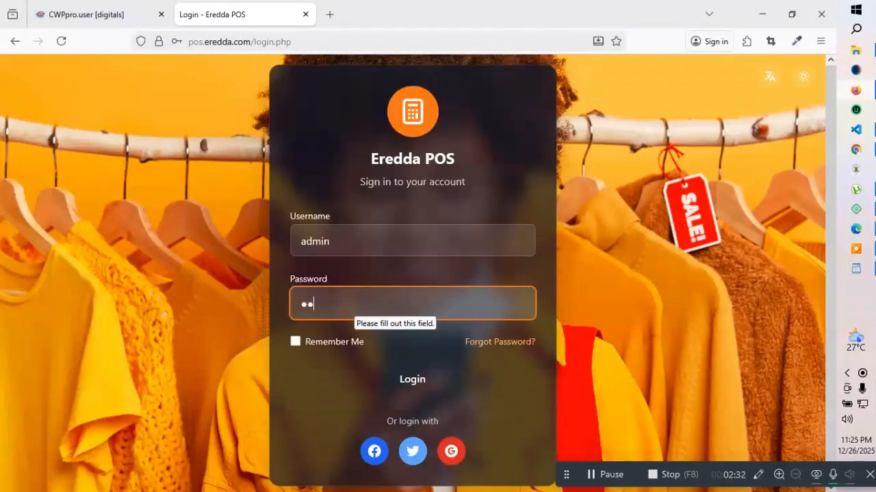
key("BackSpace")
key("BackSpace")
type("••")
key("BackSpace")
key("BackSpace")
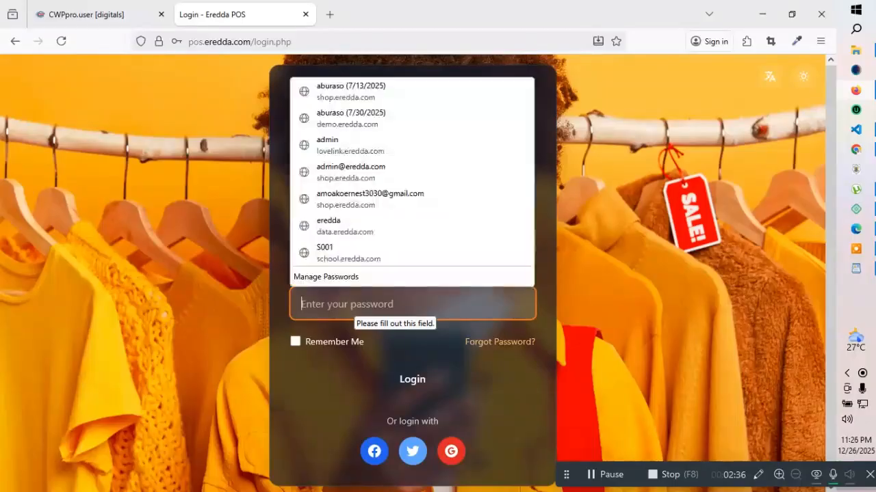
type("••")
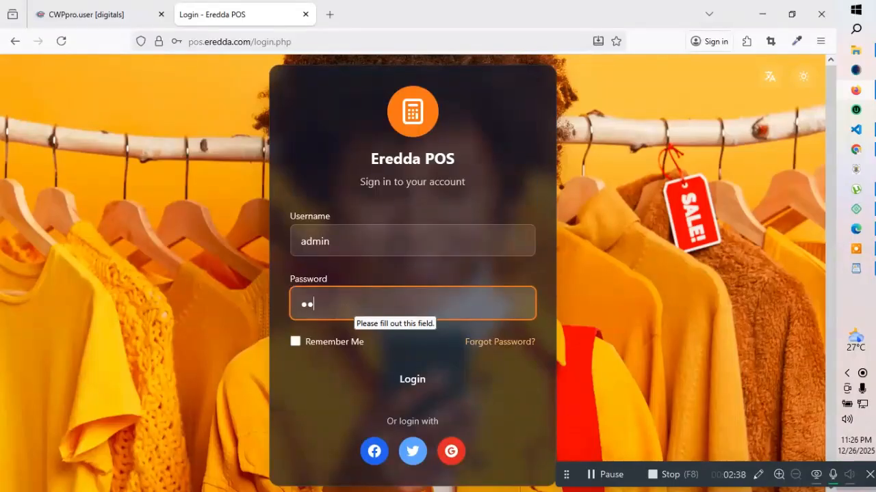
type("••••••")
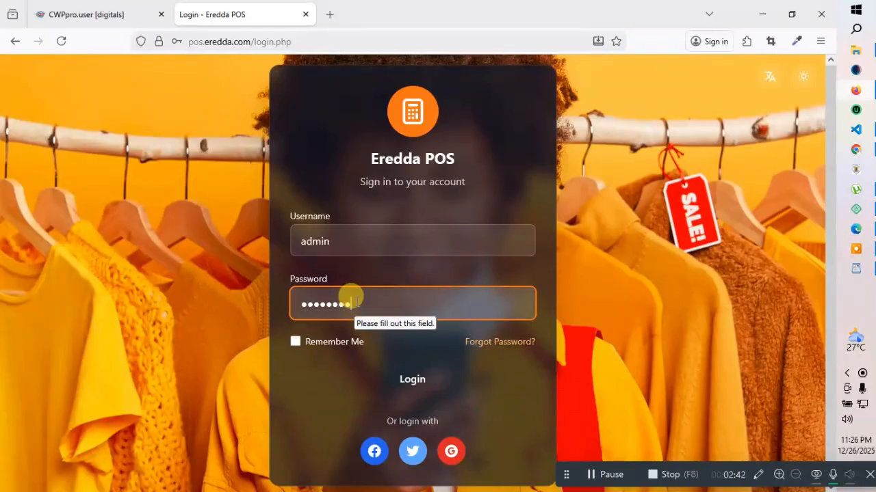
left_click(423, 384)
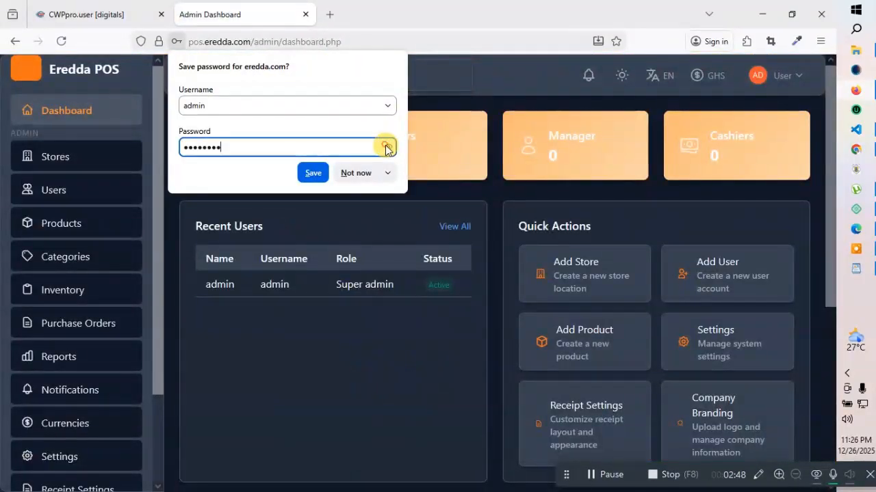
Save the admin login in Firefox, then go to the Manage Stores page
left_click(388, 146)
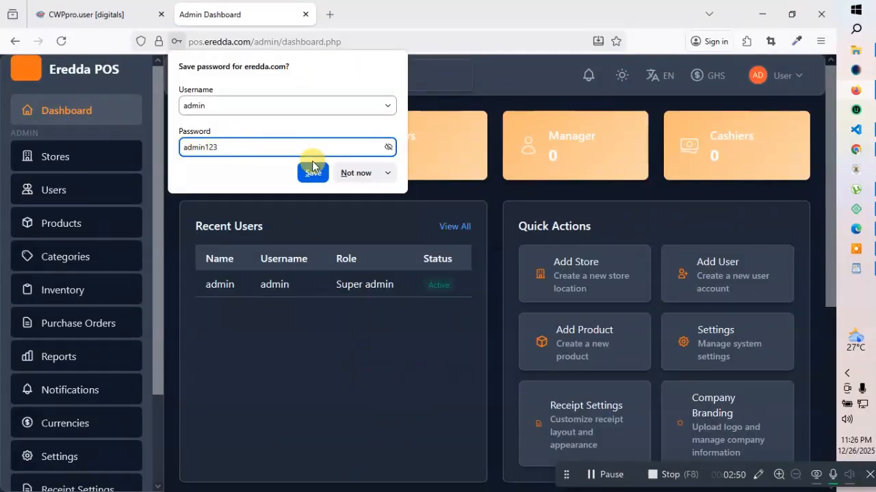
left_click(448, 84)
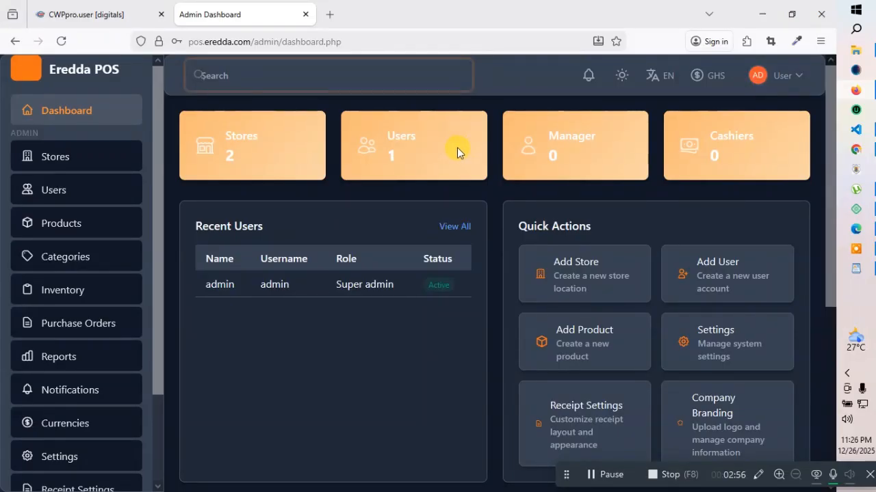
scroll(373, 304, "down", 5)
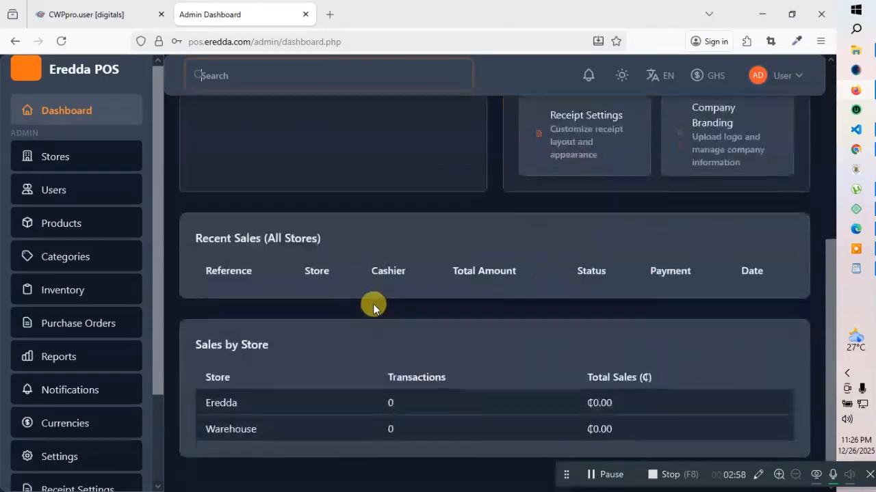
scroll(370, 304, "up", 5)
scroll(87, 305, "down", 3)
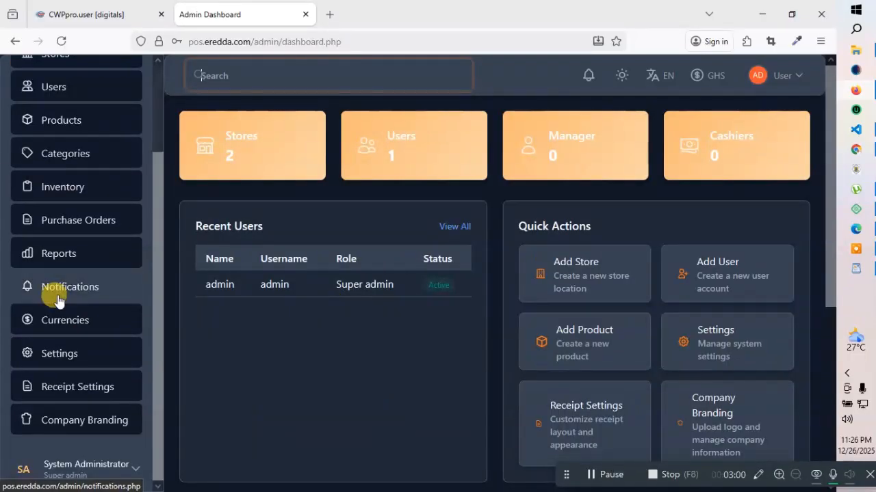
scroll(68, 291, "up", 3)
left_click(45, 155)
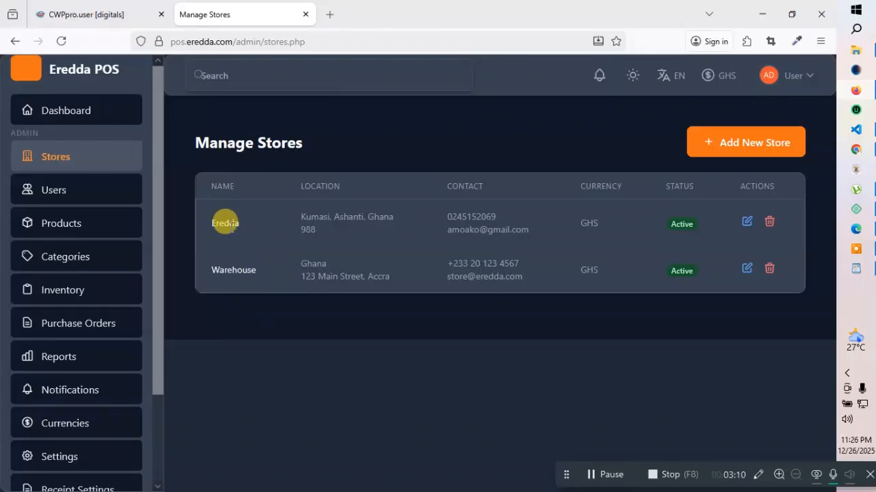
Look over the Add New Store form, close it unsaved, and go to Manage Users
left_click(743, 141)
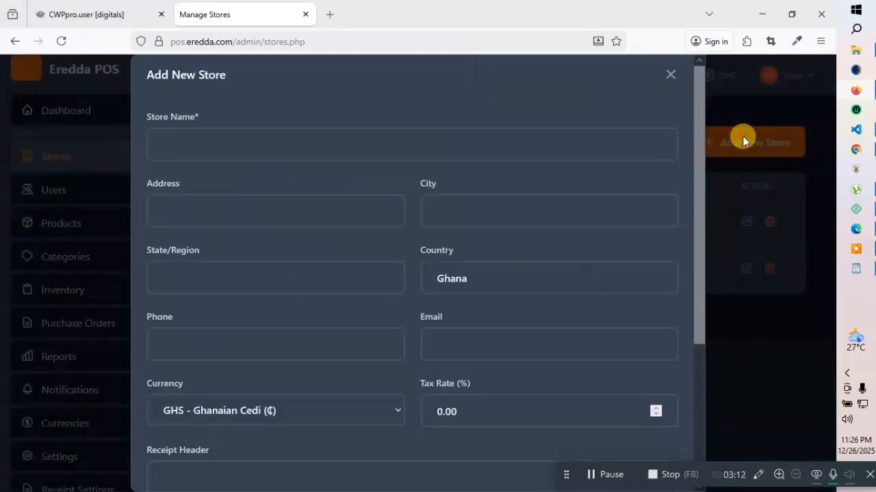
scroll(342, 219, "down", 1)
scroll(355, 212, "down", 2)
scroll(602, 133, "up", 3)
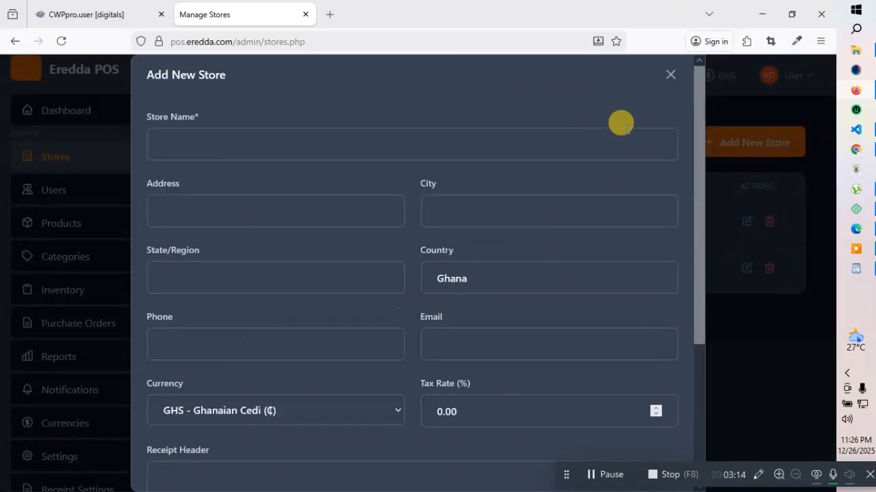
left_click(662, 74)
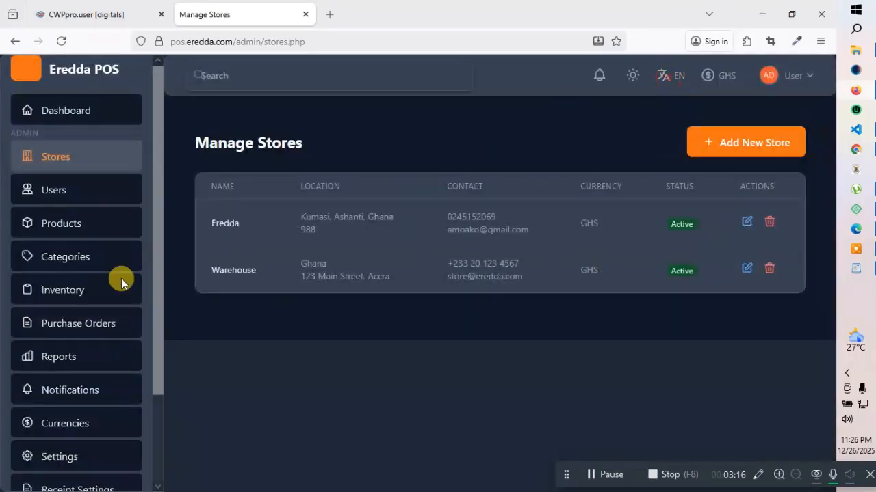
left_click(65, 195)
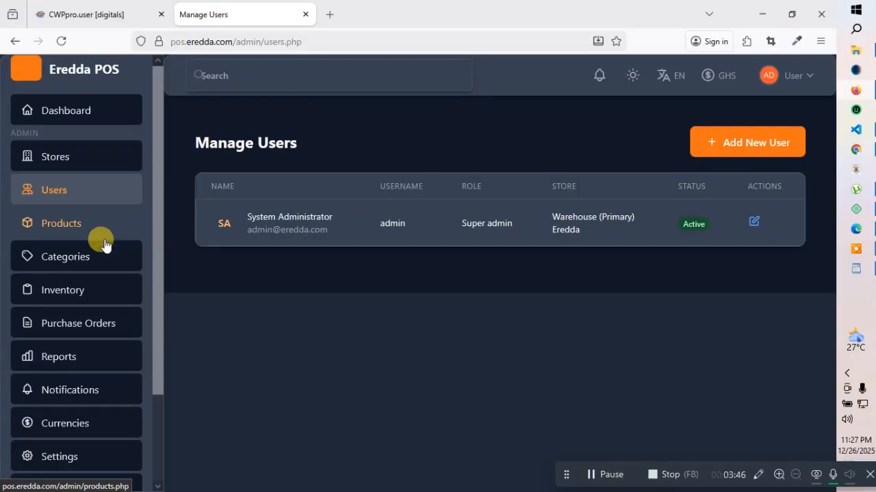
Check the empty Products page and the dashboard, then start a new store from Manage Stores
left_click(64, 226)
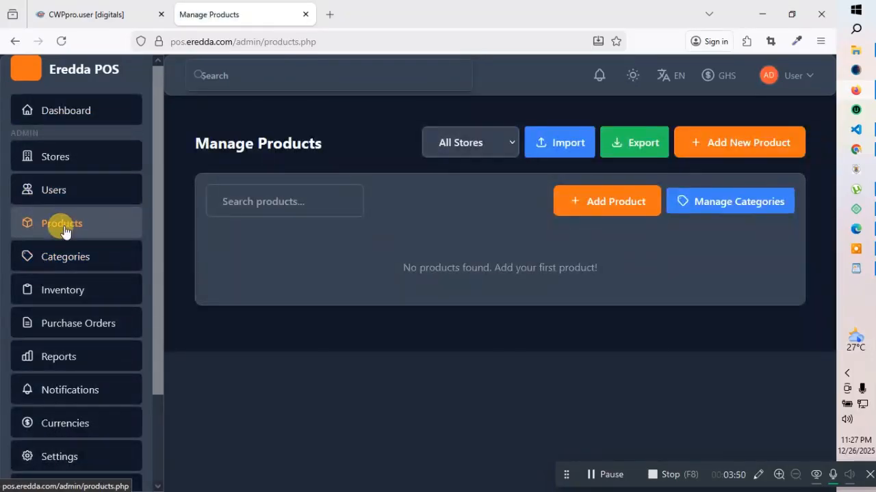
left_click(71, 108)
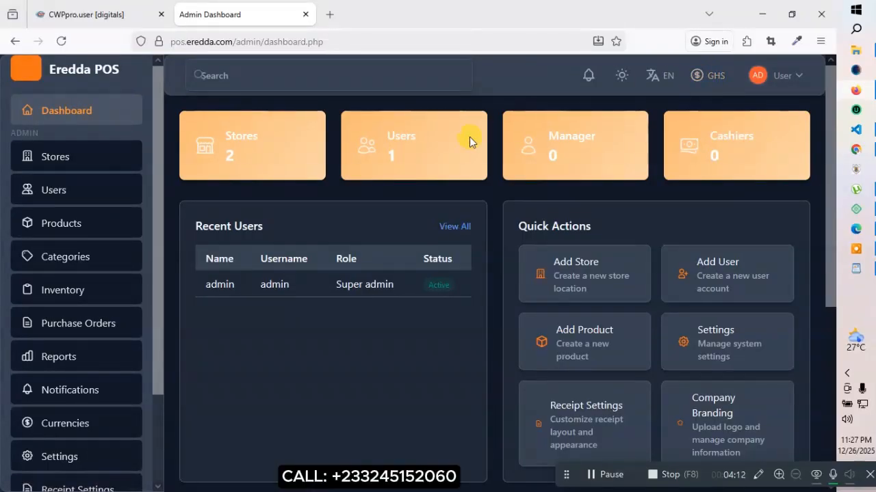
scroll(90, 260, "down", 3)
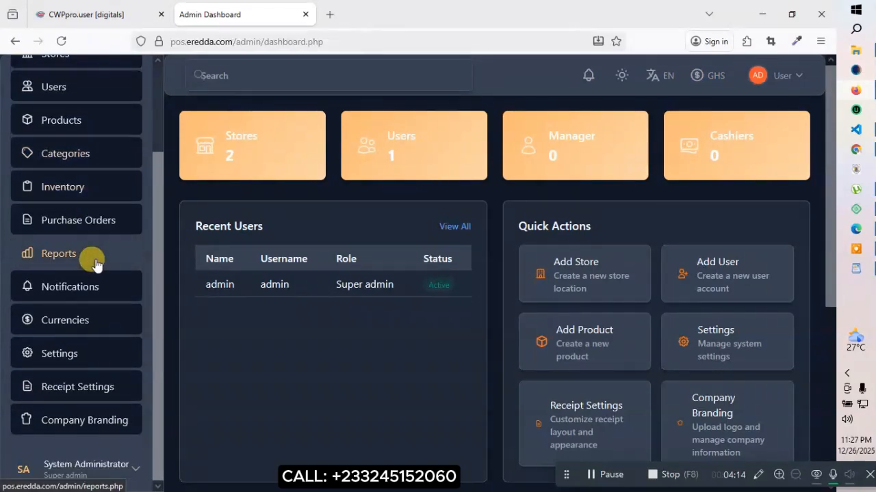
scroll(89, 246, "up", 3)
left_click(60, 159)
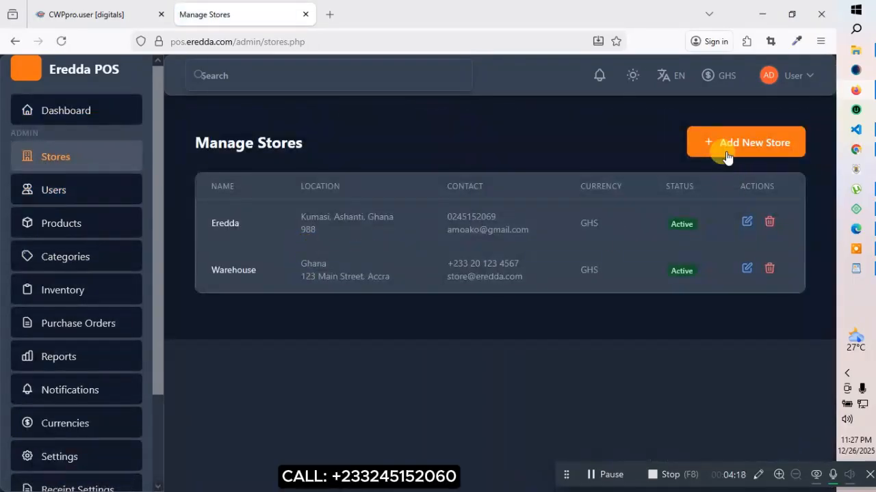
left_click(726, 157)
Enter store name Cloud Store, address 65 Street and city Kumasi
left_click(215, 144)
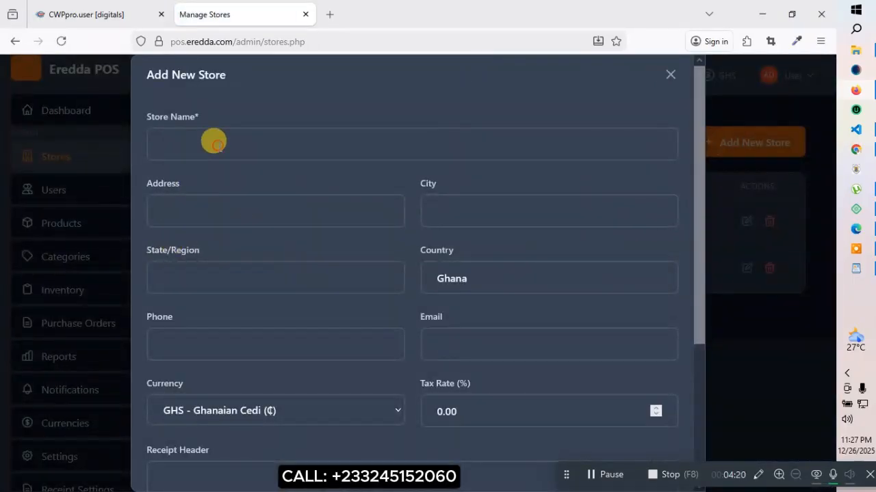
type("C")
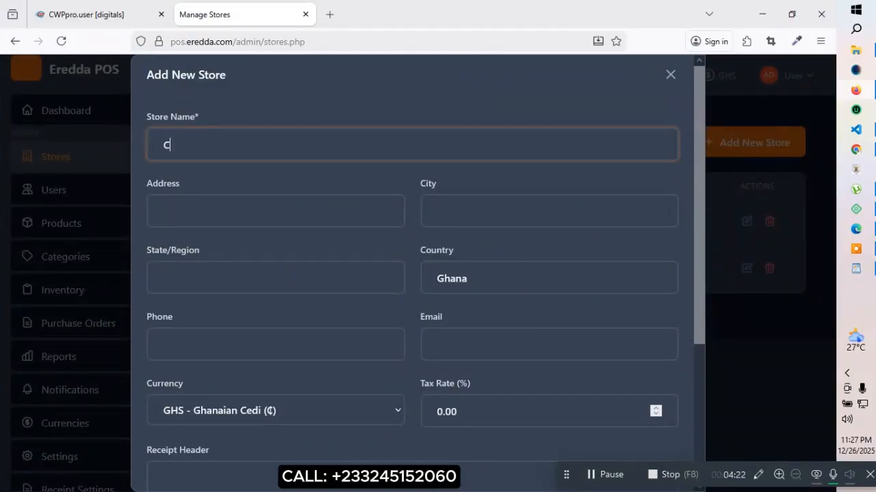
type("loud")
type("Store")
left_click(182, 205)
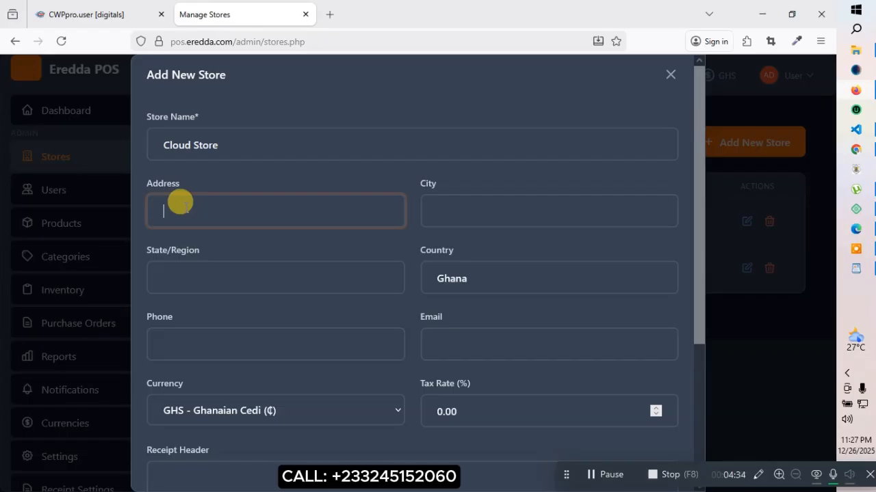
type("65")
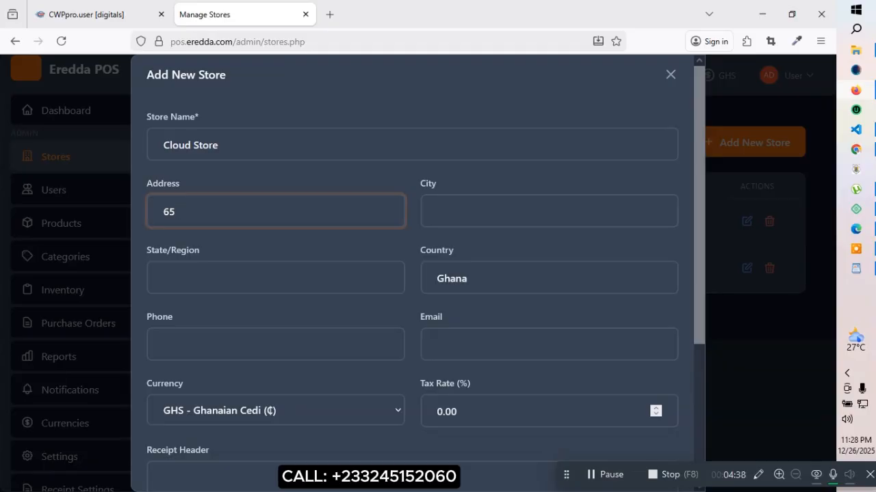
type(" Street")
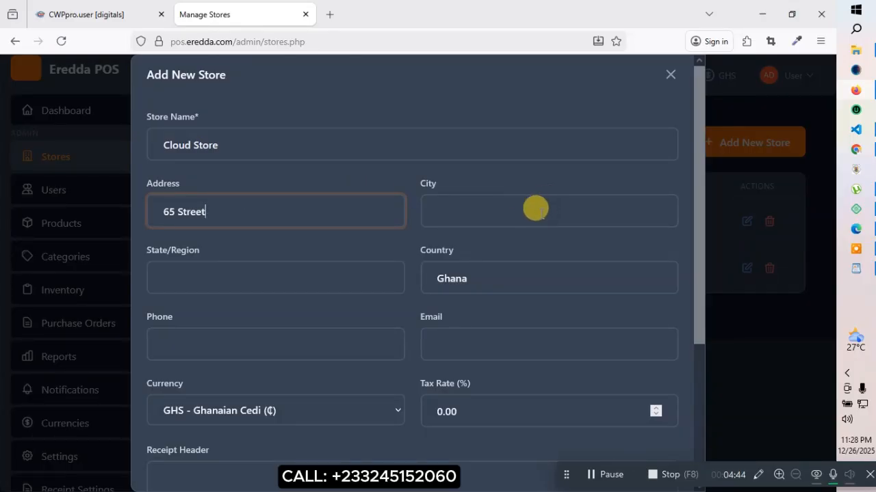
left_click(533, 207)
type("Kumasi")
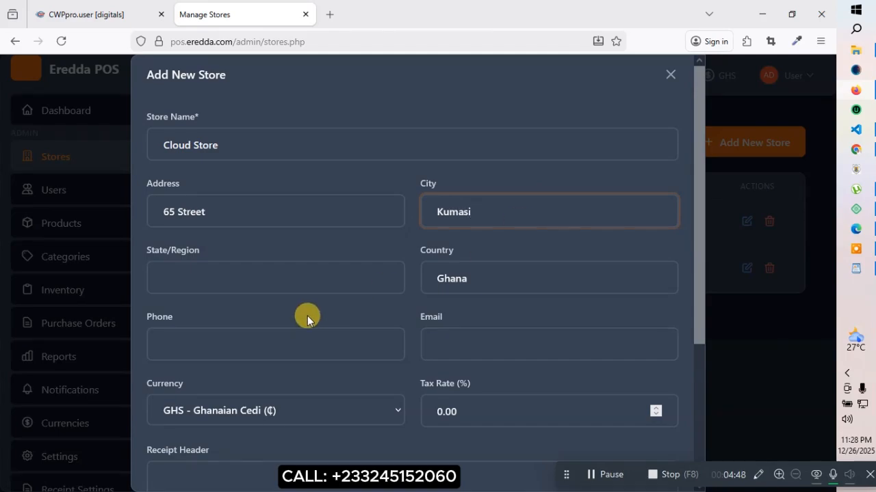
Fill in region Ashanti, the contact phone and e-mail, and save the store
left_click(246, 275)
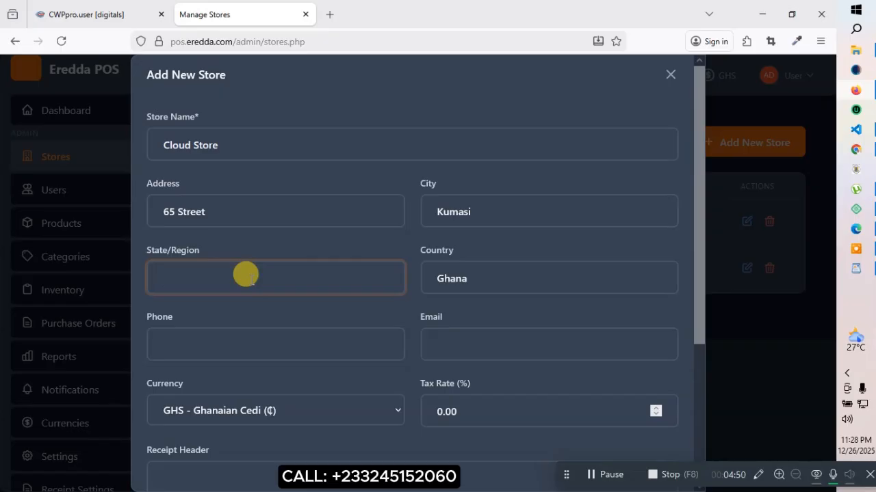
type("Ashanti")
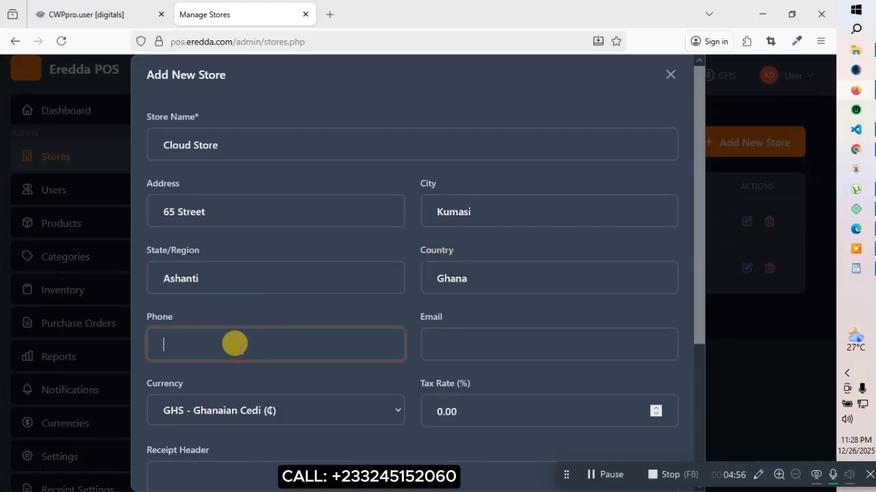
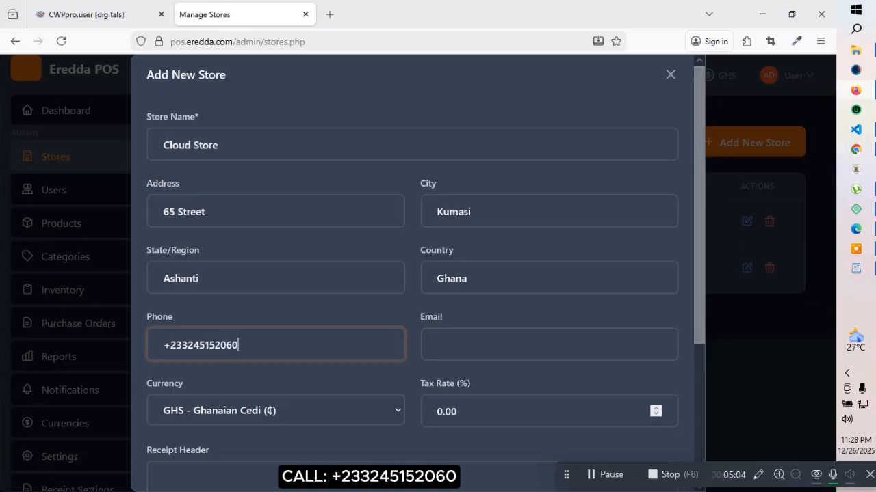
left_click(465, 335)
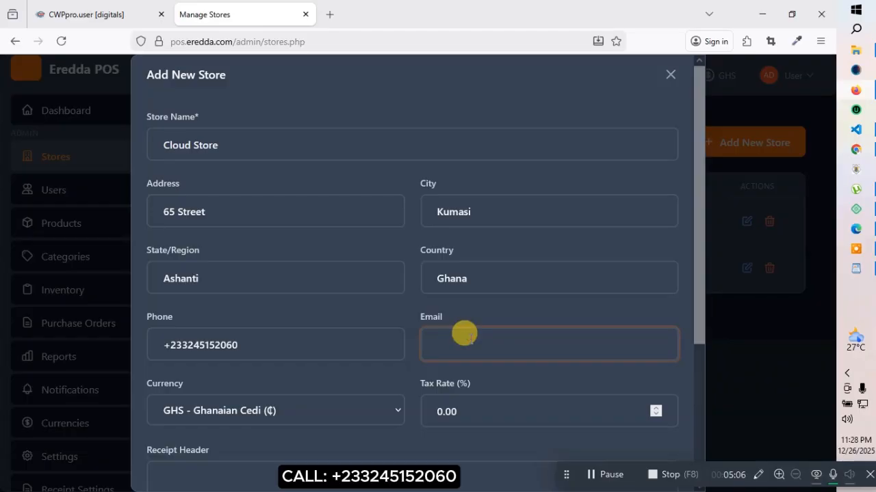
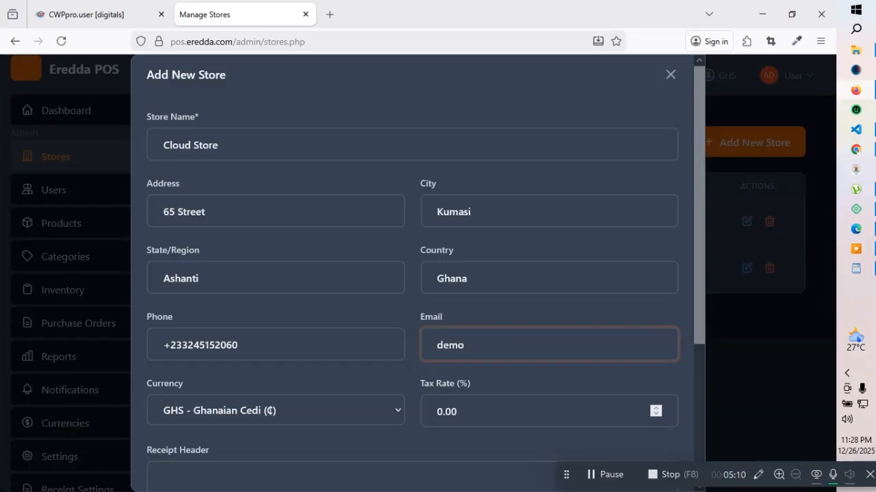
scroll(321, 415, "down", 3)
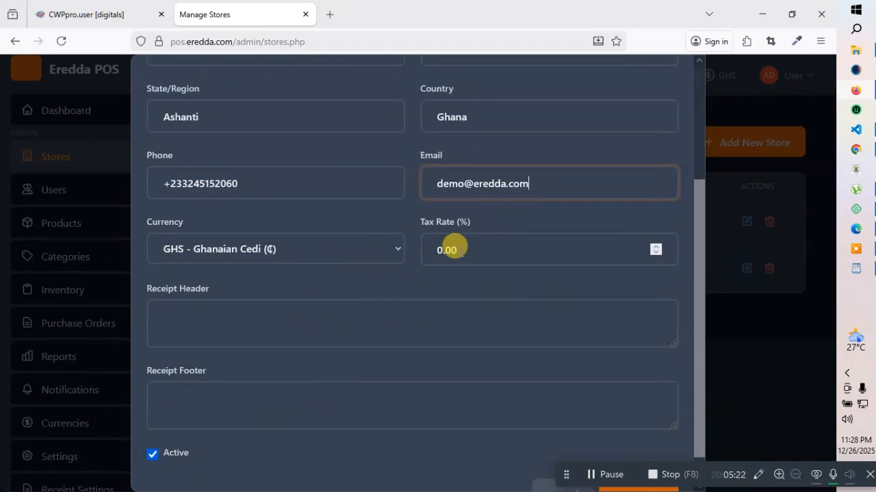
scroll(348, 308, "down", 1)
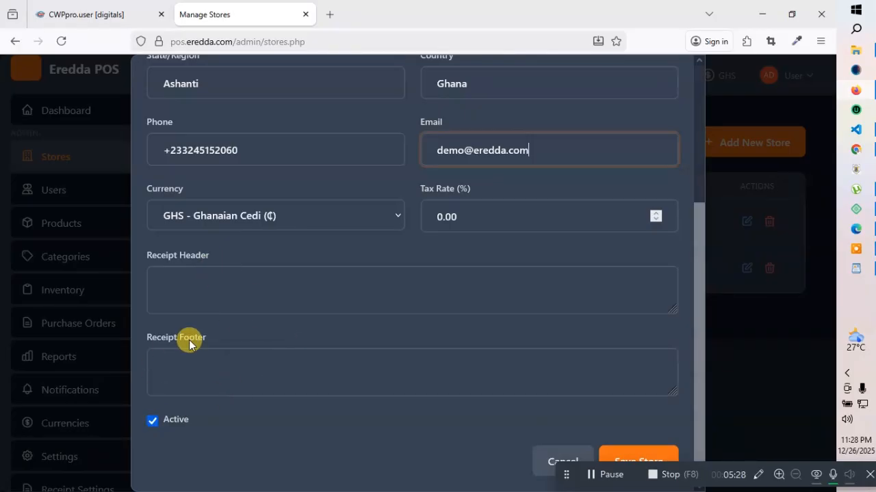
left_click(626, 457)
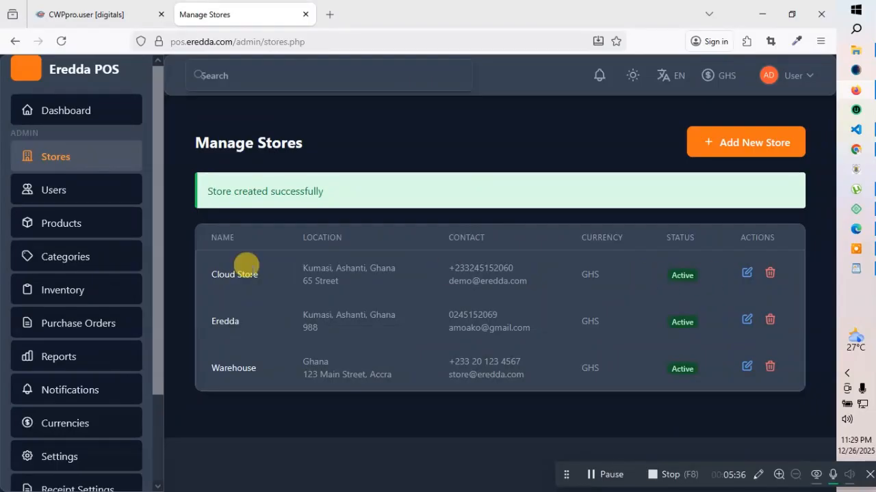
Start a new user with the Store manager role and Cloud Store as primary store
left_click(57, 193)
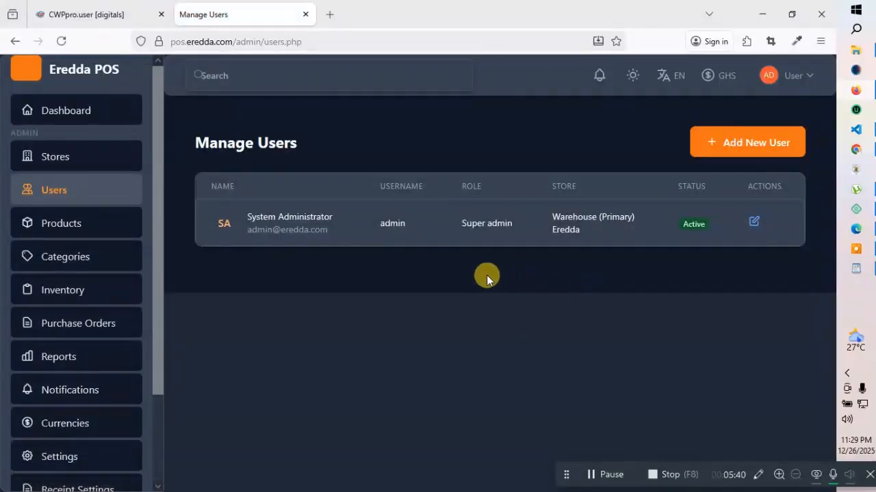
left_click(736, 144)
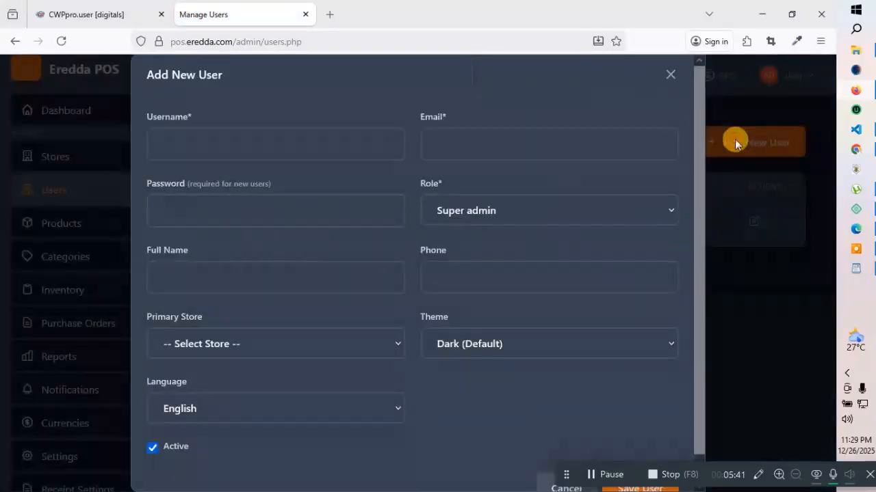
left_click(471, 212)
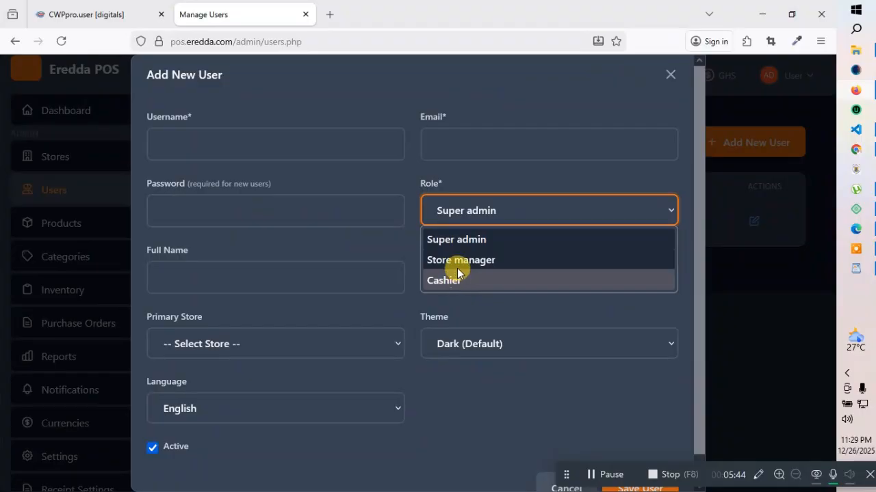
left_click(454, 260)
left_click(469, 211)
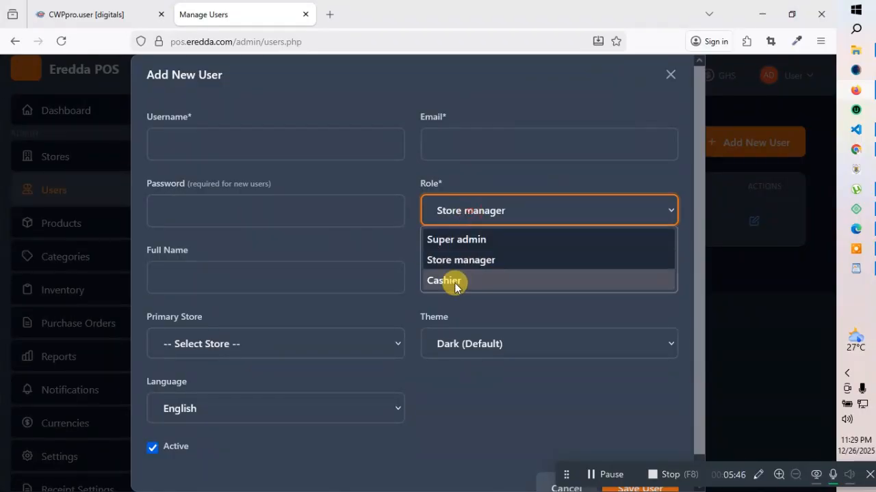
left_click(449, 279)
left_click(450, 212)
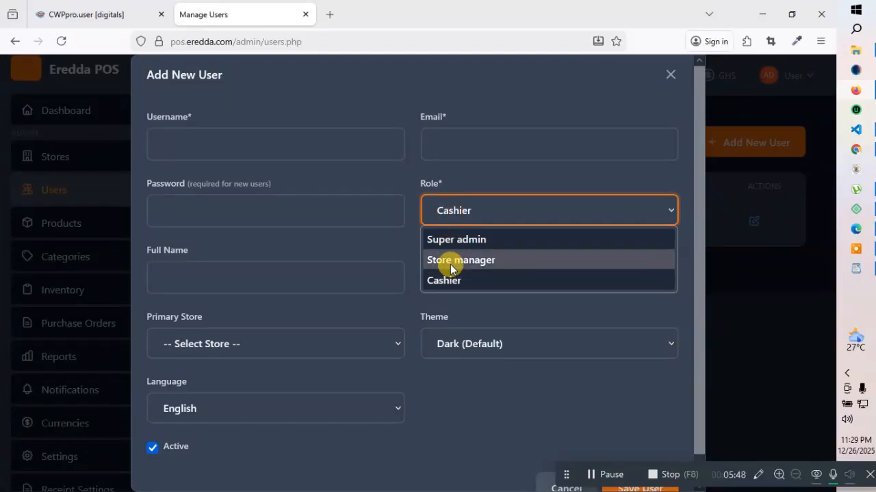
left_click(450, 263)
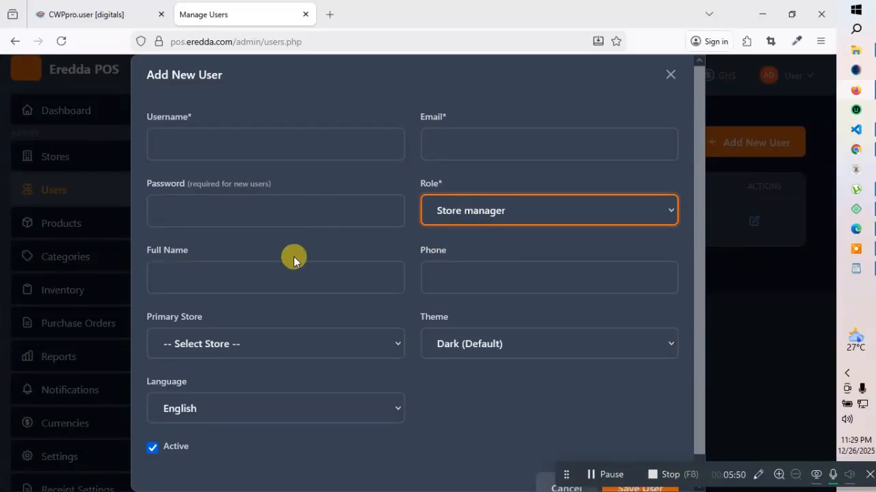
scroll(273, 273, "down", 1)
left_click(189, 322)
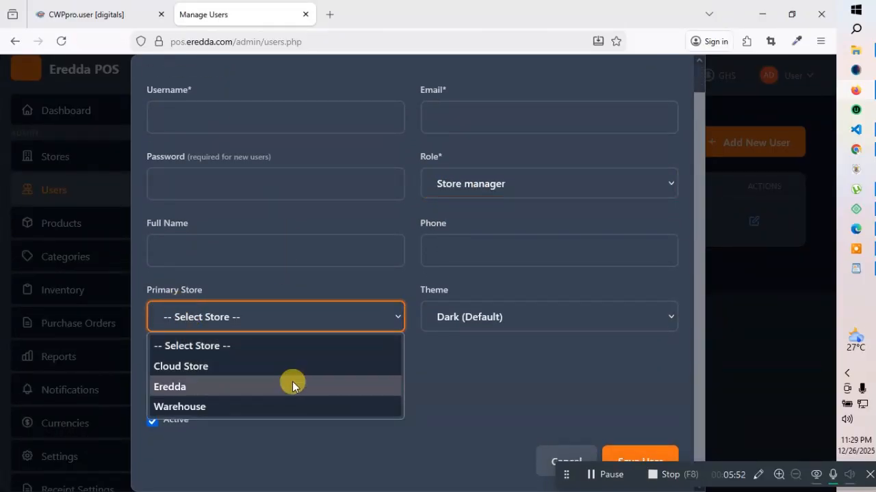
left_click(202, 367)
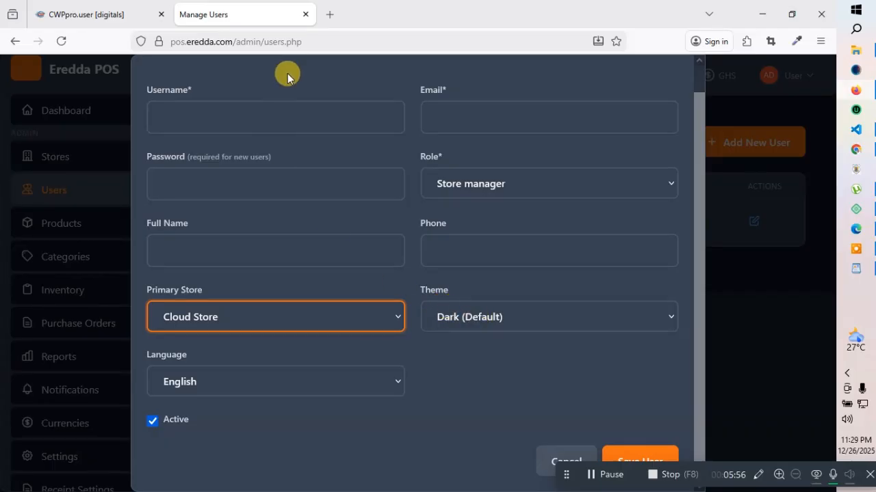
Fill in the new user's username and e-mail address
left_click(166, 111)
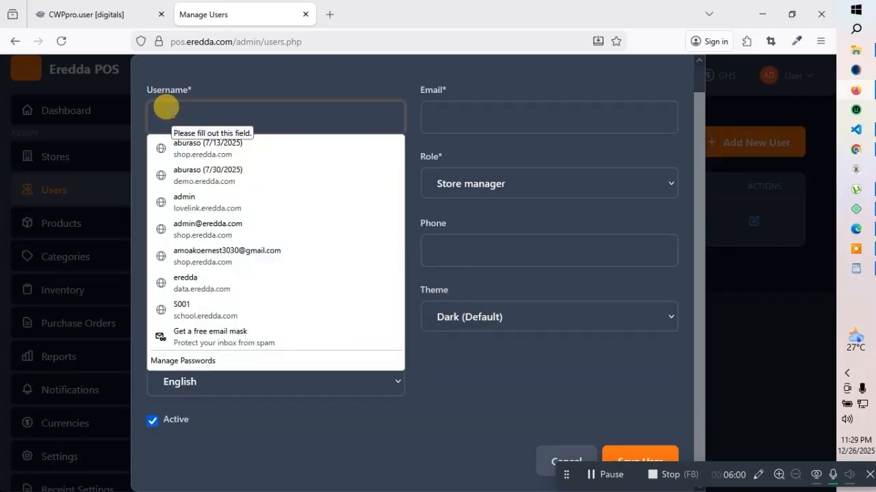
type("eredda")
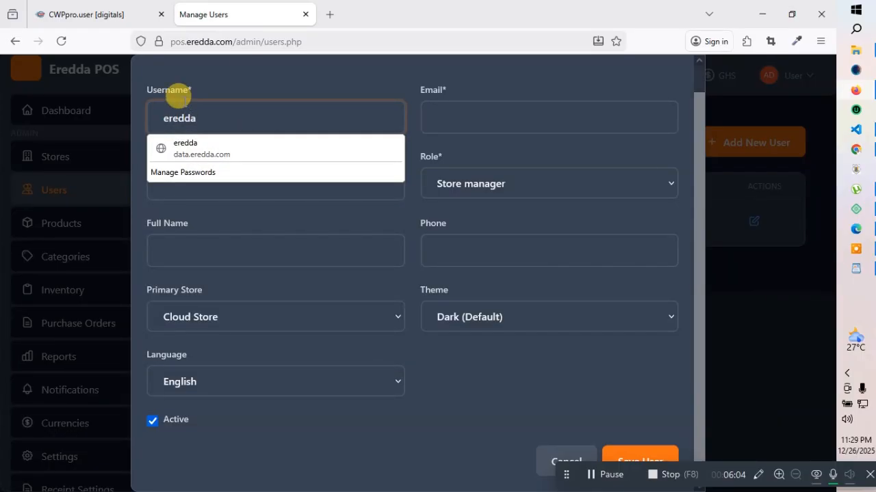
left_click(299, 84)
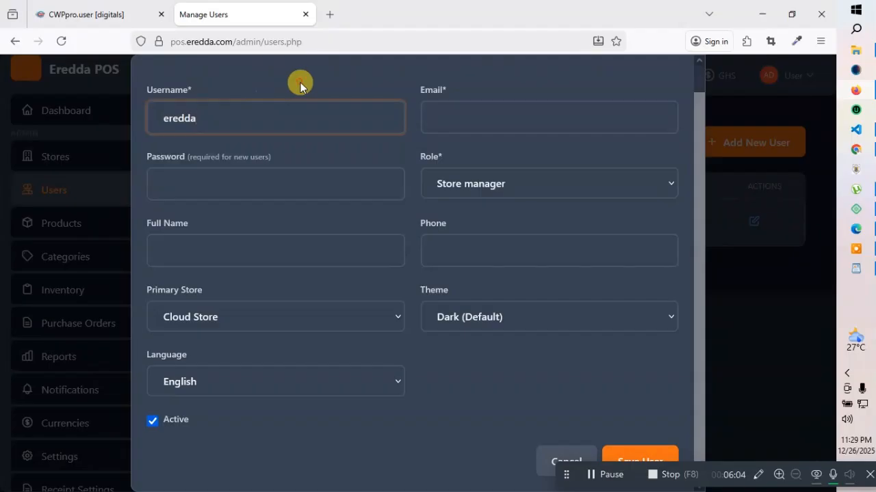
left_click(446, 113)
left_click(446, 113)
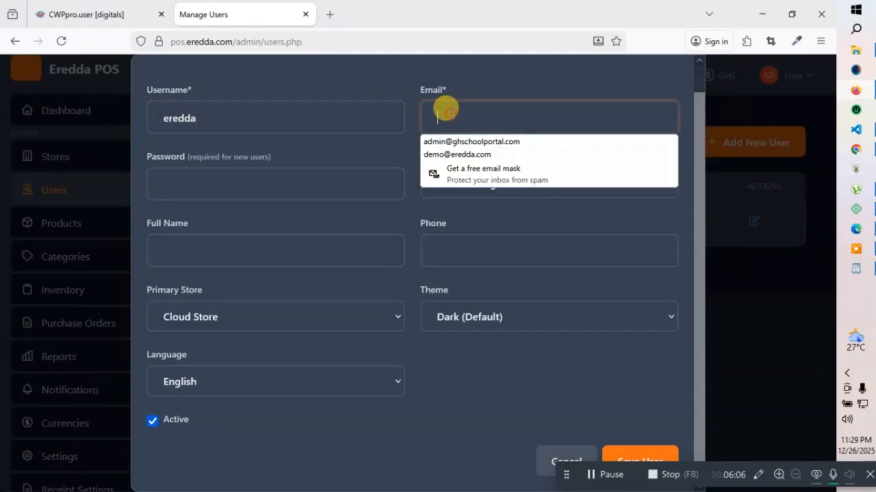
left_click(464, 101)
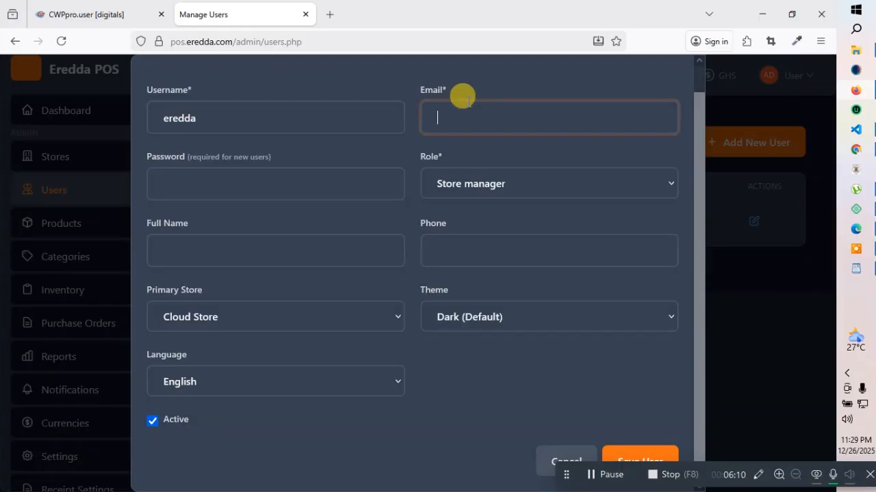
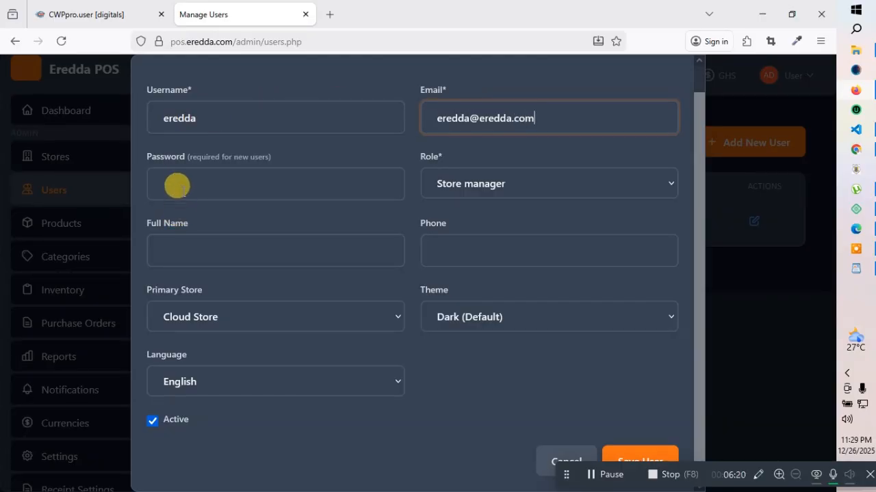
Enter the new user's password and full name
left_click(176, 184)
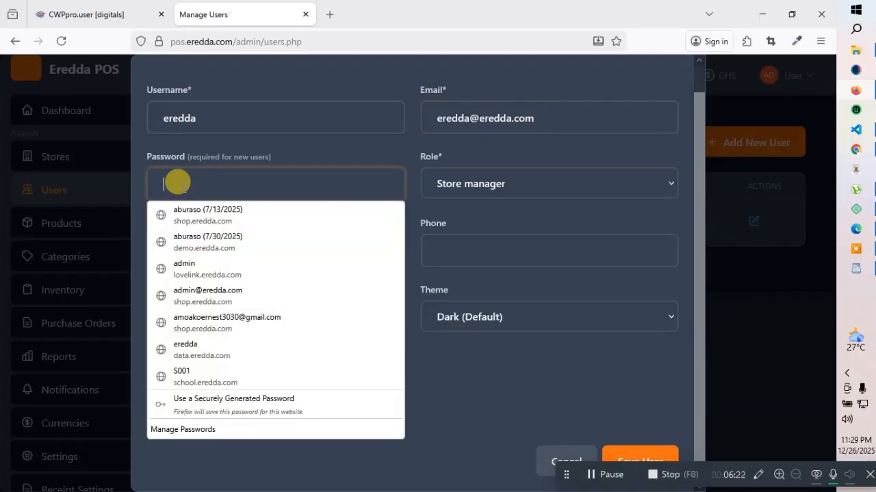
type("••••")
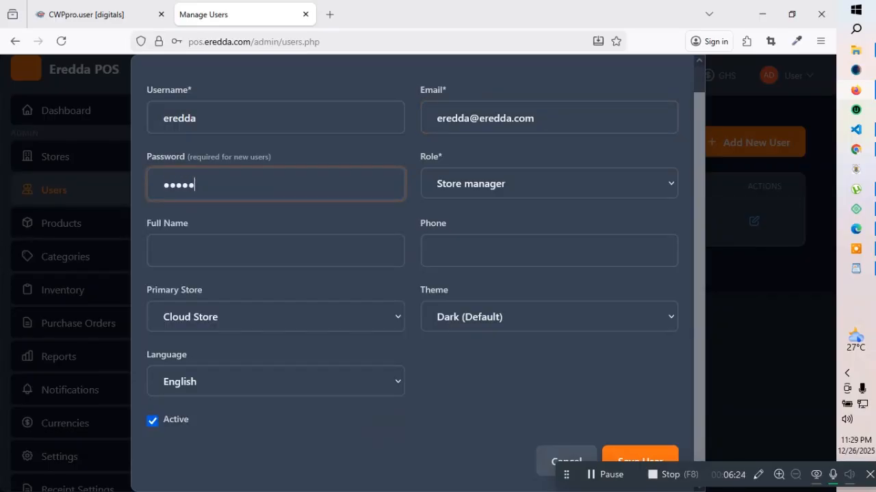
left_click(195, 251)
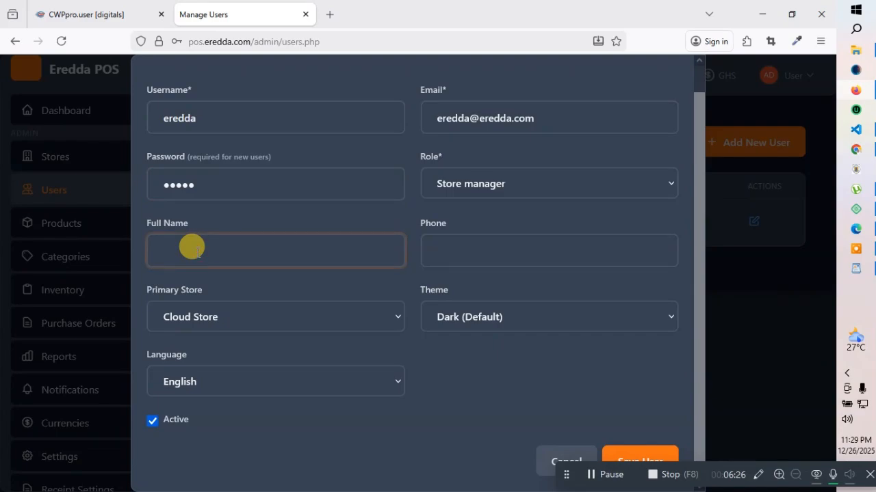
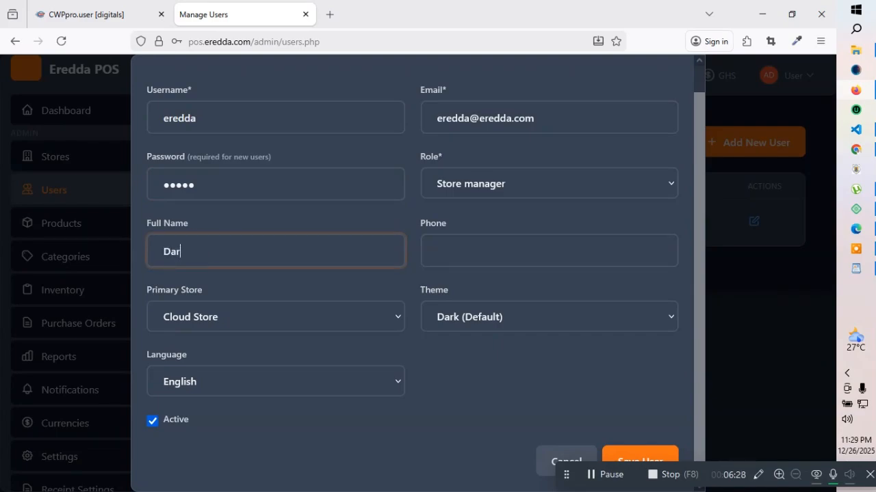
left_click(196, 244)
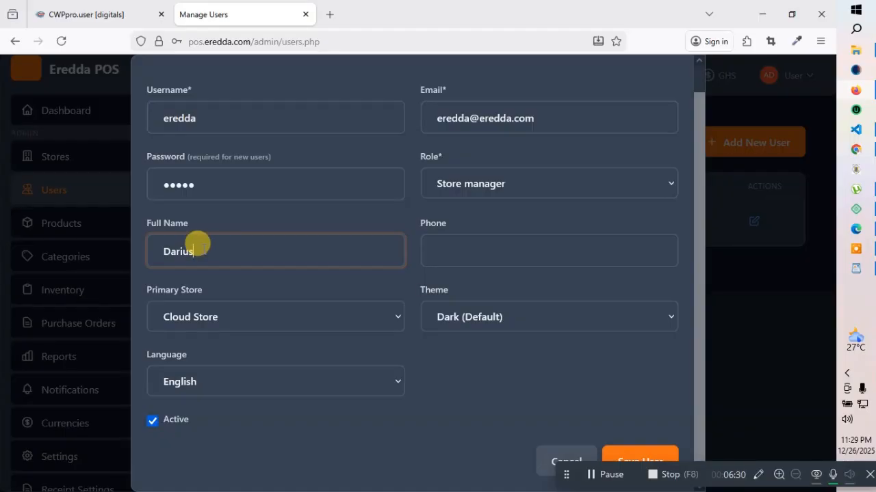
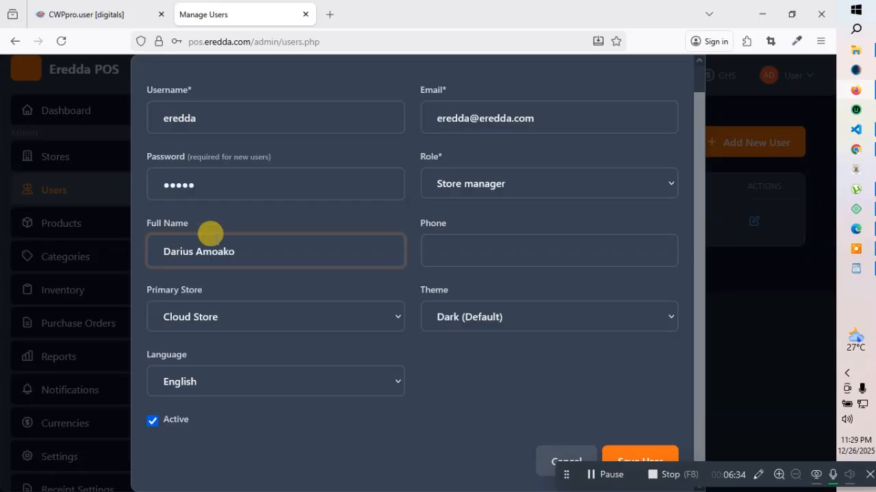
left_click(476, 253)
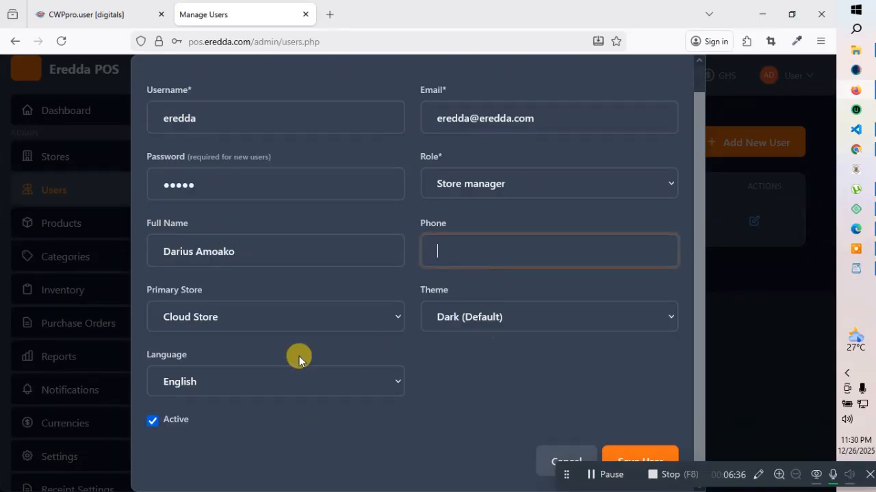
Confirm Cloud Store as primary store, retype the password, and save the user
left_click(209, 319)
left_click(197, 368)
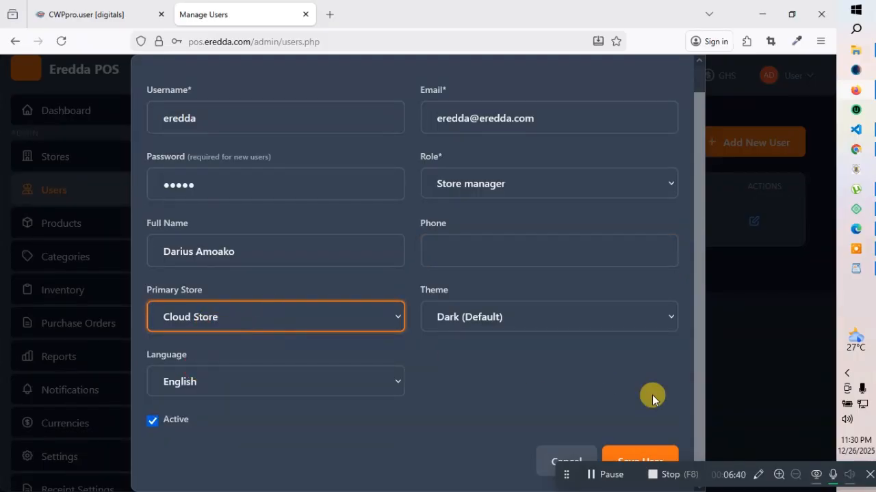
left_click_drag(178, 185, 143, 176)
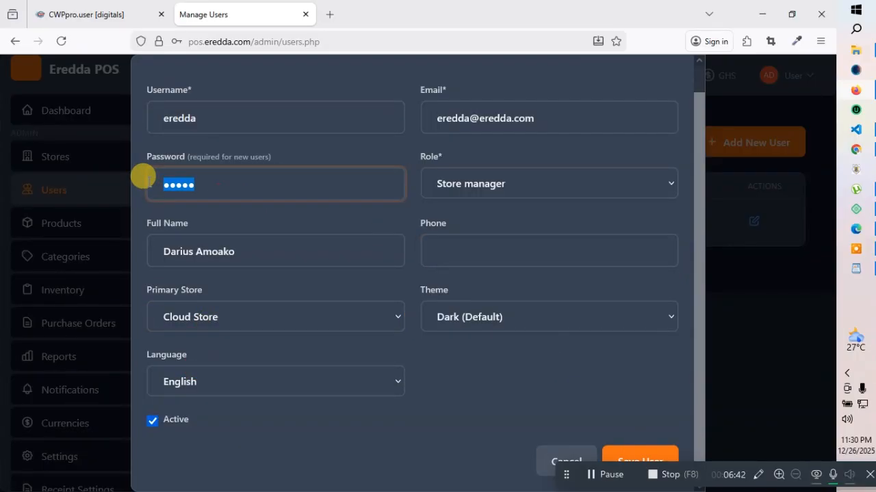
key("BackSpace")
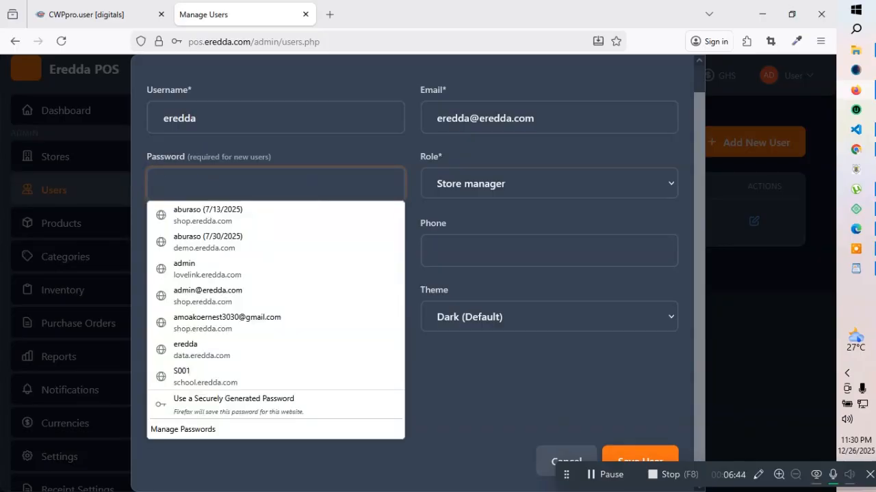
type("••••")
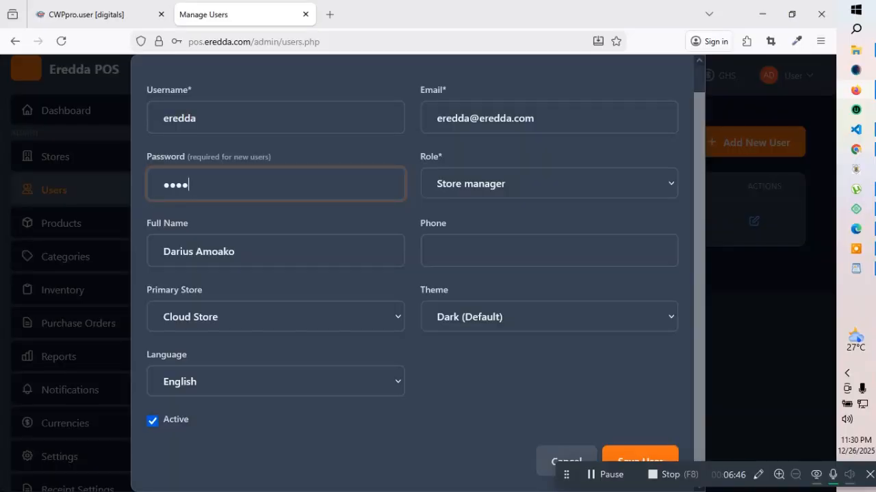
type("•••")
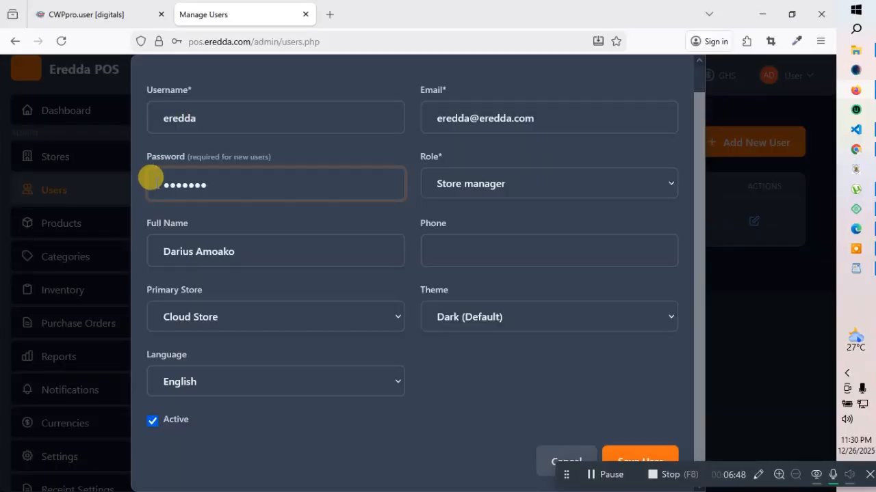
left_click(637, 456)
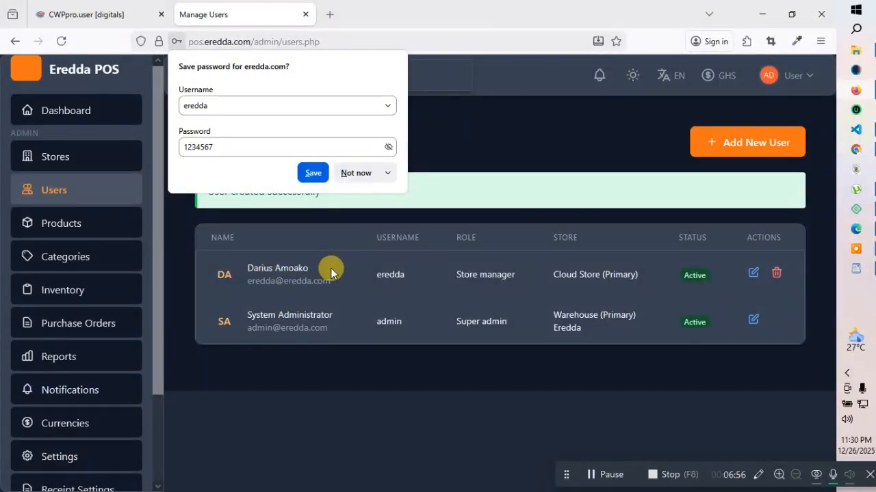
Sign out of admin and log in with the new store manager's username and password
left_click(806, 75)
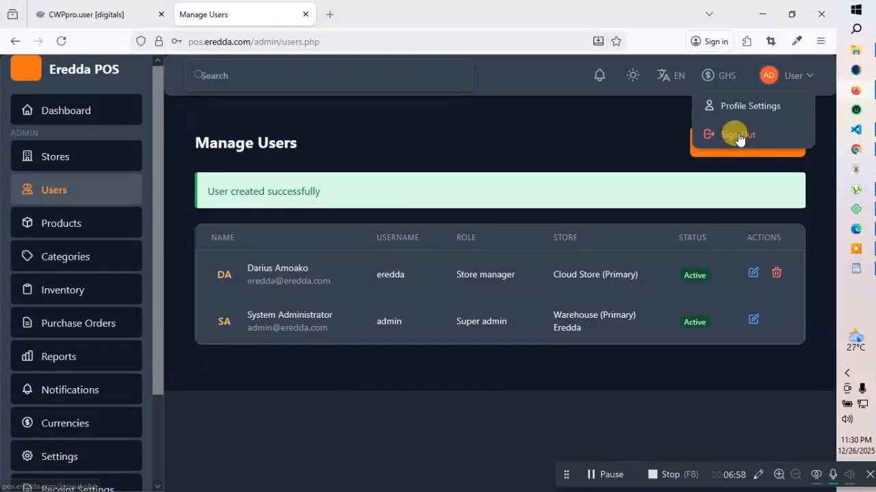
left_click(736, 135)
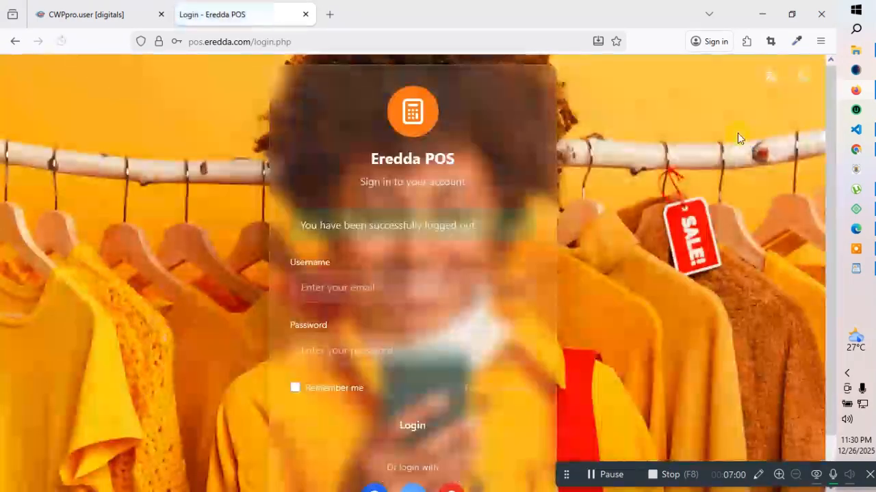
left_click(375, 277)
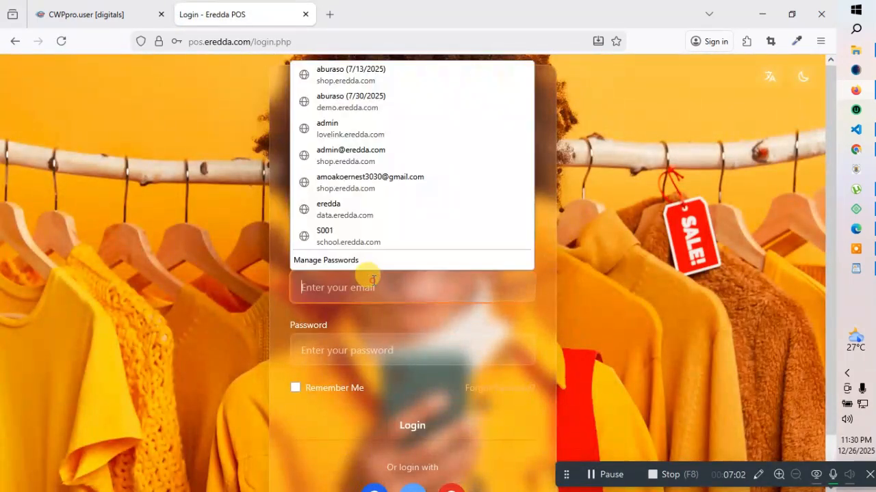
type("eredd")
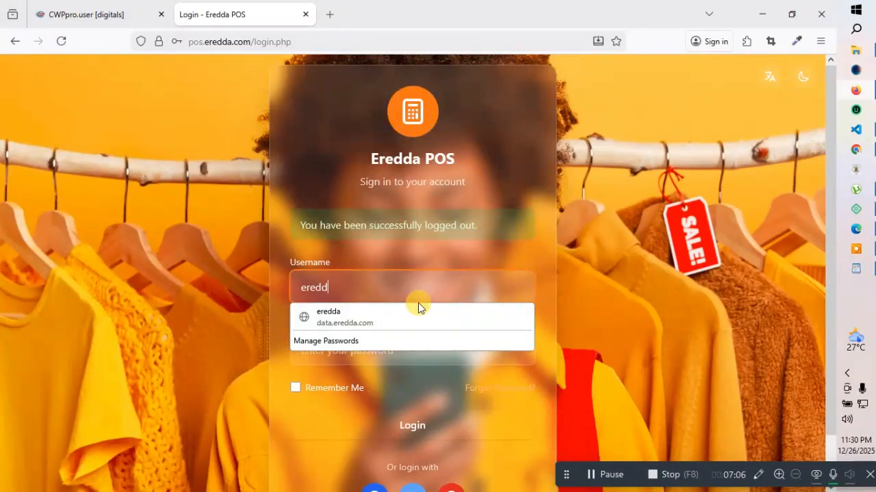
left_click(386, 314)
left_click_drag(414, 361, 294, 348)
key("BackSpace")
type("e")
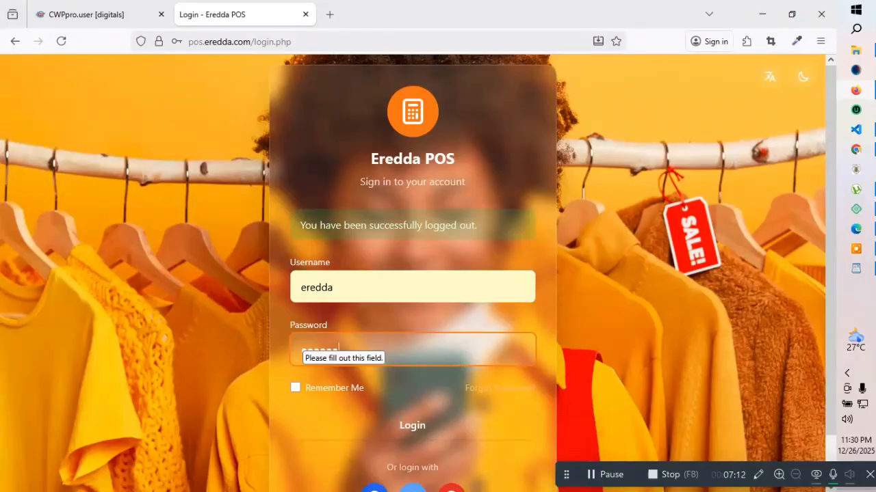
left_click(580, 295)
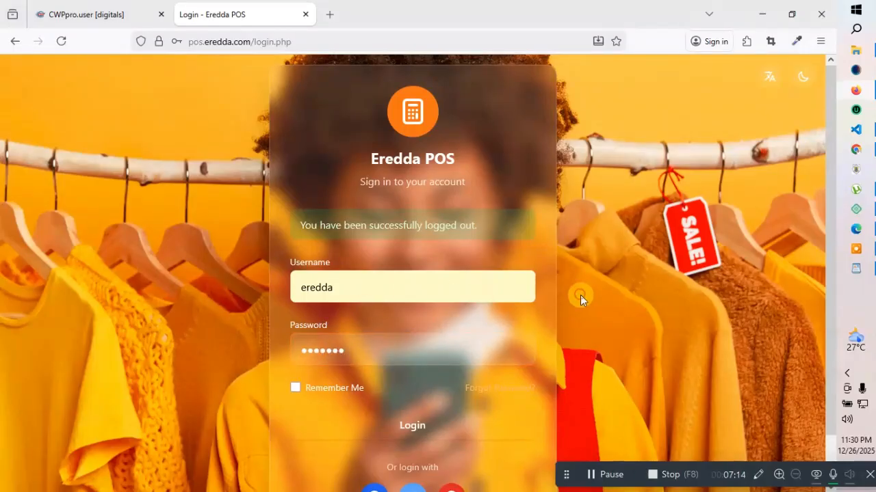
left_click(393, 420)
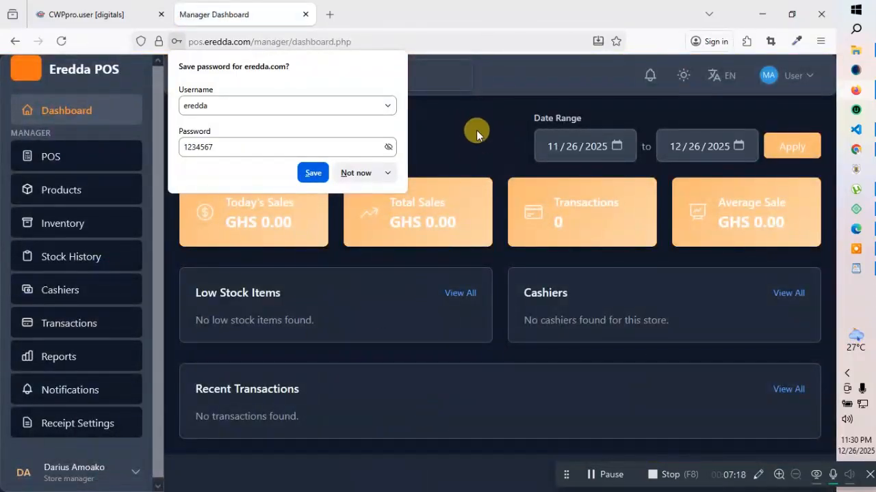
View the Cashiers page, the dashboard and the empty product list, then sign out
left_click(475, 130)
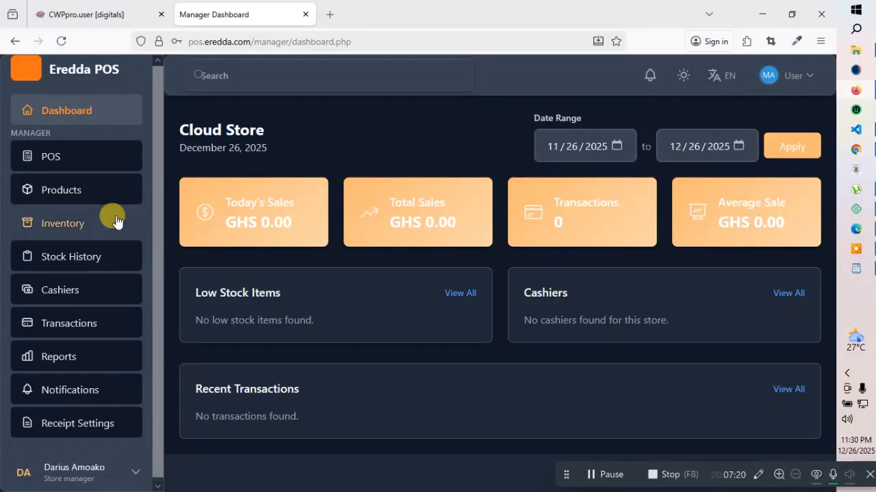
scroll(79, 304, "down", 1)
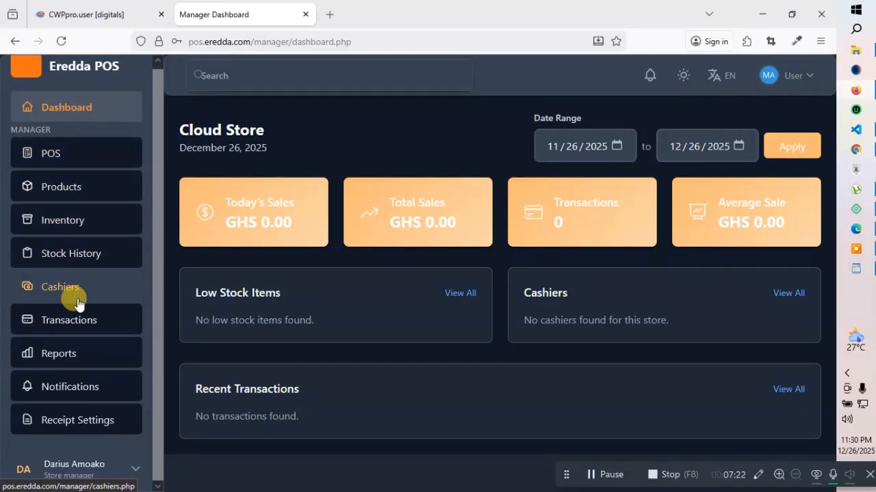
scroll(79, 305, "up", 1)
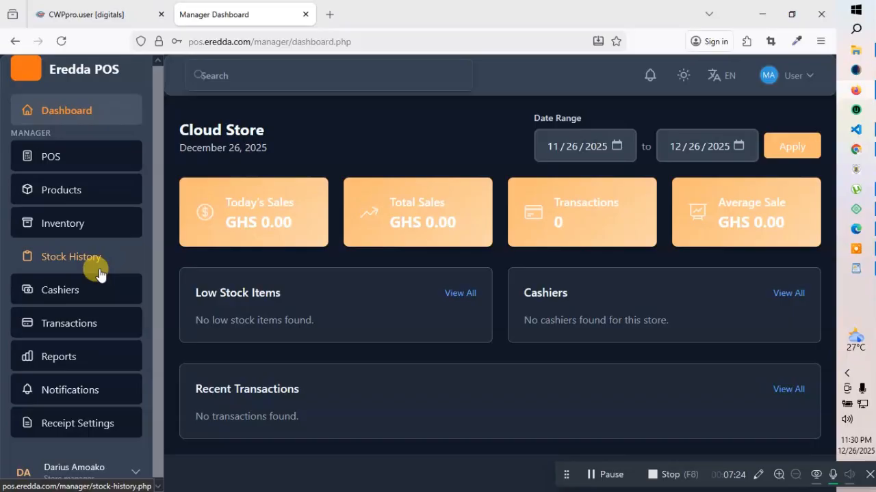
scroll(89, 253, "down", 1)
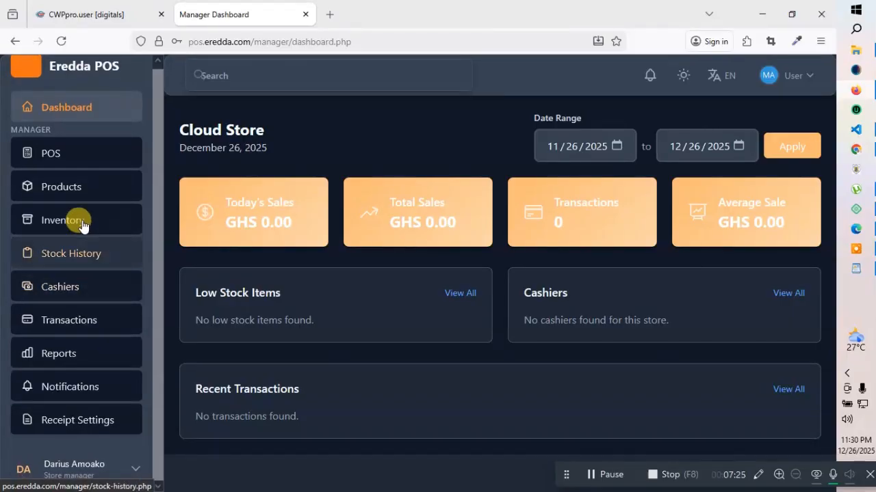
left_click(55, 284)
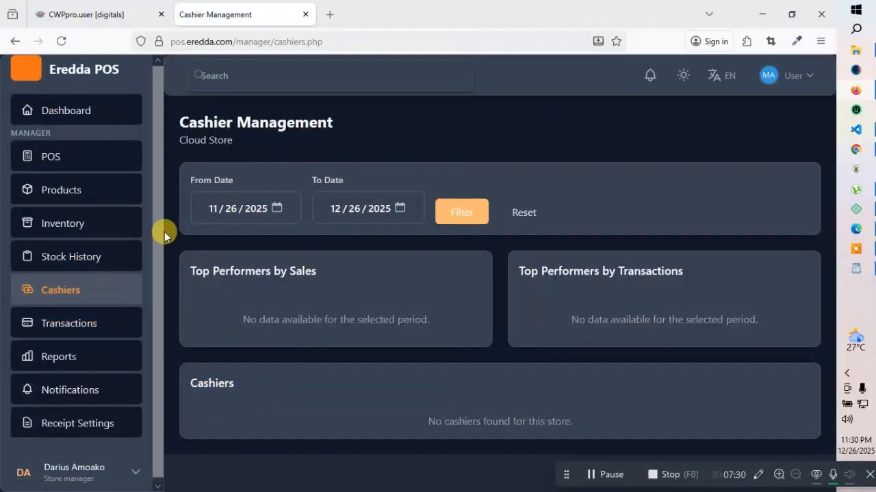
left_click(58, 155)
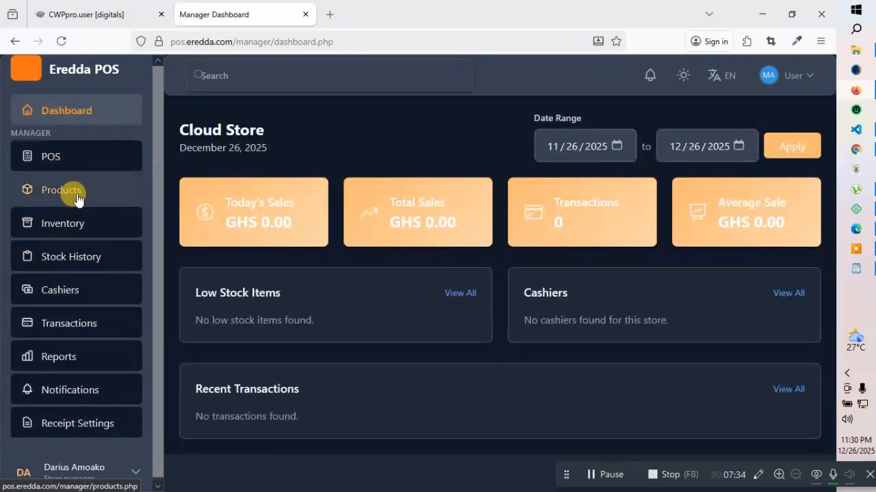
left_click(76, 194)
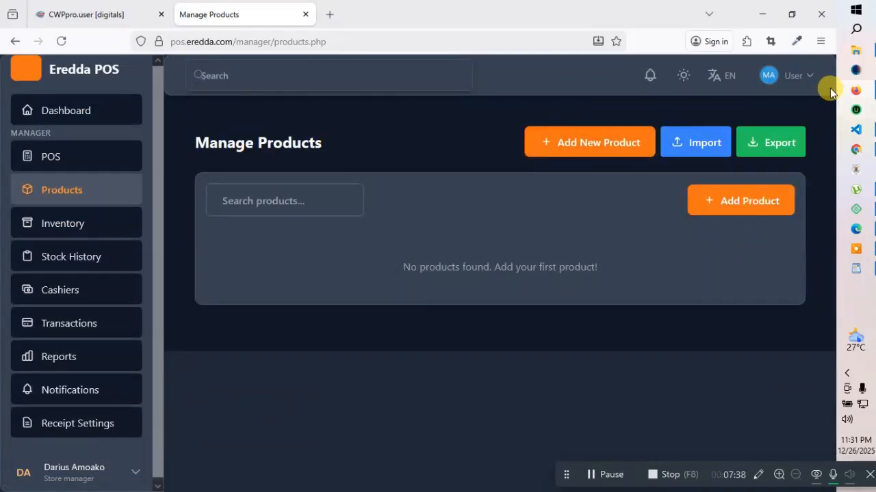
left_click(801, 77)
left_click(737, 137)
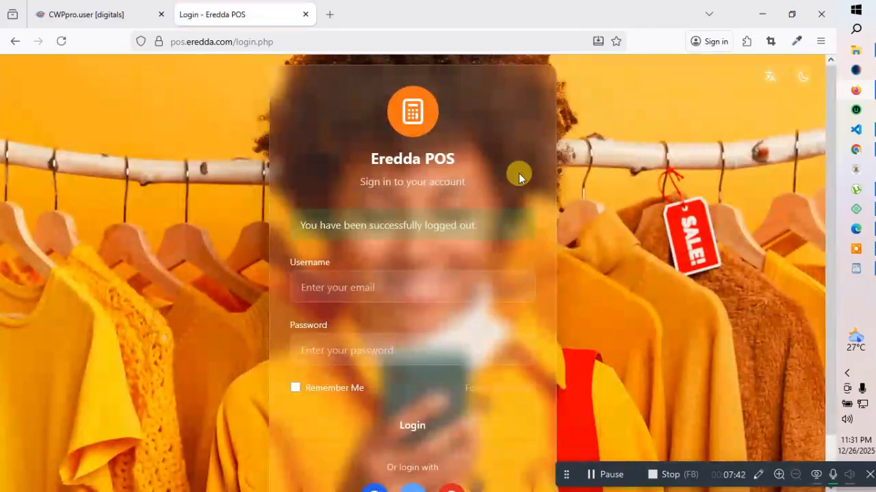
Sign in to Eredda POS using the saved admin login
left_click(356, 288)
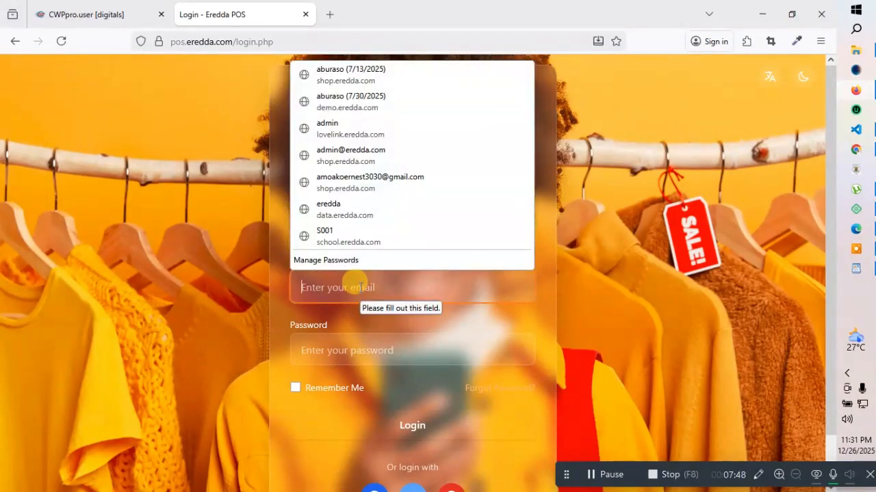
type("ad")
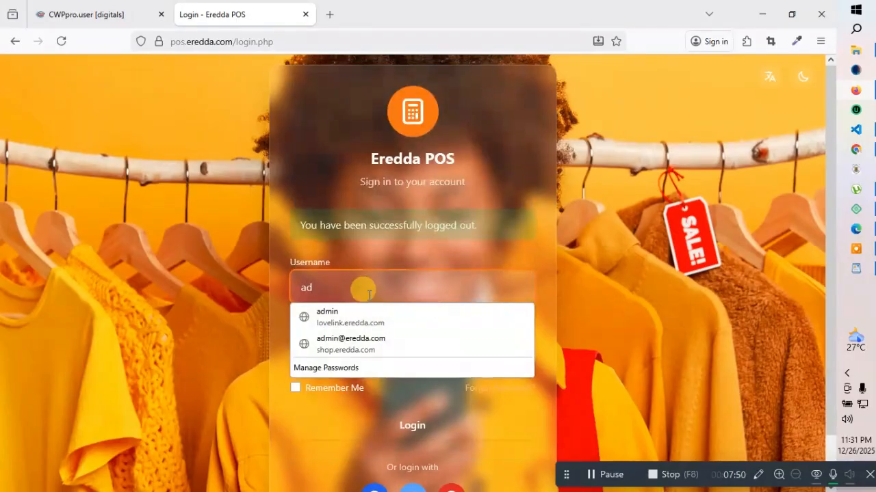
left_click(366, 316)
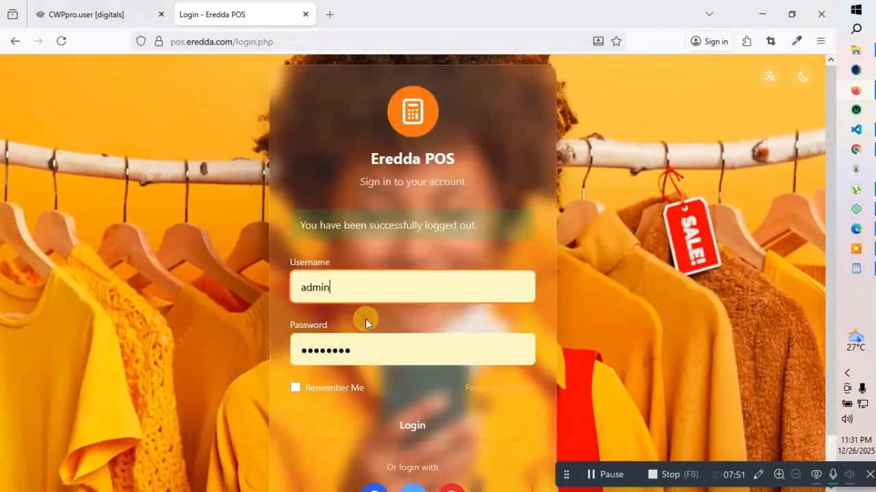
left_click(370, 425)
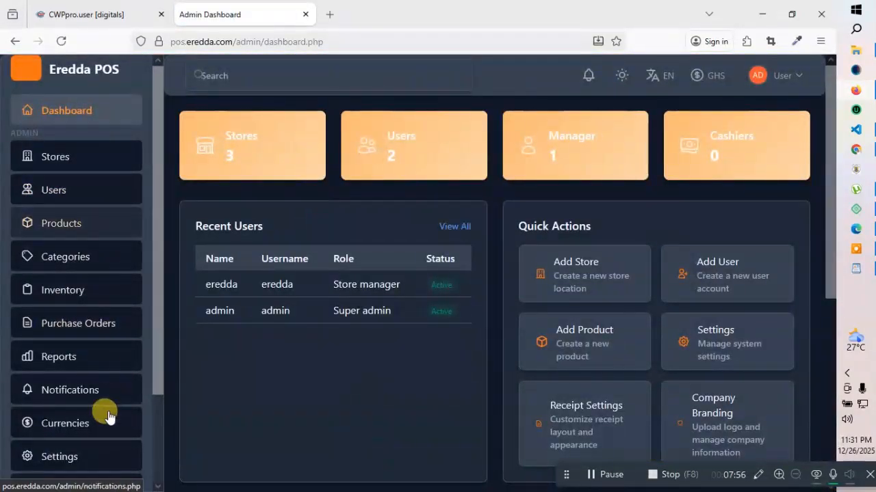
Open the System Settings page from the sidebar and scroll through it
scroll(96, 415, "down", 3)
left_click(60, 354)
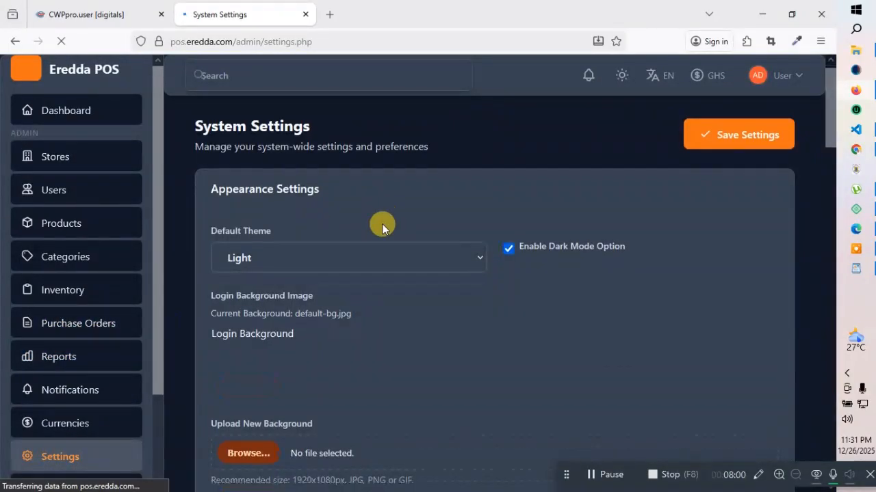
scroll(382, 224, "down", 5)
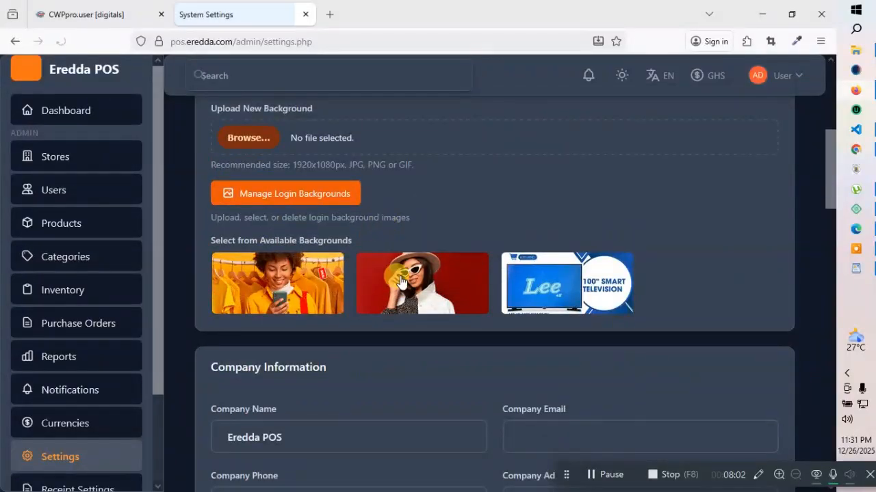
scroll(379, 287, "down", 2)
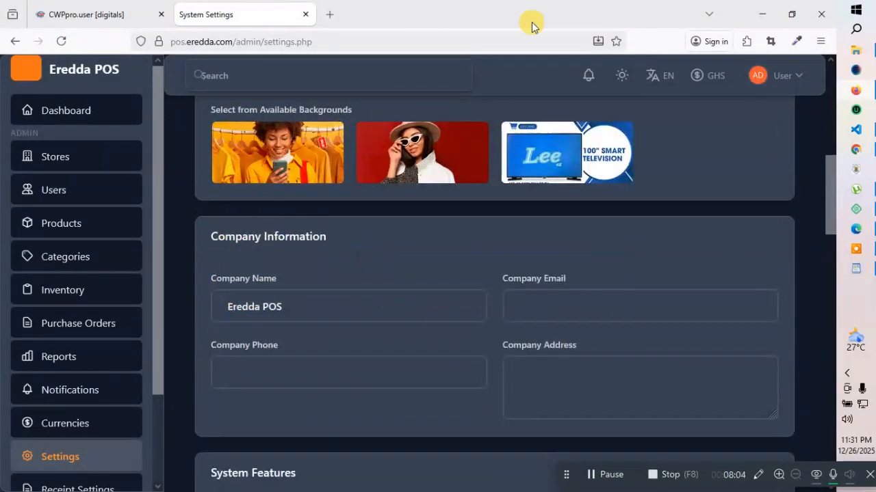
Open the Dashboard link in a new private window, then minimize that window to return to settings
right_click(59, 109)
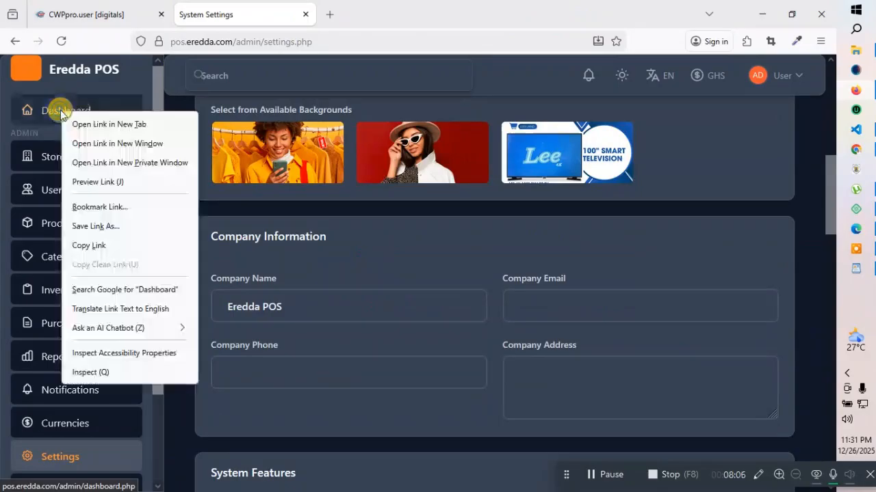
left_click(125, 166)
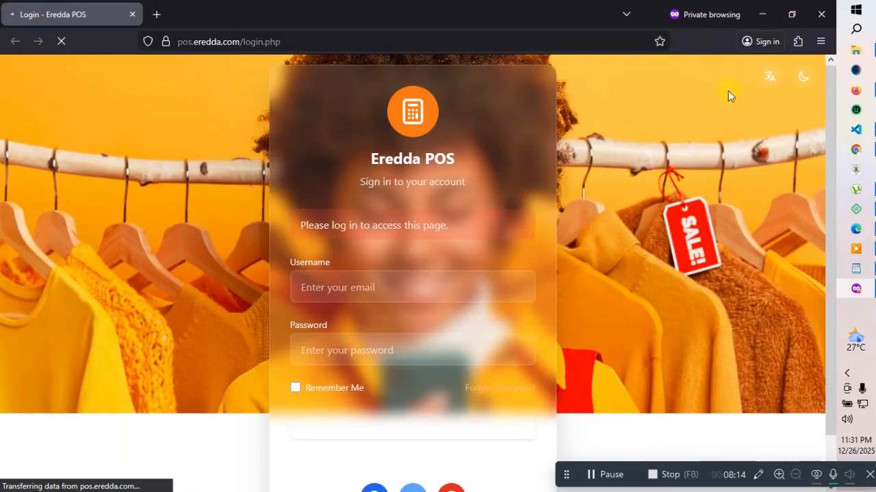
left_click(762, 14)
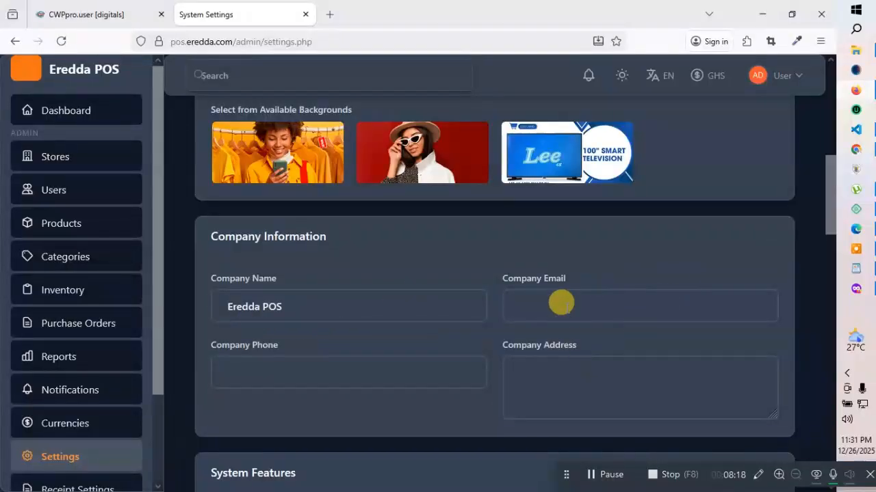
scroll(559, 298, "down", 1)
Scroll through System Settings and check the Currency Code list, leaving it at GHS
scroll(512, 242, "down", 4)
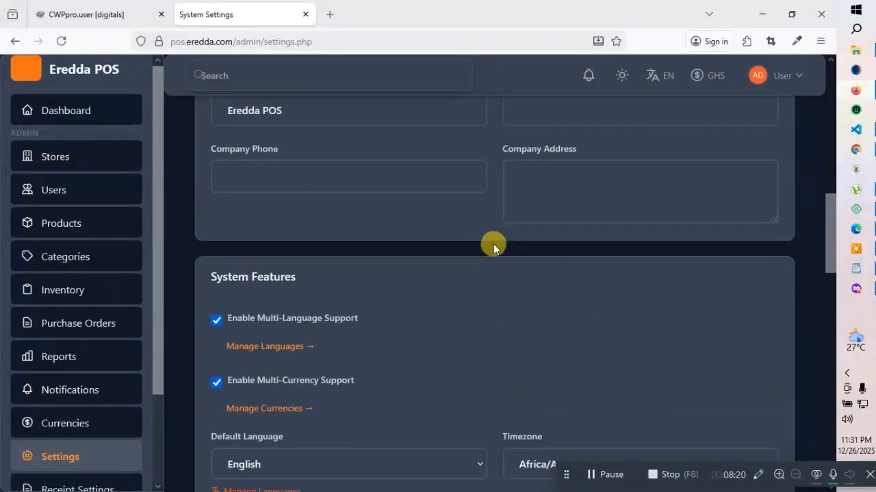
scroll(493, 244, "down", 4)
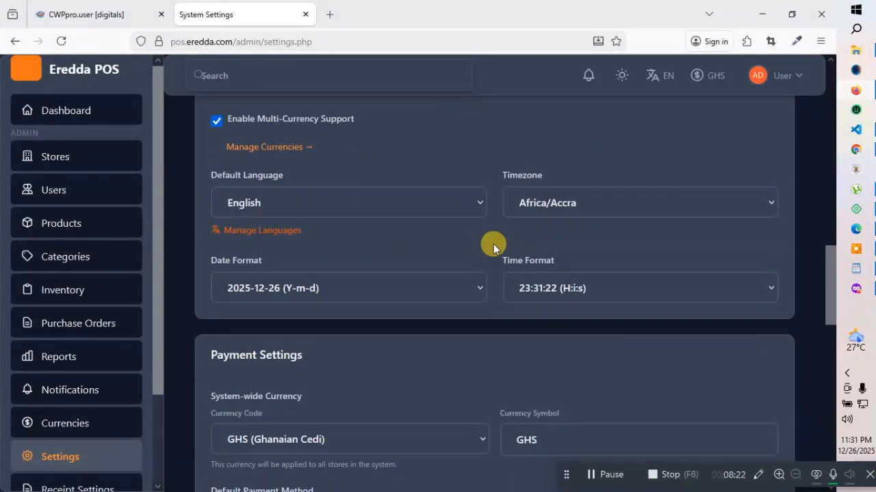
scroll(493, 244, "down", 1)
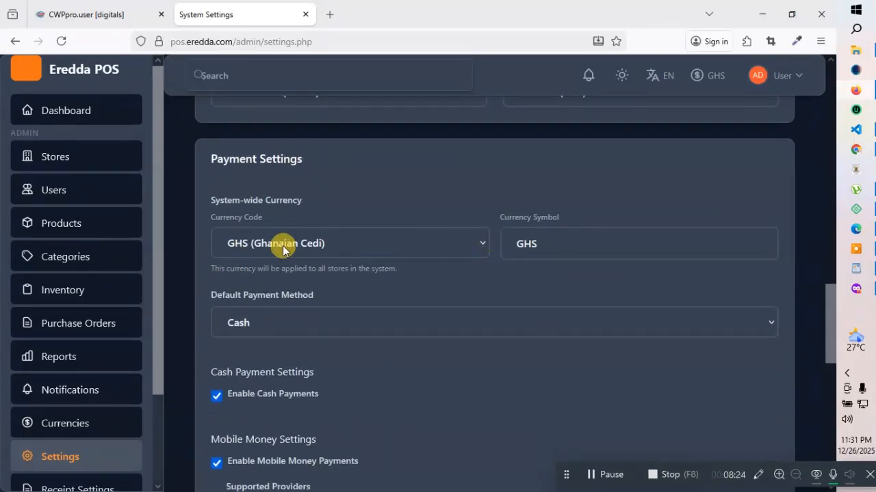
left_click(418, 234)
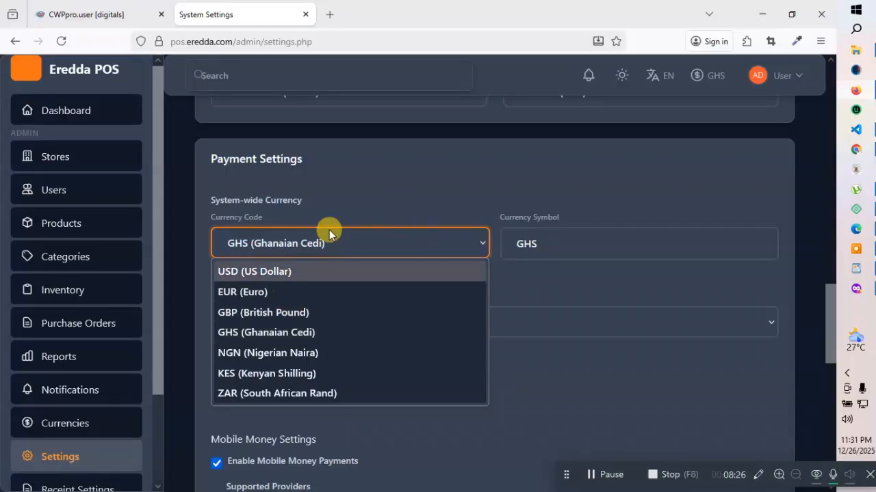
left_click(399, 197)
left_click(397, 246)
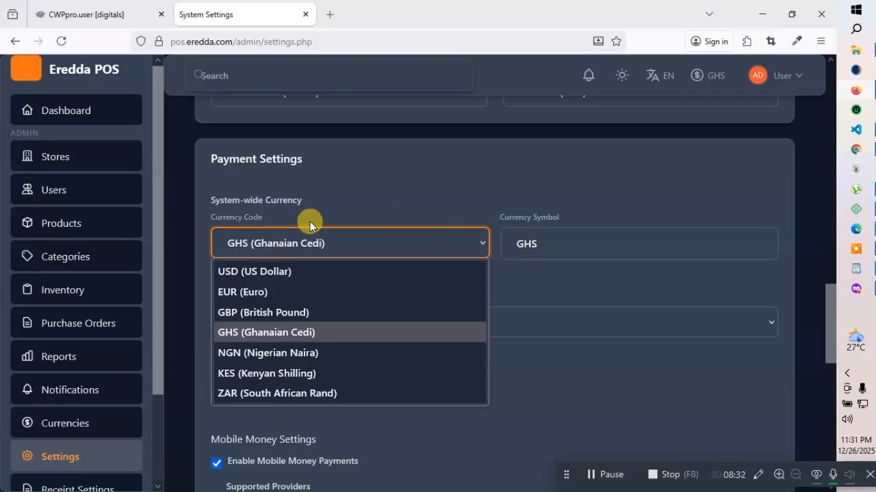
left_click(387, 189)
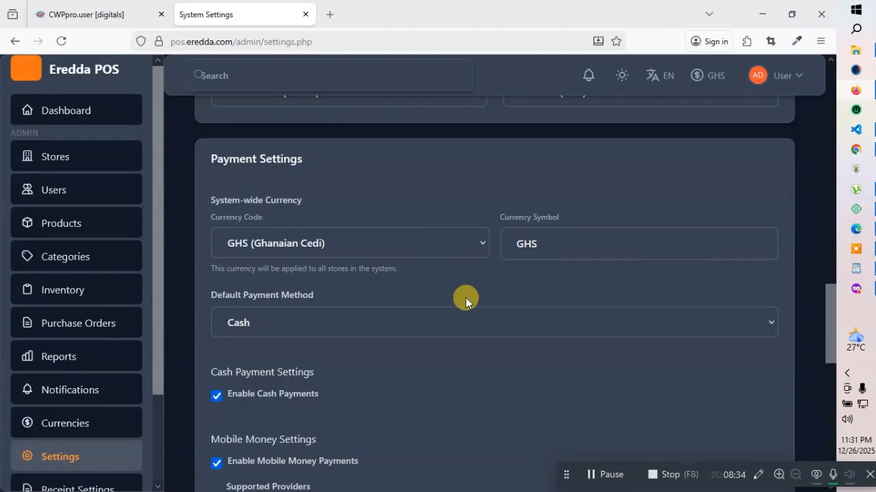
Review the remaining system settings, then go to Receipt Settings
scroll(465, 297, "down", 1)
scroll(465, 301, "down", 3)
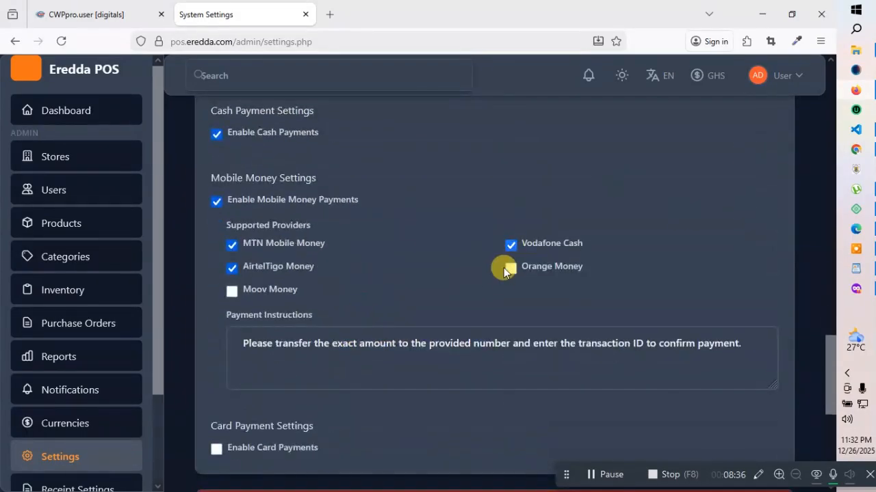
scroll(504, 280, "down", 5)
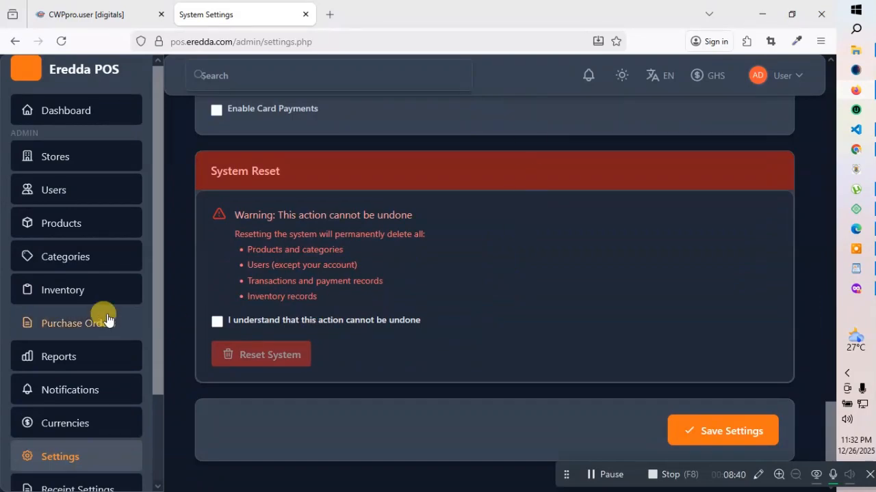
scroll(465, 235, "up", 10)
scroll(470, 225, "up", 8)
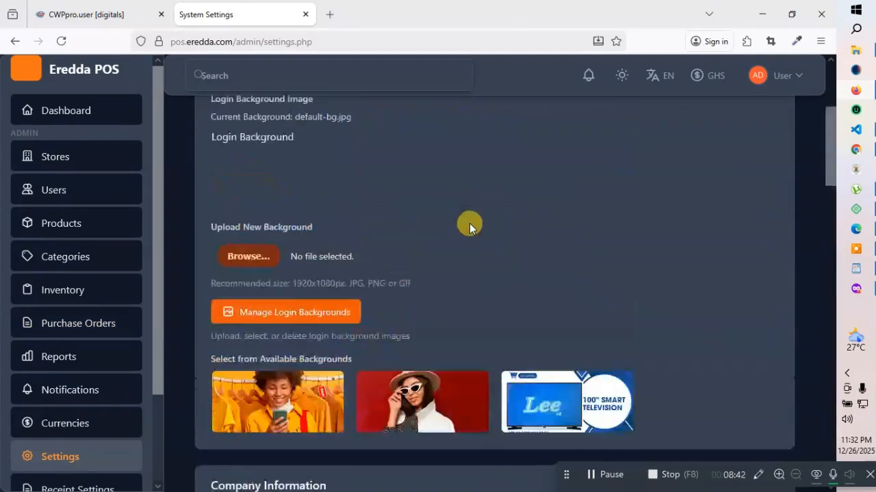
scroll(114, 408, "down", 5)
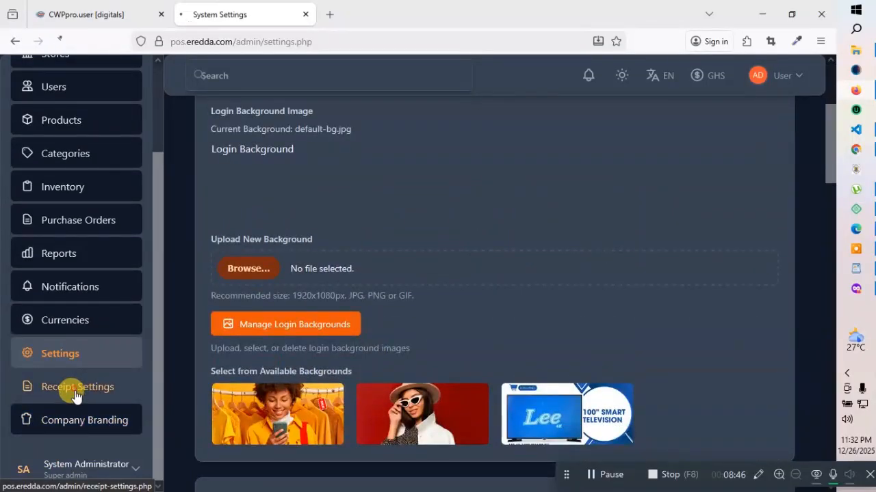
left_click(77, 390)
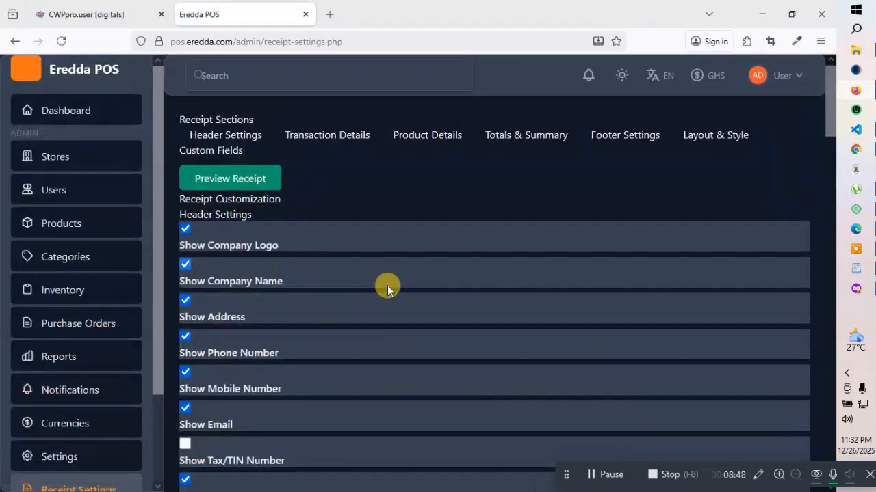
Scroll through all the receipt header and layout options, then open Company Branding
scroll(387, 288, "down", 1)
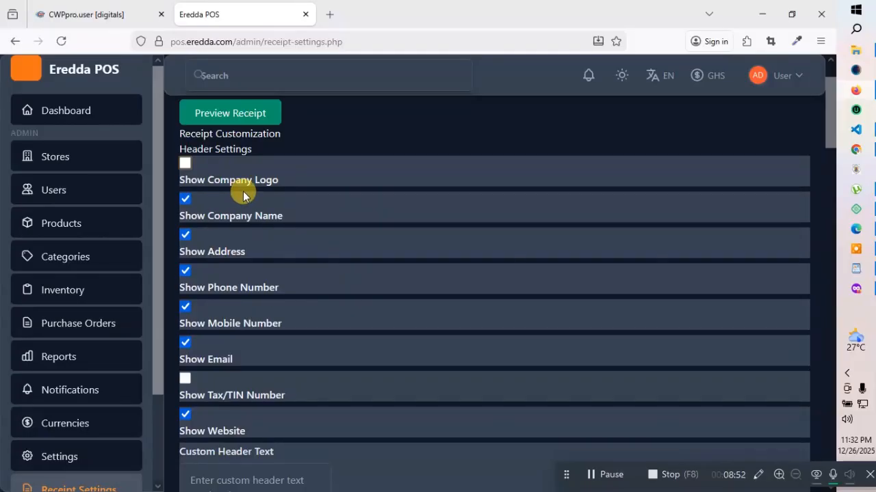
scroll(247, 240, "down", 2)
scroll(246, 240, "down", 4)
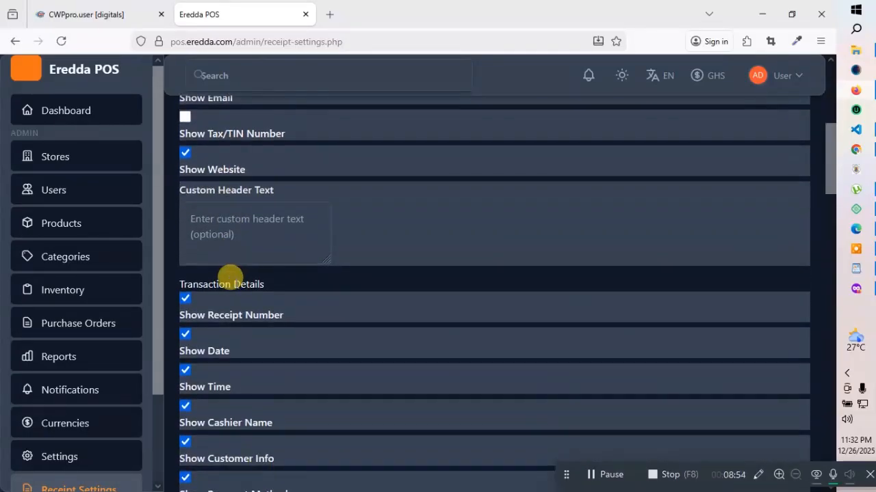
scroll(221, 290, "down", 4)
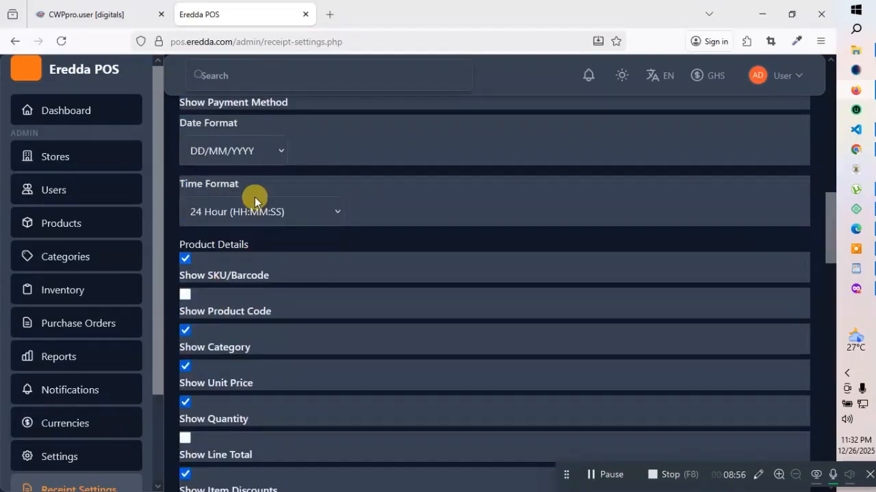
scroll(264, 266, "down", 7)
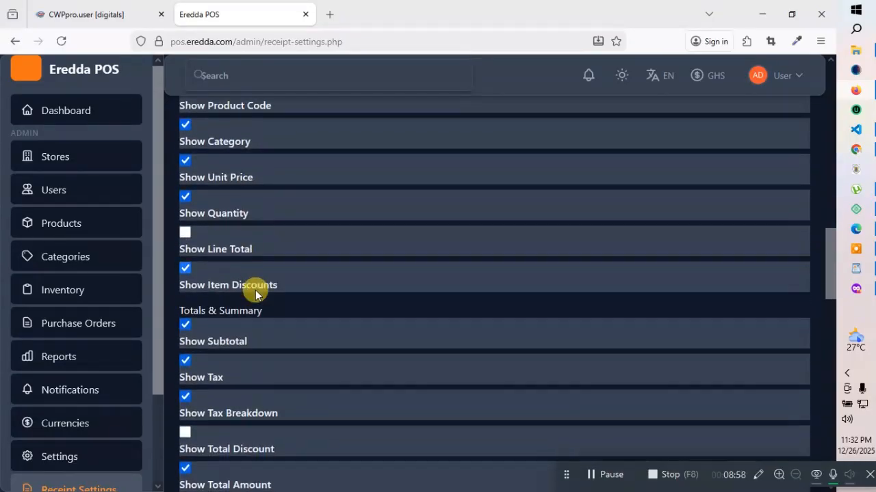
scroll(283, 307, "down", 3)
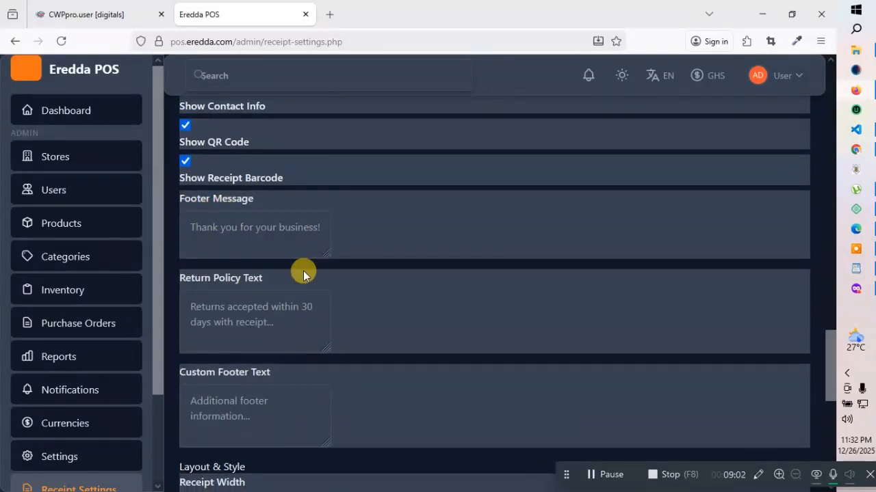
scroll(234, 326, "down", 1)
scroll(235, 326, "down", 1)
scroll(154, 322, "down", 2)
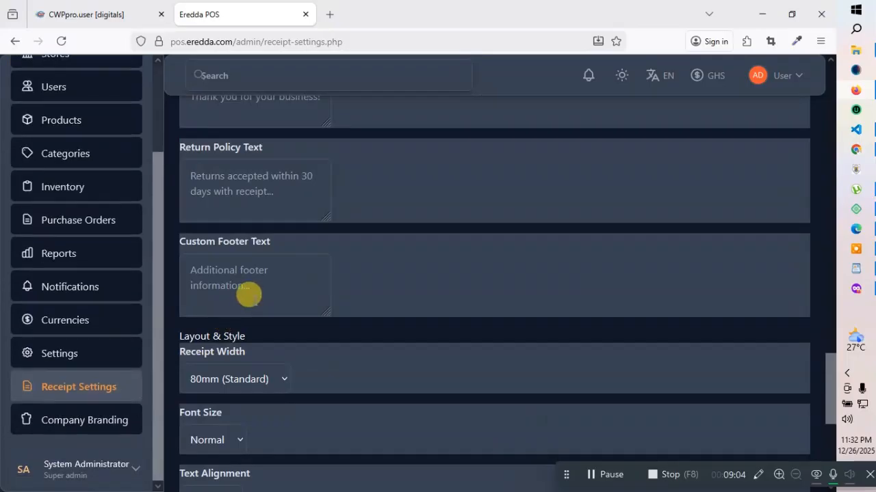
scroll(248, 294, "down", 1)
scroll(98, 367, "down", 2)
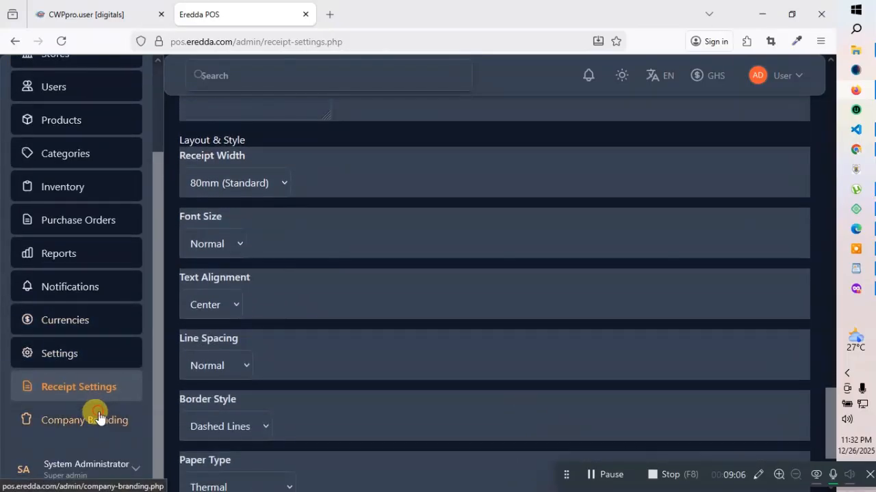
left_click(96, 419)
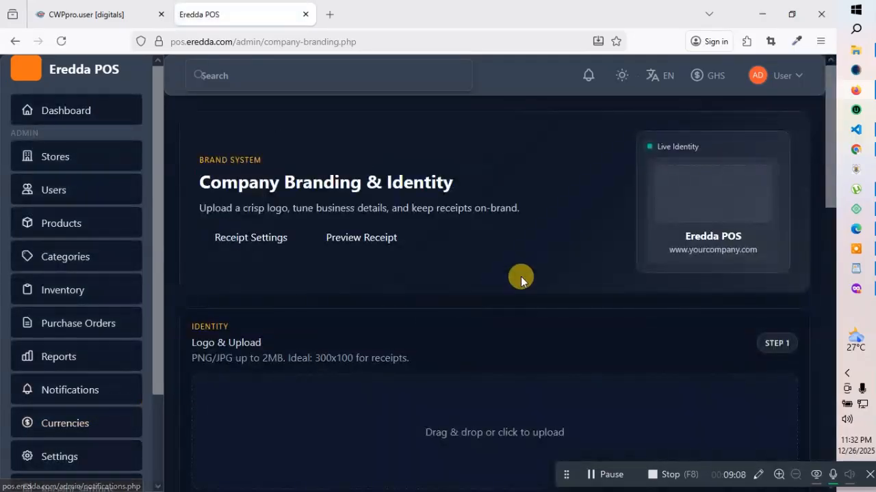
Look over the Company Branding & Identity page, then sign out from the User menu
scroll(624, 241, "down", 2)
scroll(631, 246, "up", 2)
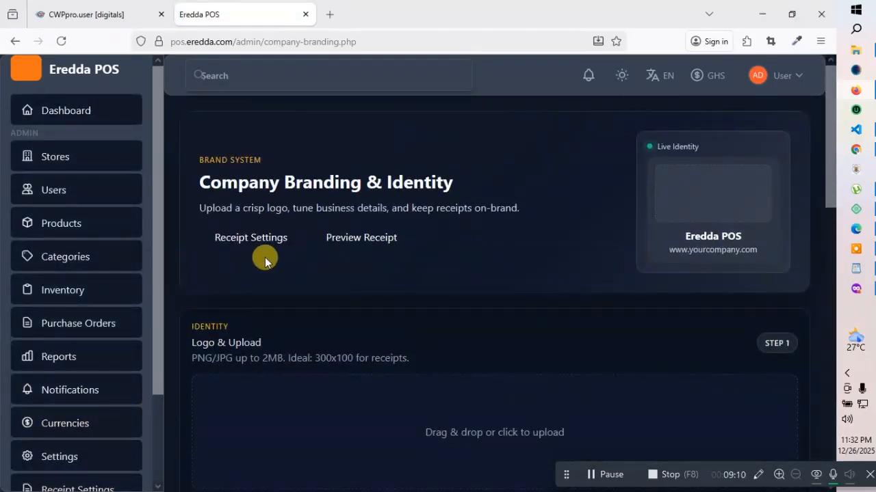
scroll(692, 313, "down", 4)
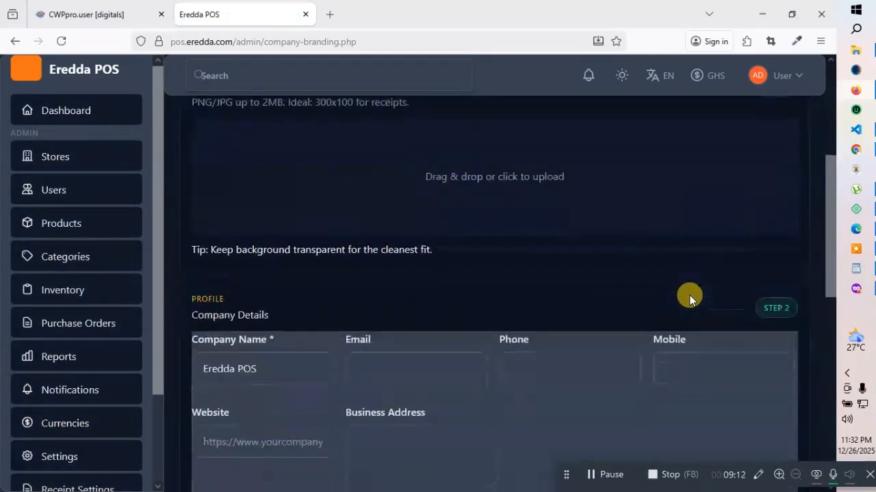
scroll(689, 300, "down", 6)
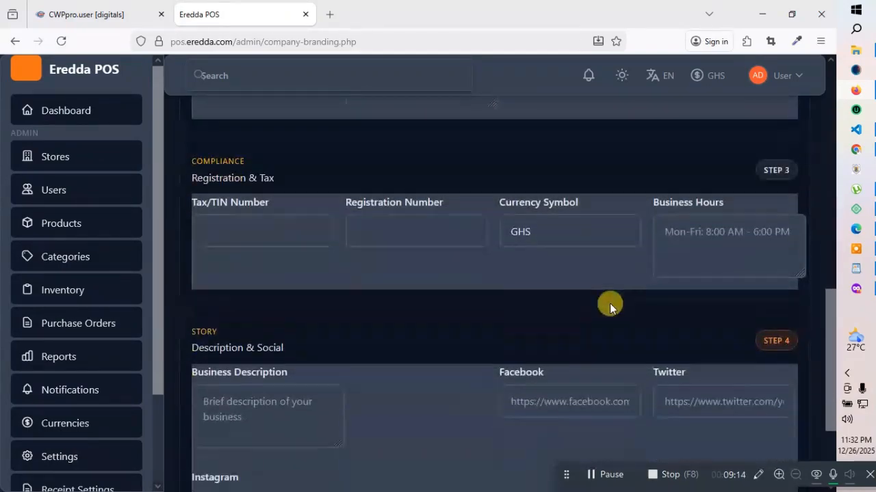
scroll(356, 274, "down", 2)
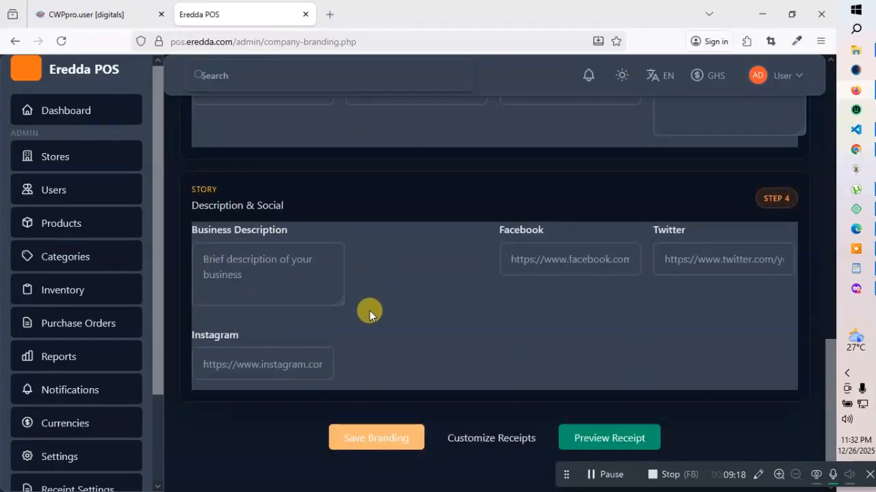
left_click(803, 78)
left_click(732, 135)
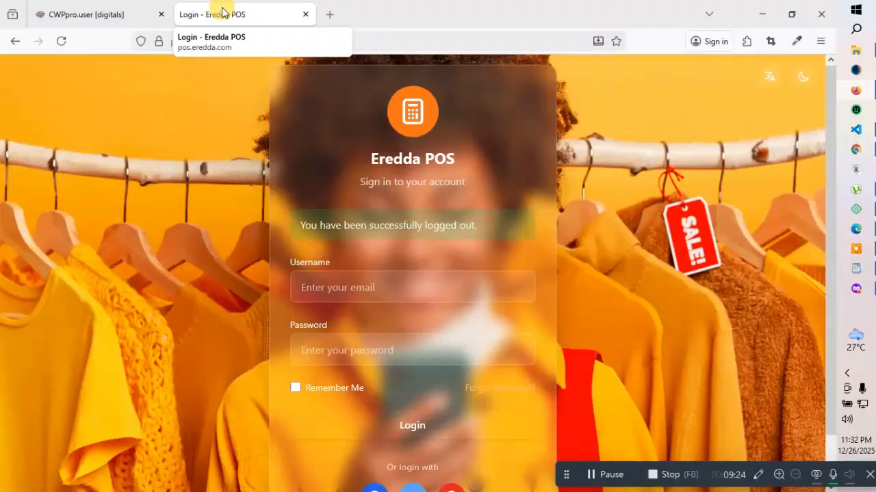
Load shop.eredda.com in a new tab and read the Eredda Point of Sale Multi-Store System description
left_click(331, 14)
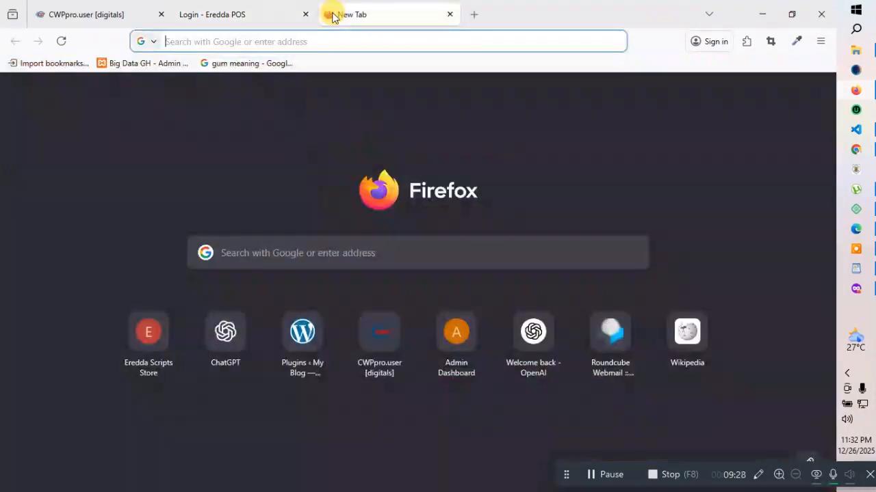
type("shop.eredda.com/")
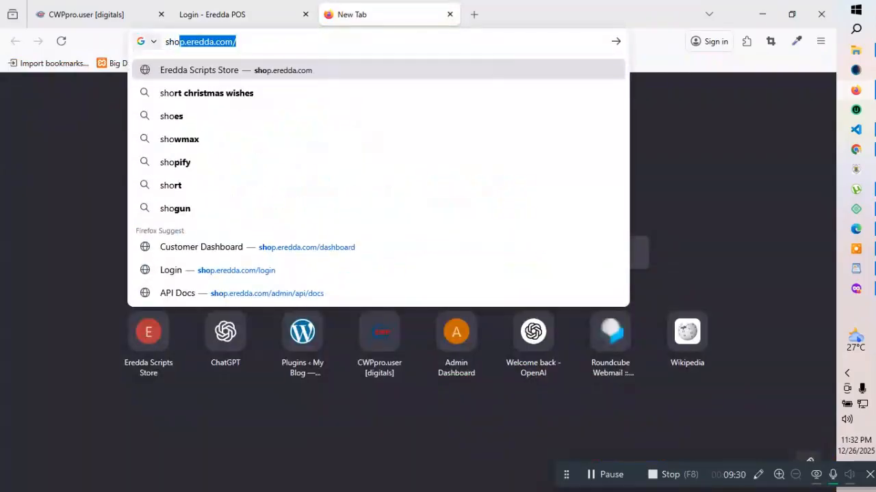
key("Return")
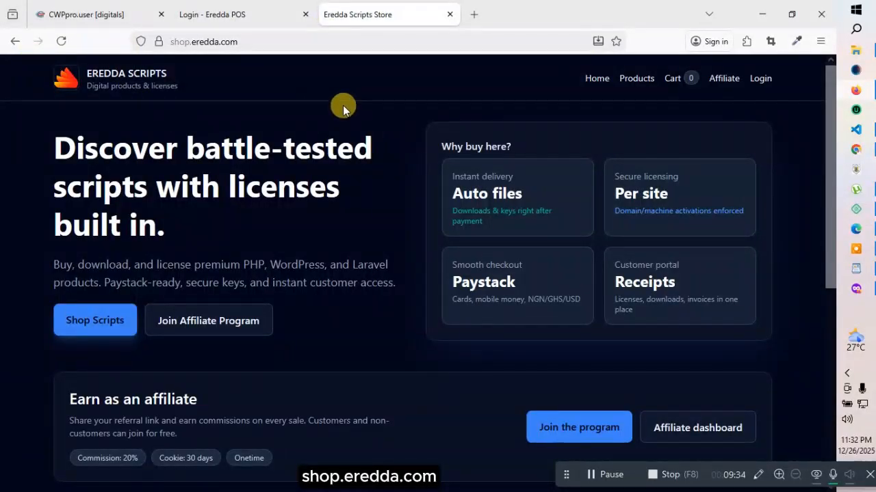
scroll(342, 275, "down", 5)
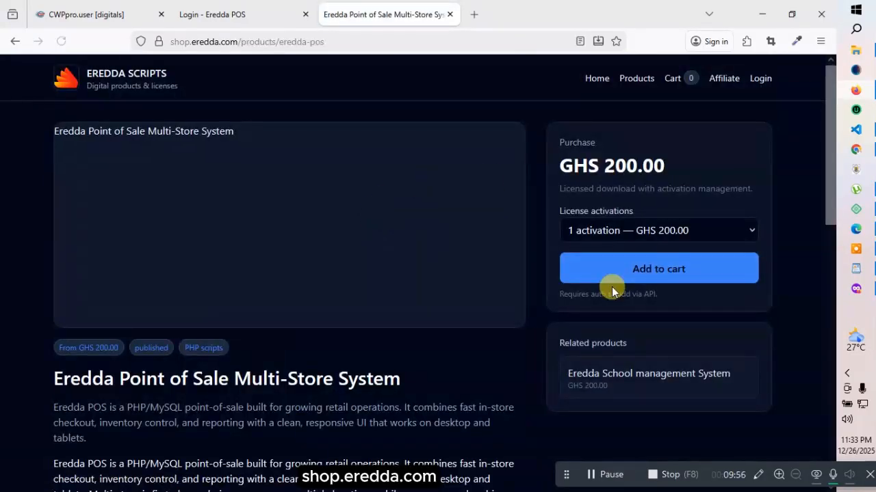
scroll(577, 281, "down", 4)
scroll(519, 287, "down", 4)
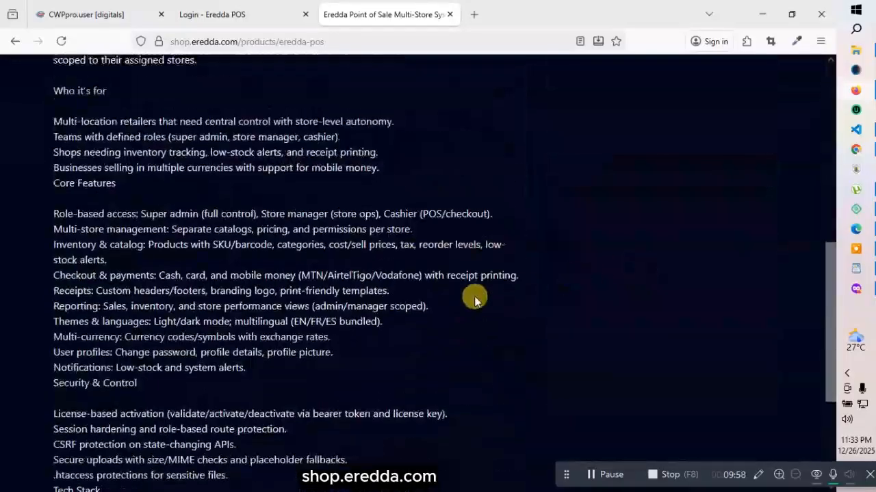
scroll(534, 259, "up", 6)
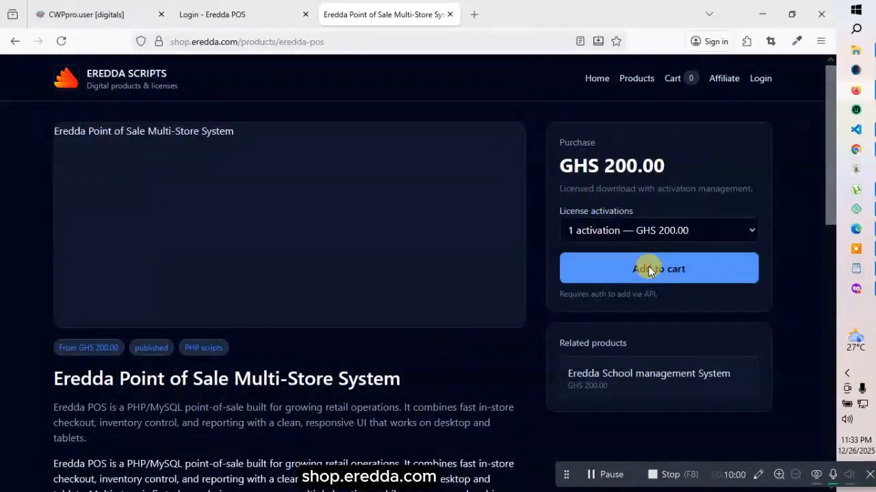
Add the Eredda POS product and view checkout, then remove it from the cart and go to Login
left_click(649, 270)
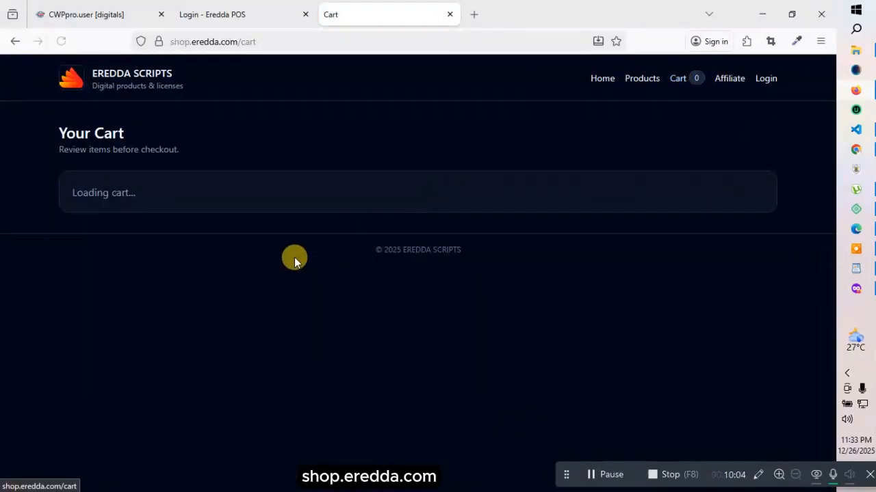
left_click(692, 273)
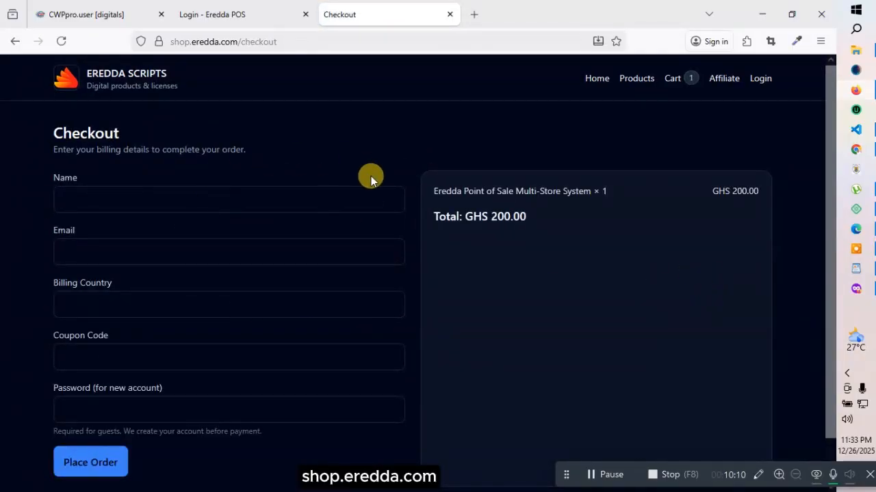
left_click(677, 80)
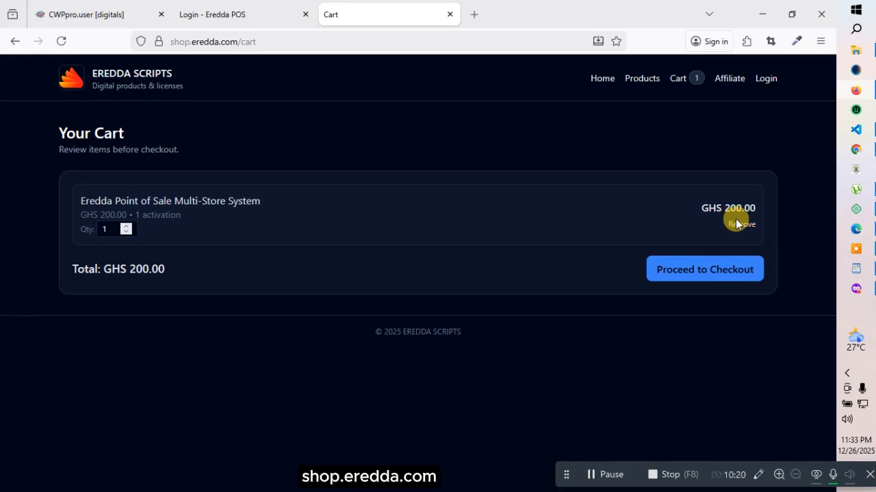
left_click(737, 224)
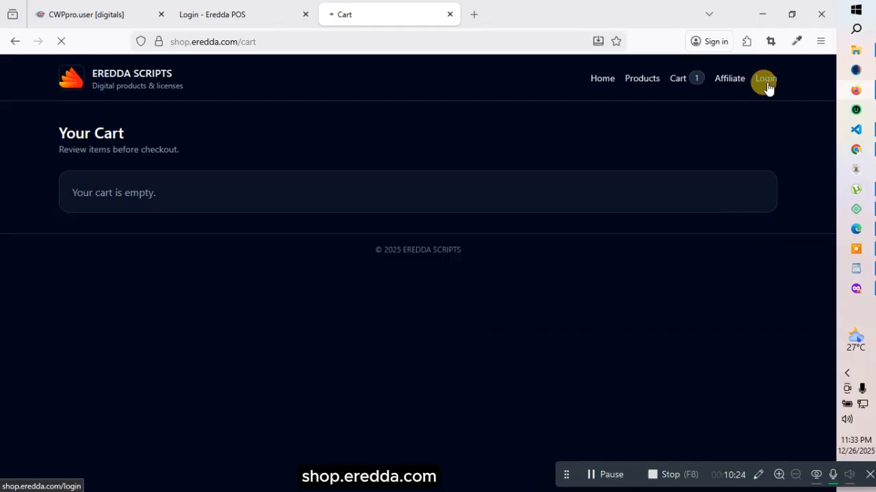
left_click(362, 233)
Sign in with the saved account e-mail and open the Eredda School management System order
left_click(347, 316)
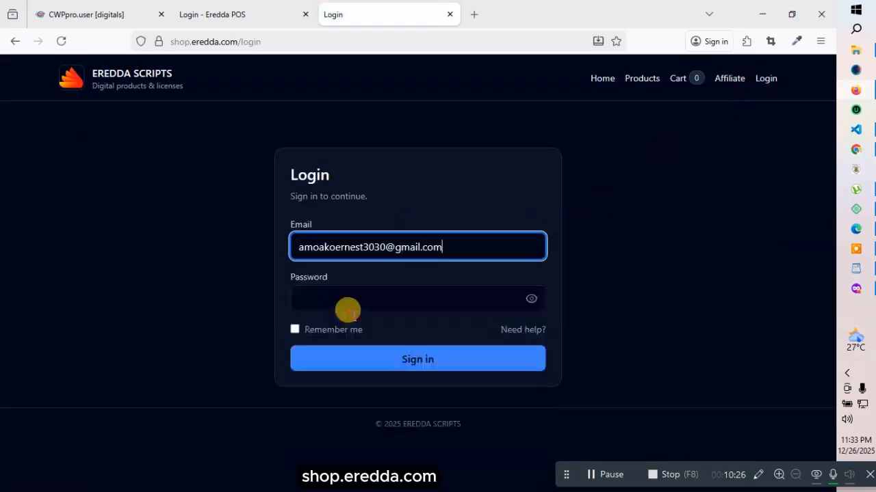
left_click(394, 362)
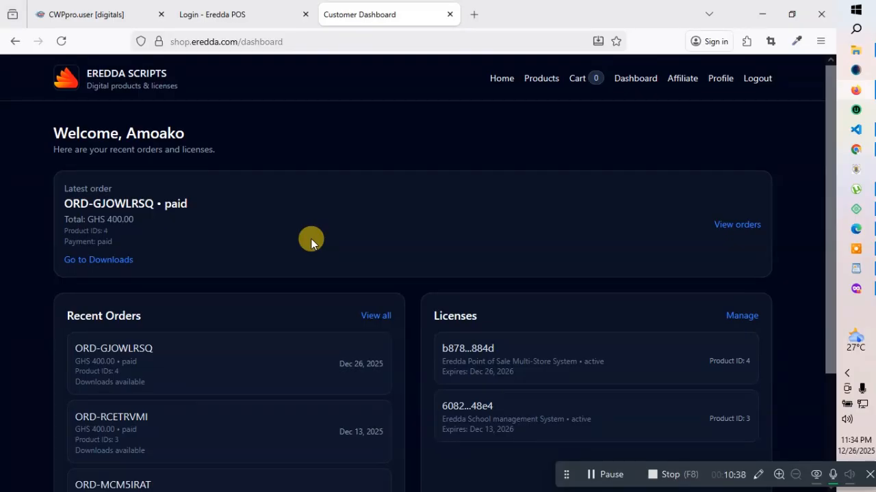
scroll(311, 238, "down", 2)
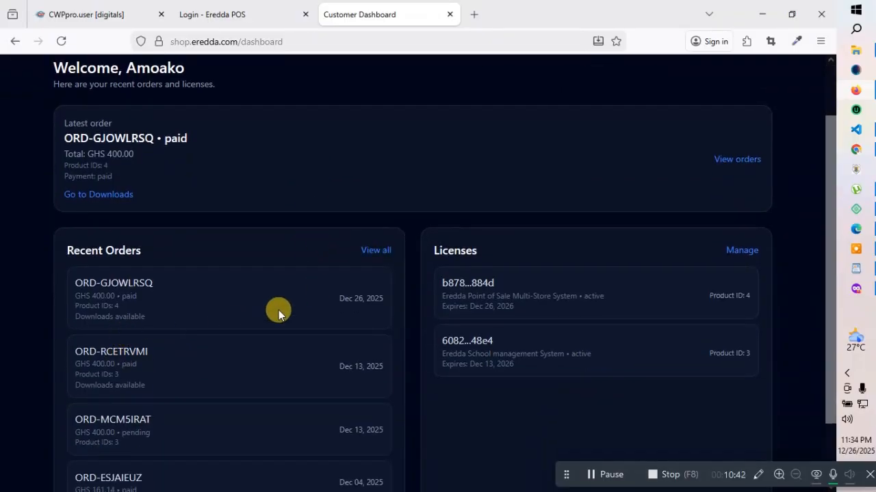
scroll(278, 310, "up", 2)
left_click(742, 227)
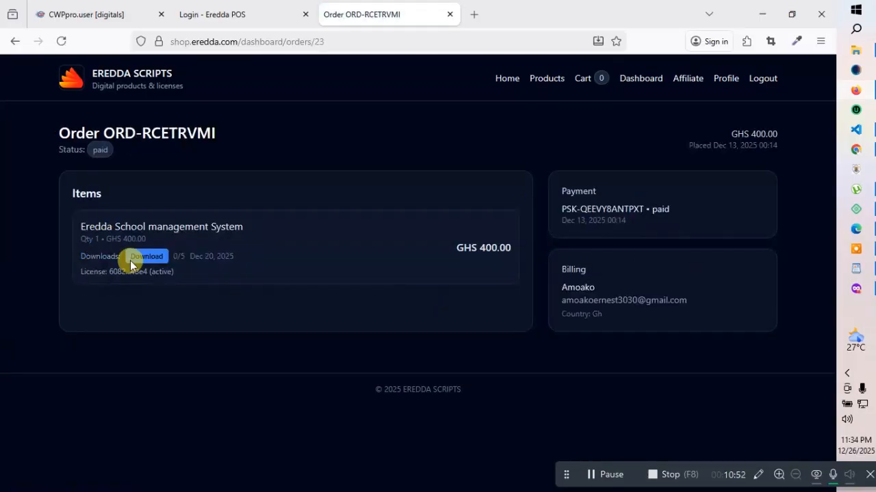
Return to the orders and download Eredda POS Documentation(1).zip from the Point of Sale order
left_click(8, 42)
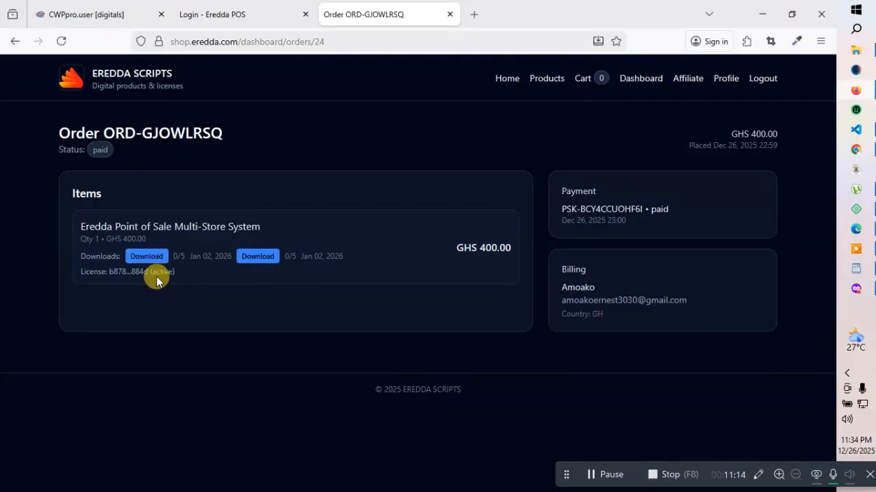
left_click(146, 257)
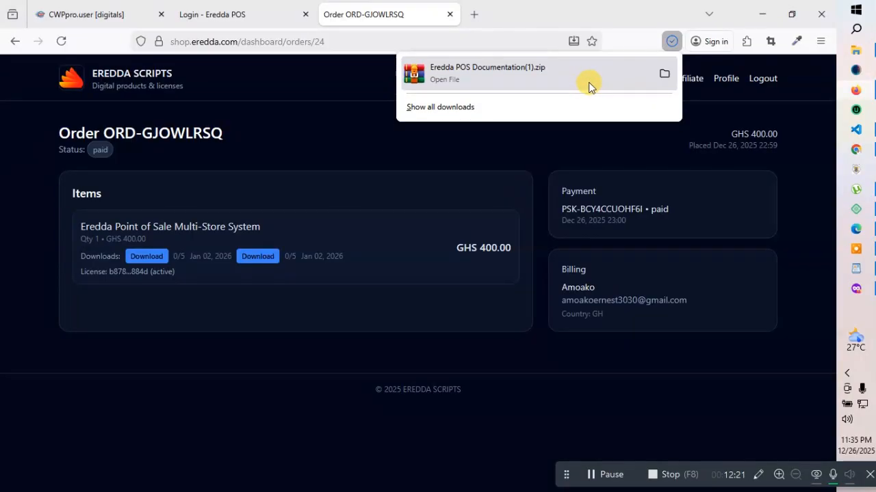
Show the downloaded zip in the Downloads folder, minimize Explorer, and open a blank Firefox tab
left_click(664, 72)
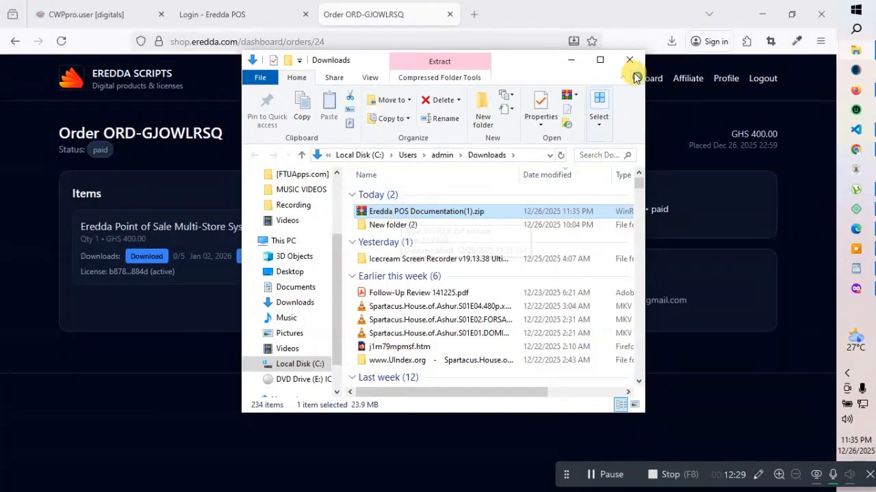
left_click(571, 63)
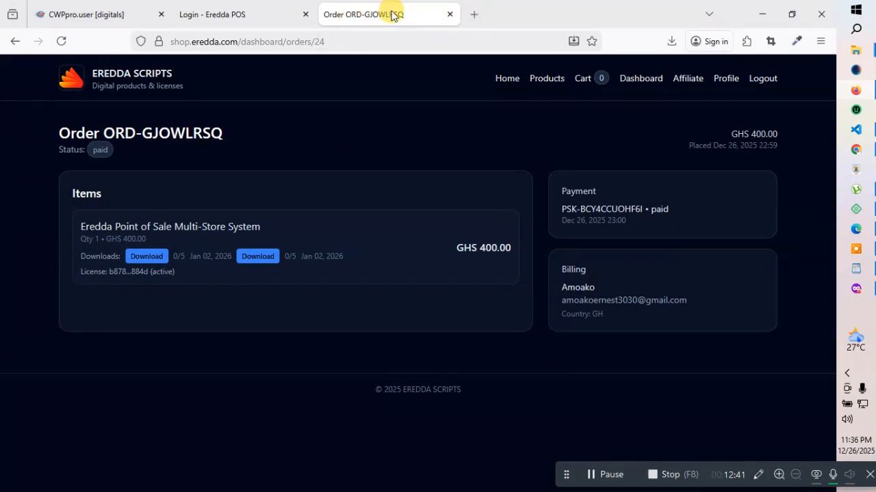
left_click(474, 14)
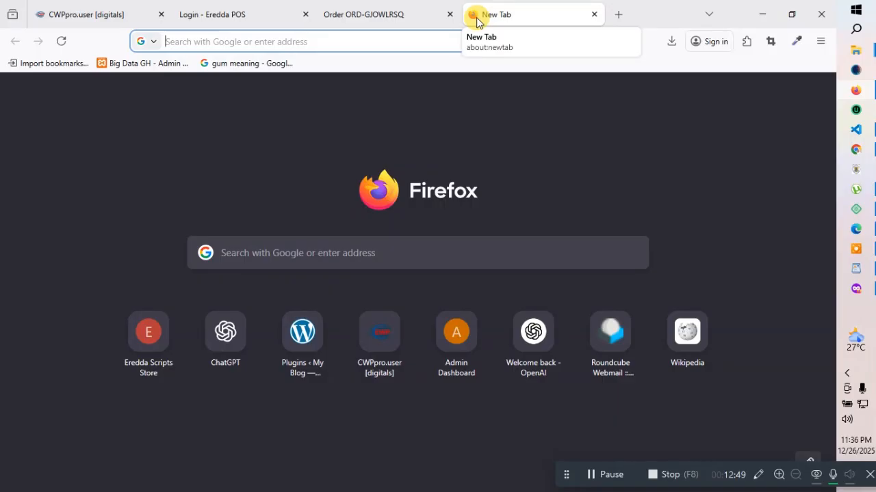
Go to cloudhostgh.com in the new tab
type("b")
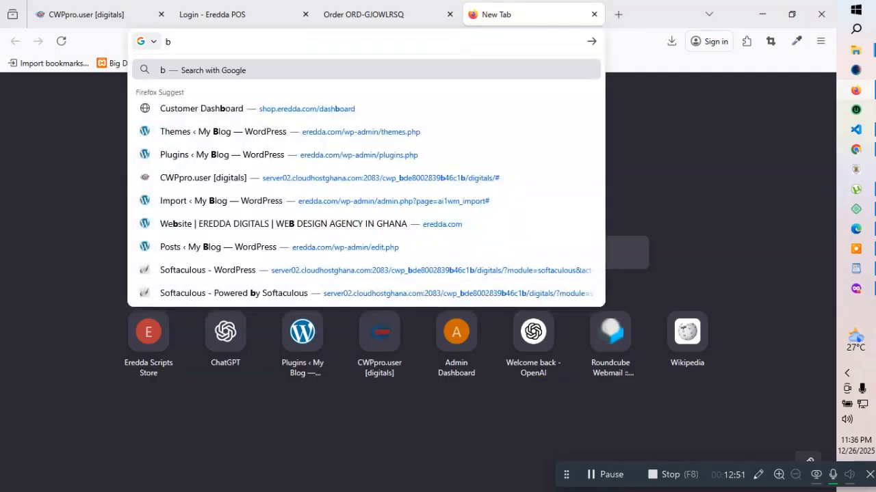
key("BackSpace")
type("cl")
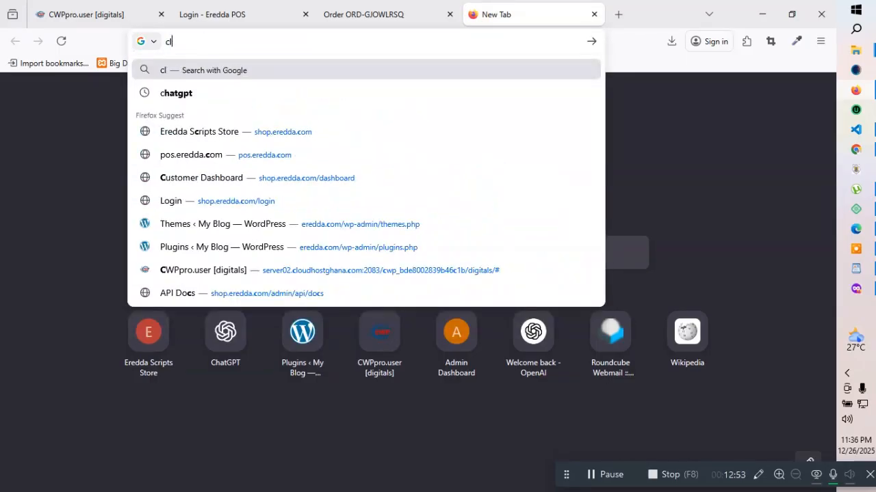
type("oud")
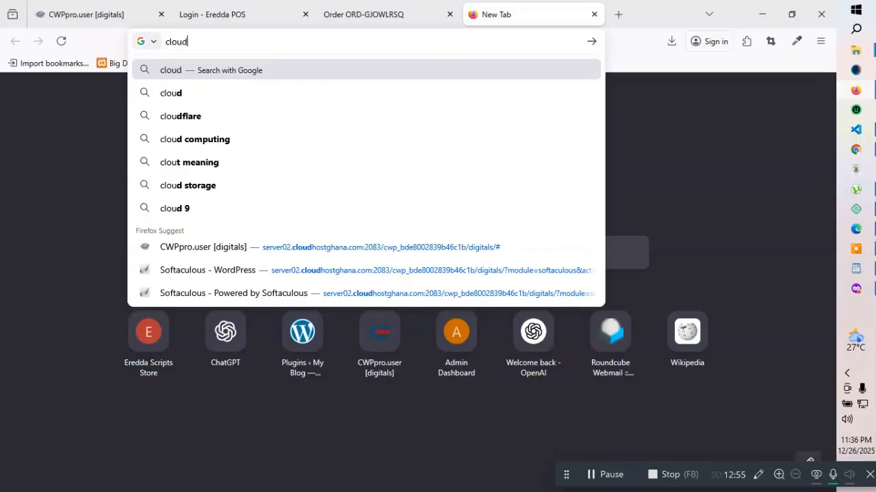
type("host")
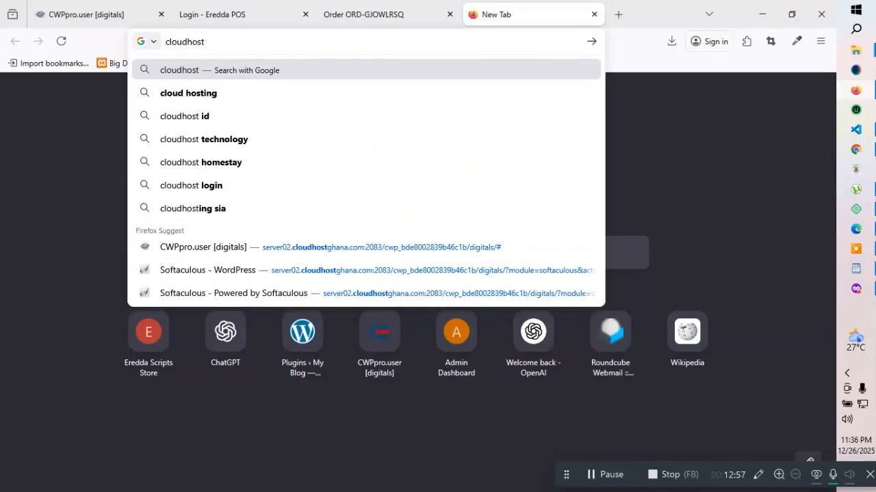
type("gh.c")
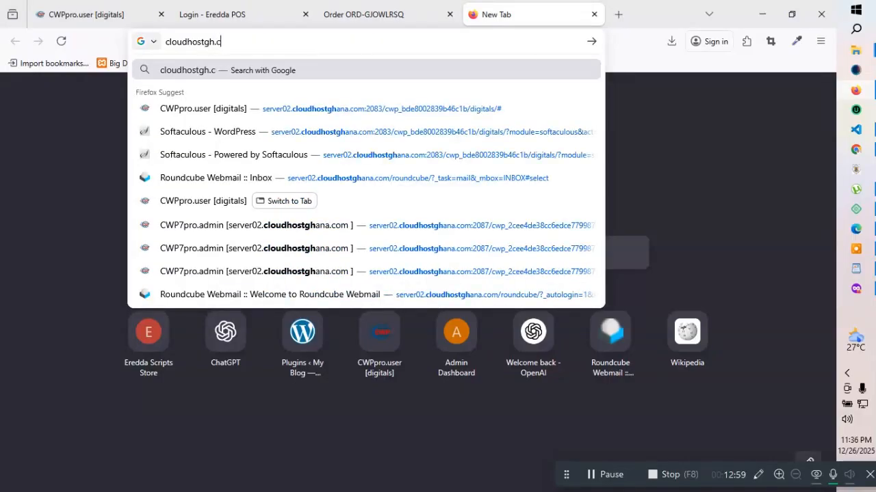
type("om")
key("Return")
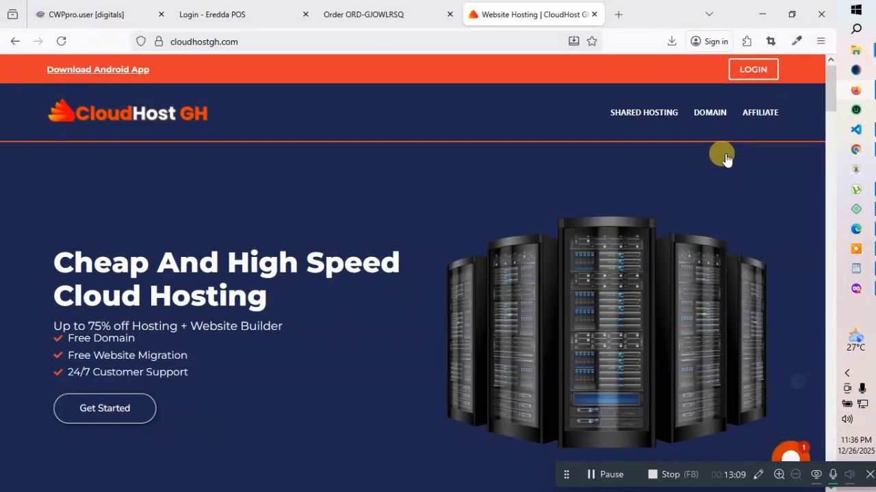
Browse the hosting packages and start ordering the Basic hosting plan
scroll(615, 177, "down", 10)
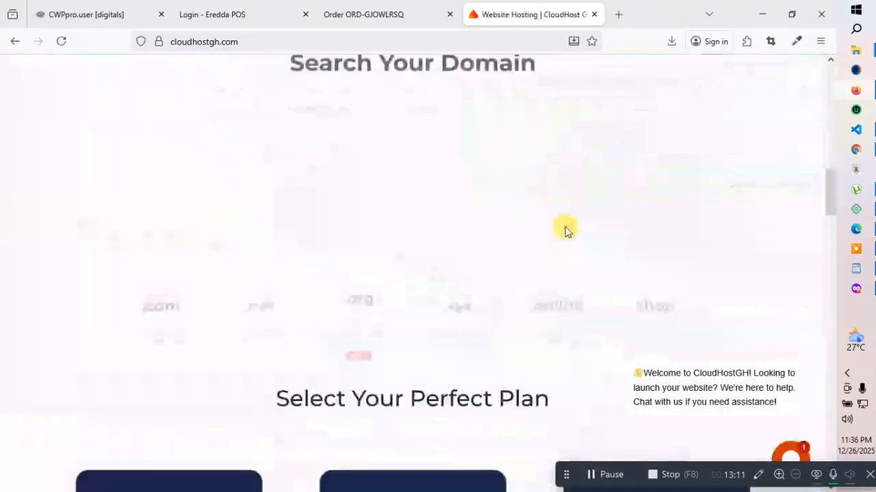
scroll(566, 229, "down", 3)
scroll(444, 226, "up", 2)
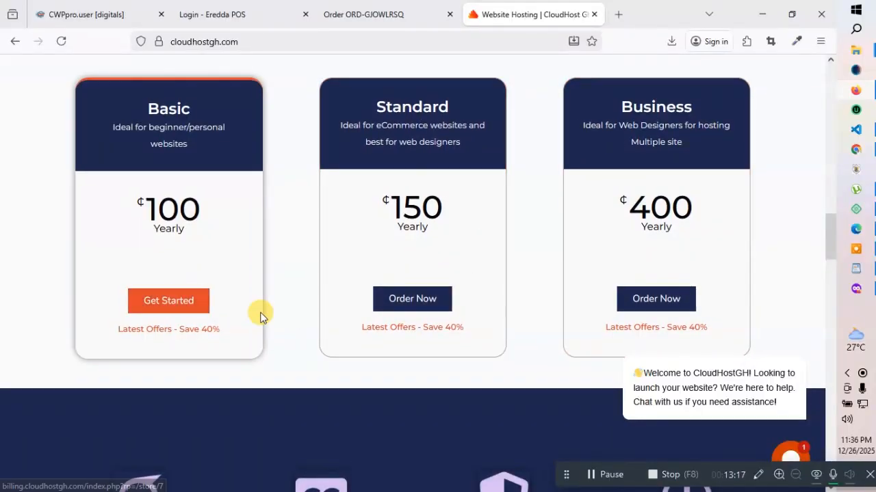
left_click(176, 302)
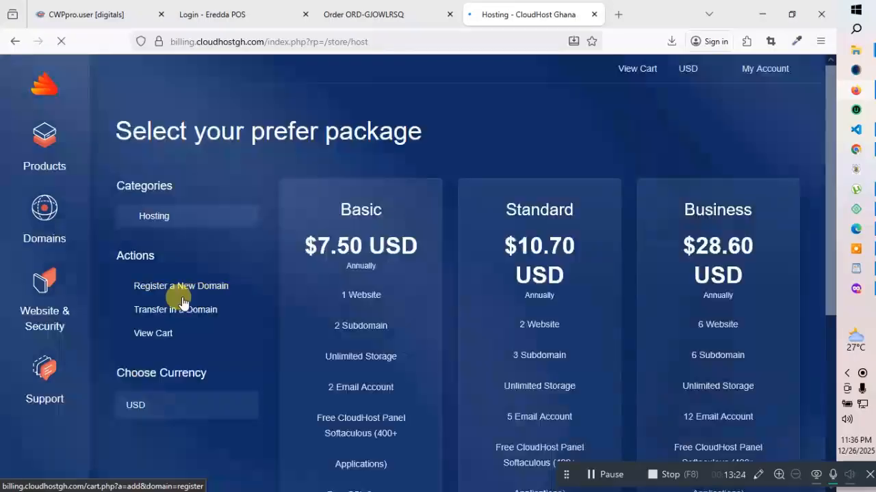
Go to the CloudHost GH client login page via the My Account menu
scroll(438, 261, "down", 3)
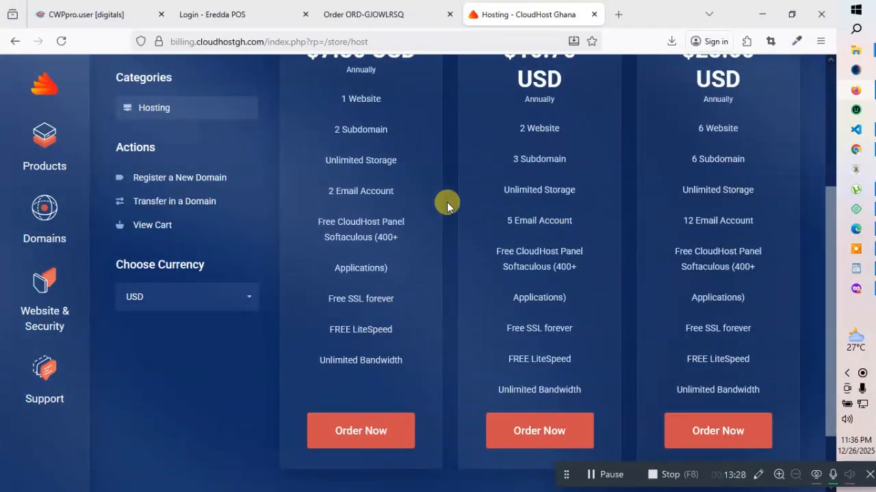
scroll(586, 225, "up", 3)
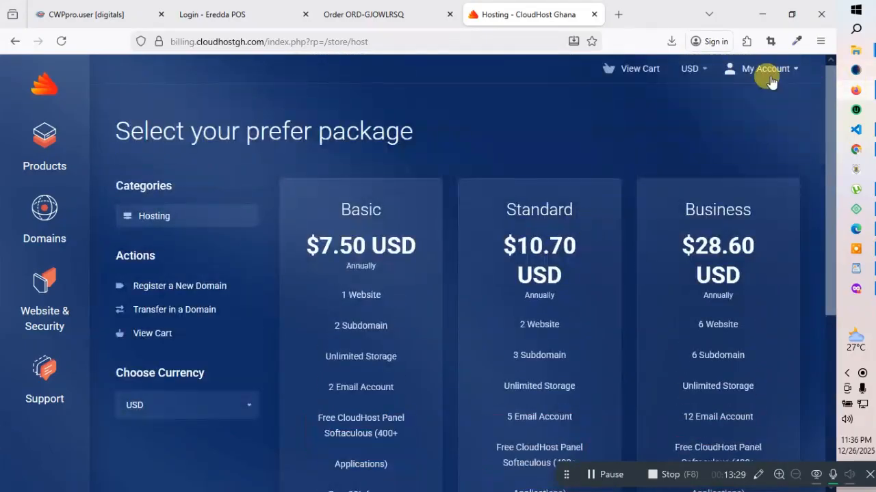
left_click(775, 75)
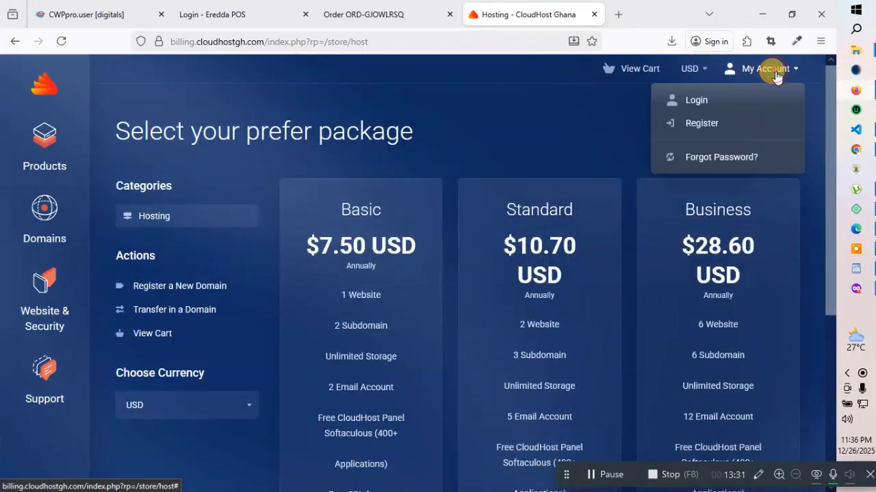
left_click(698, 103)
Sign in with the saved account, passing reCAPTCHA and ticking Remember Me
left_click(473, 215)
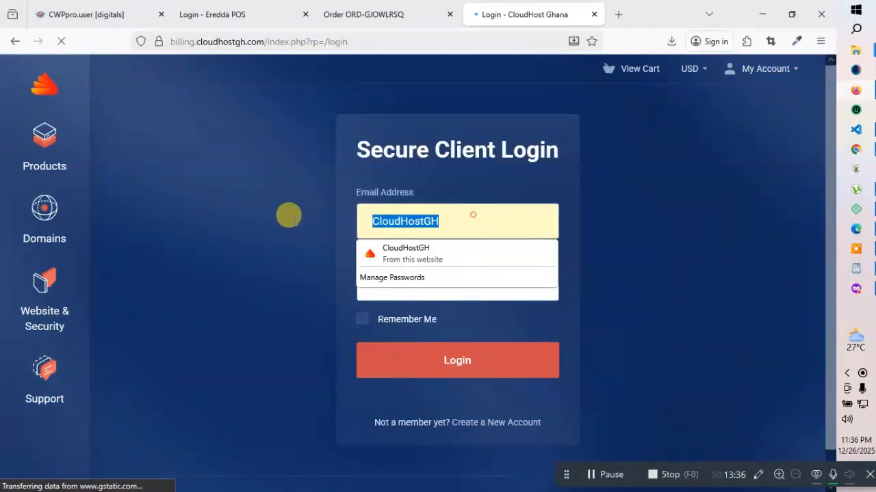
key("BackSpace")
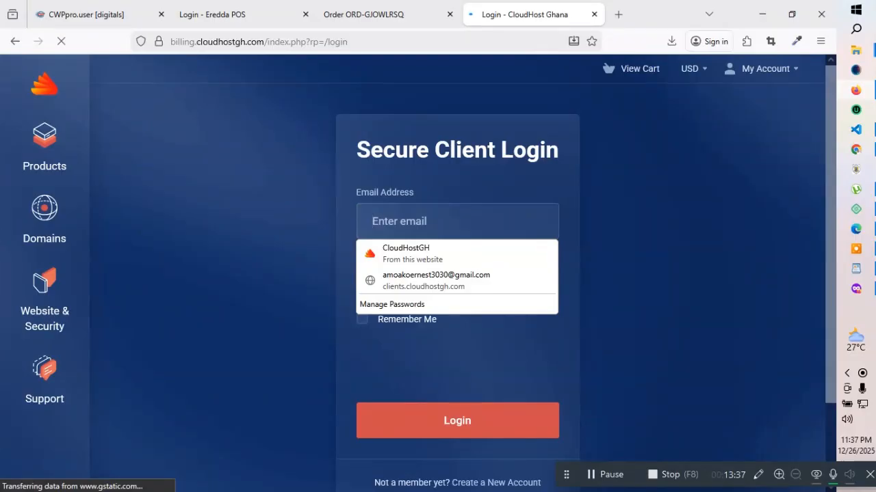
left_click(387, 278)
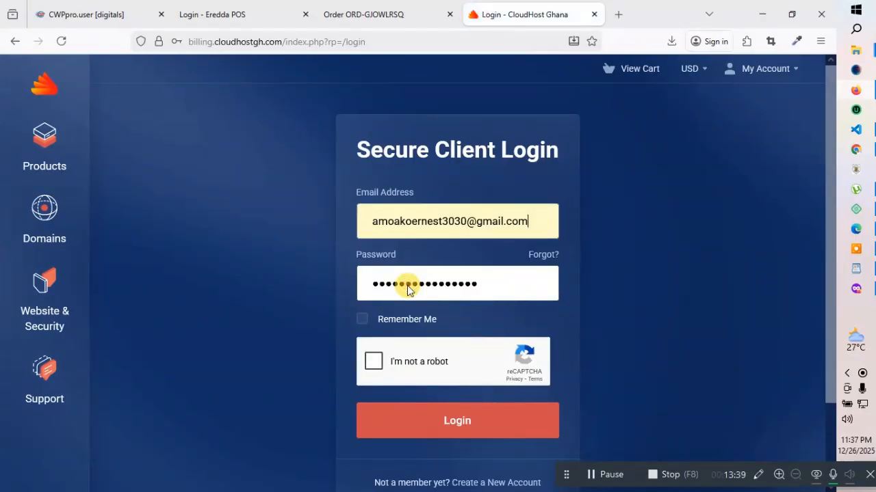
left_click(376, 362)
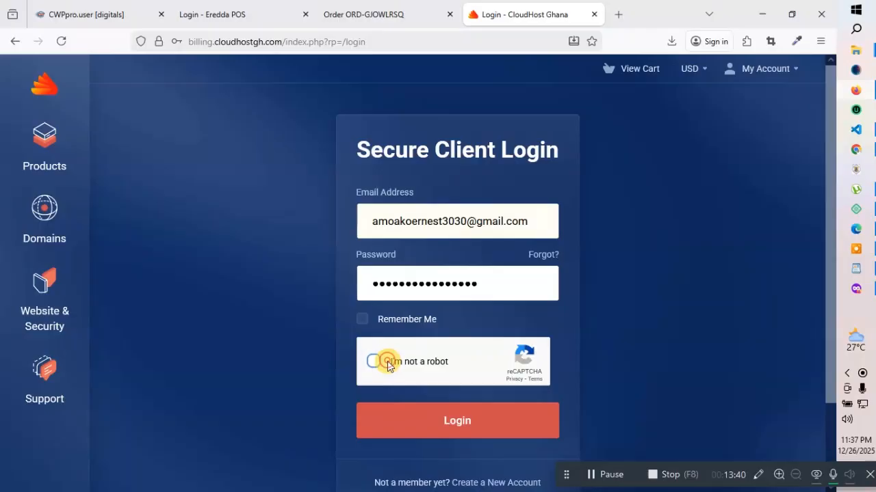
left_click(362, 322)
left_click(441, 424)
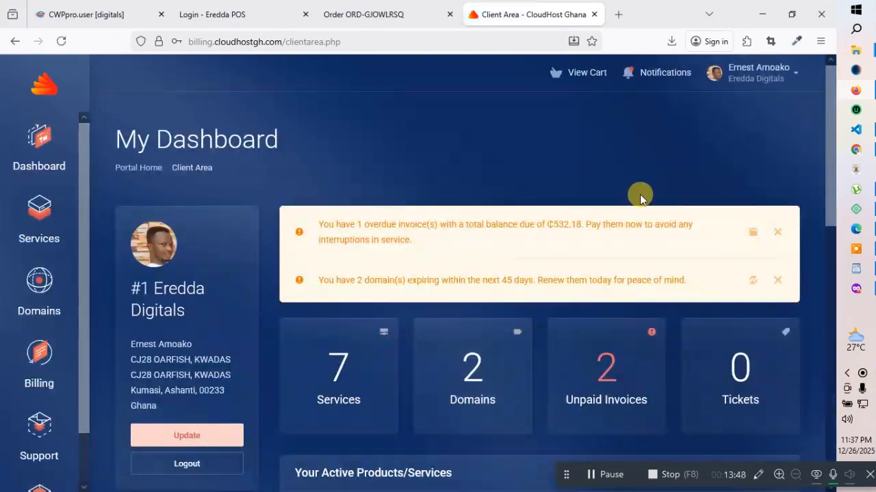
Dismiss the invoice and domain notices and open the eredda.com WordPress hosting service details
left_click(777, 232)
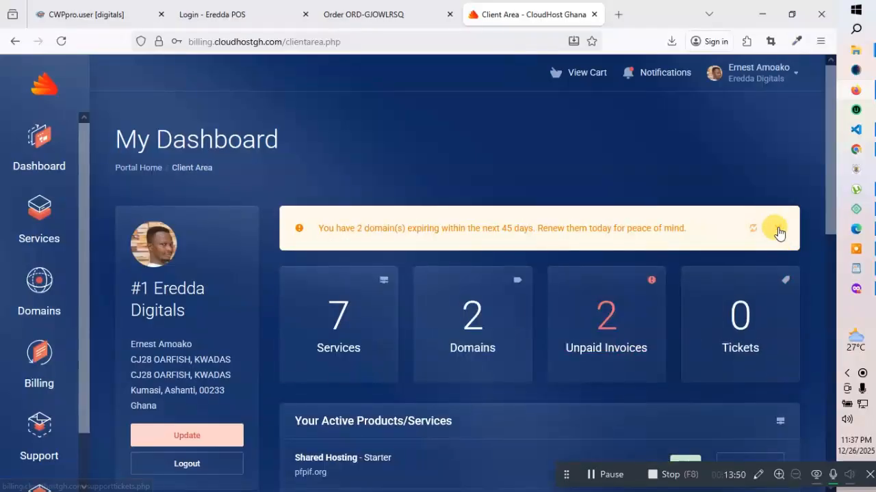
left_click(779, 231)
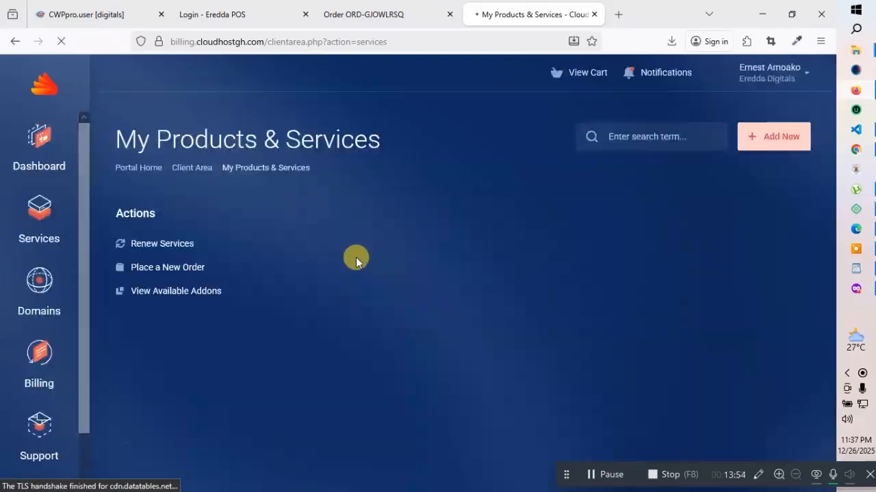
scroll(508, 266, "down", 4)
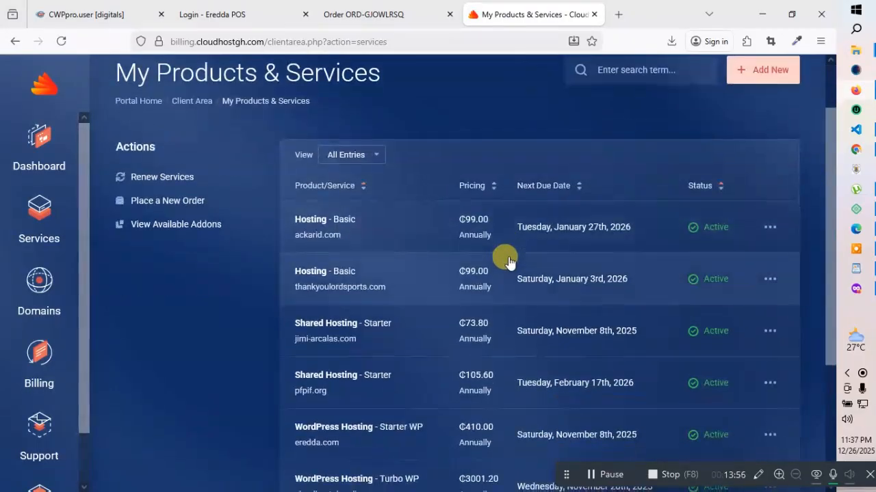
scroll(477, 336, "up", 1)
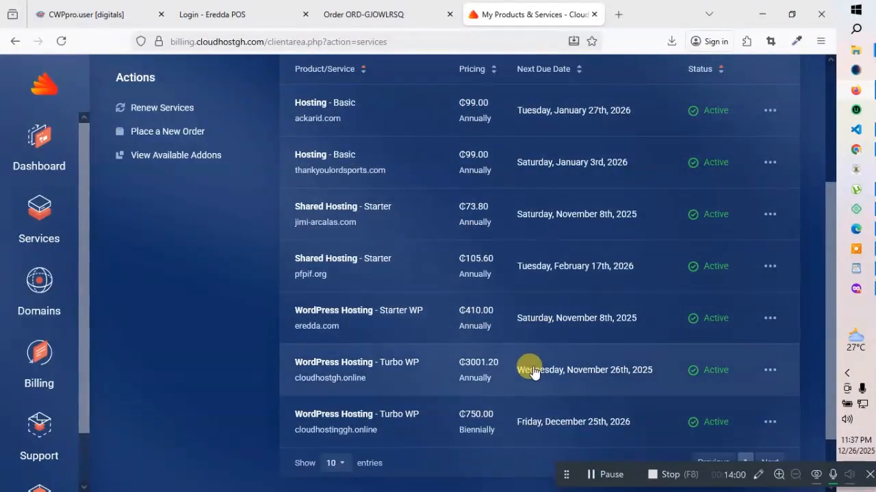
left_click(434, 329)
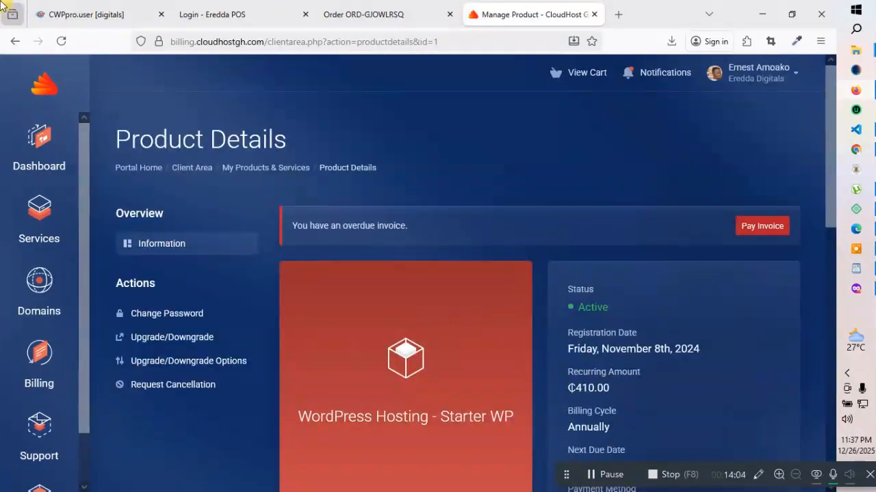
left_click(15, 42)
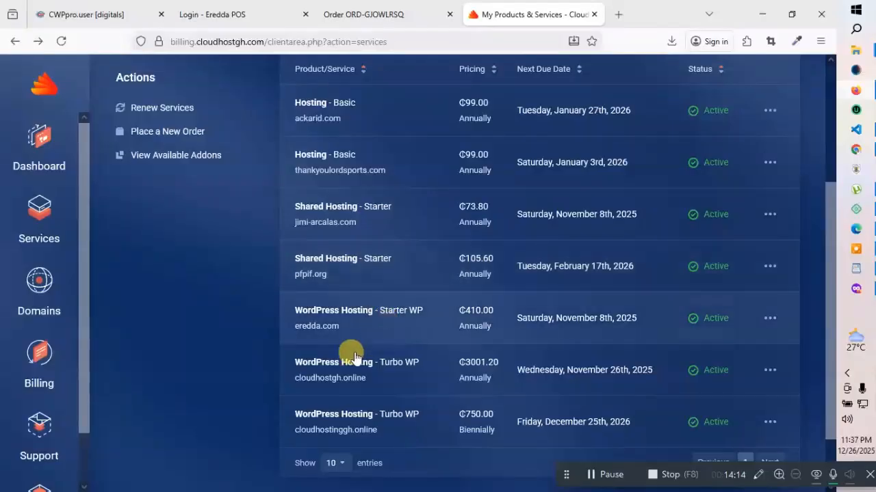
left_click(427, 334)
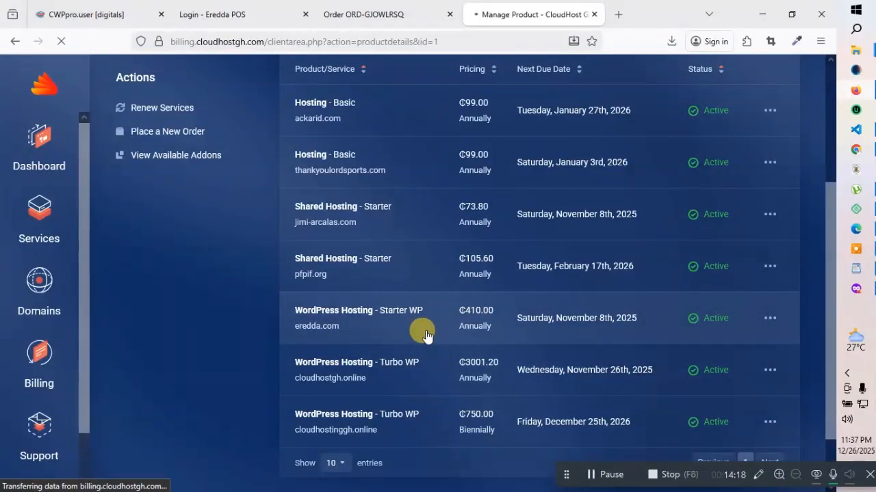
scroll(714, 312, "down", 5)
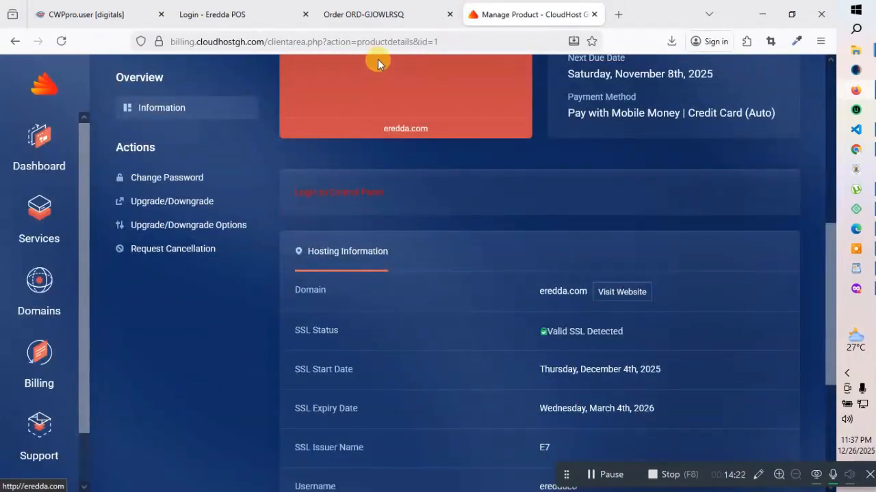
left_click(108, 10)
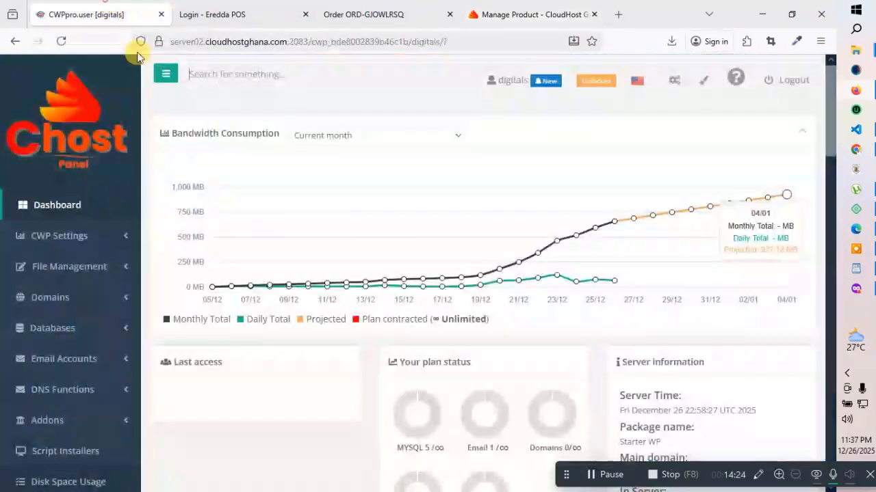
Close the CloudHost product details tab and return to the CWP panel
left_click(579, 15)
left_click(593, 14)
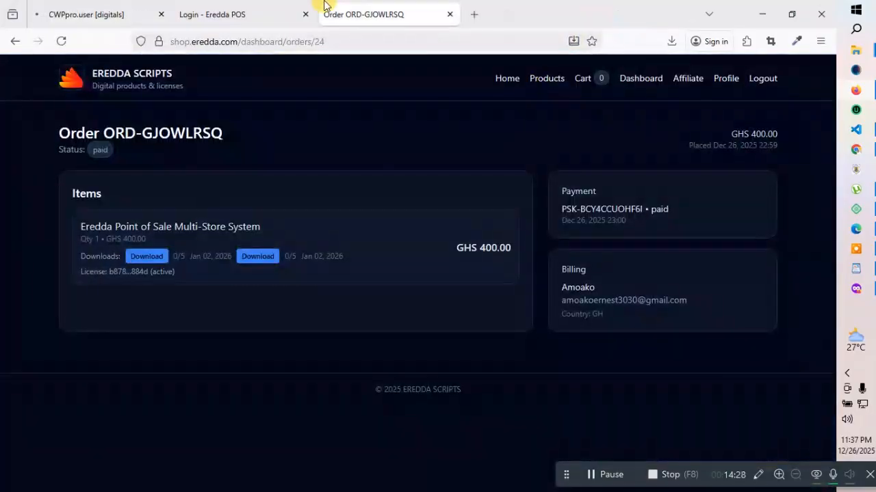
left_click(117, 15)
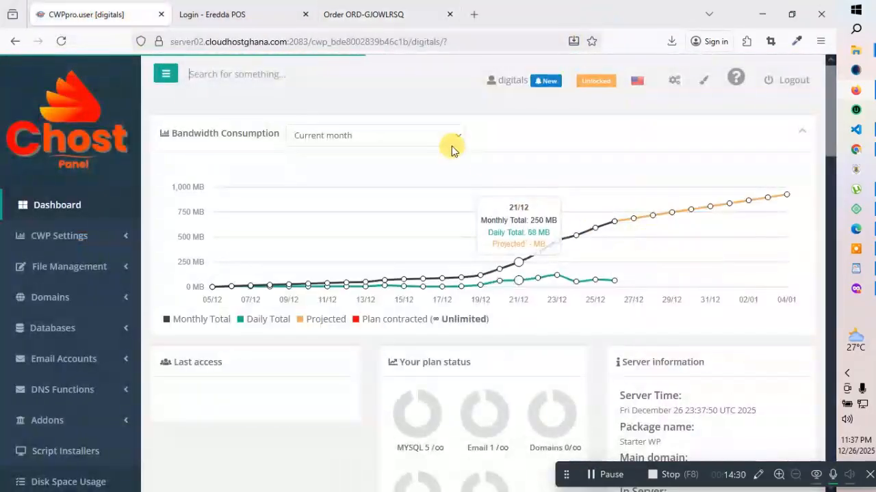
Expand the Domains section in the CWP sidebar
scroll(396, 166, "down", 2)
scroll(116, 151, "up", 2)
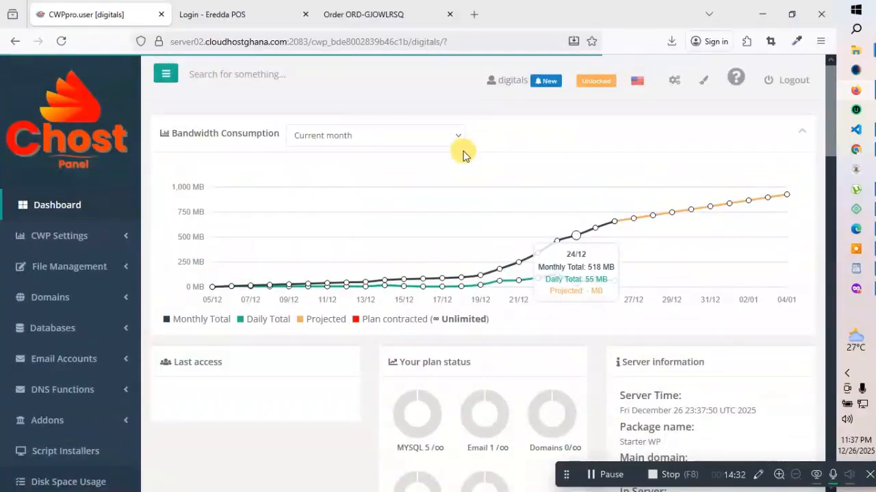
scroll(460, 153, "down", 8)
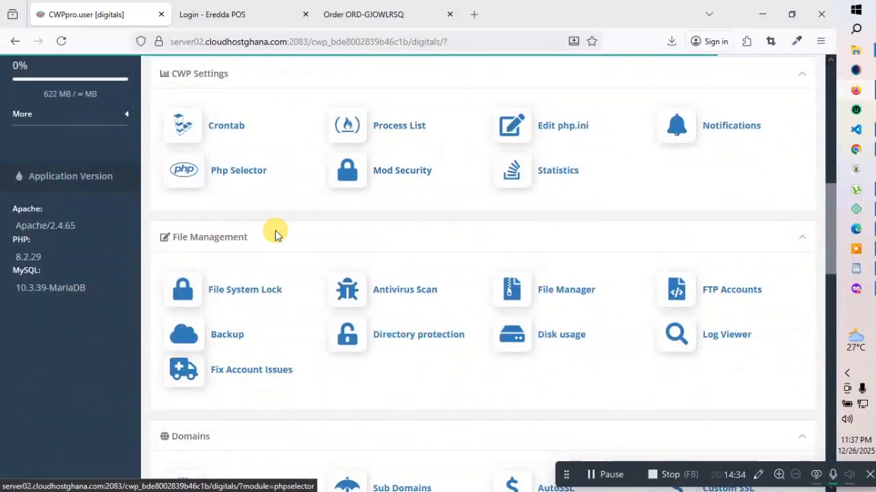
scroll(309, 218, "up", 6)
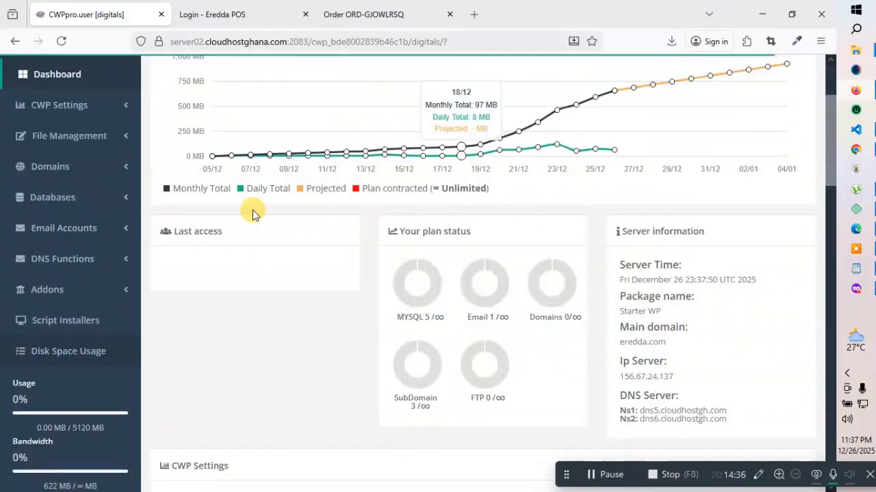
scroll(250, 209, "up", 2)
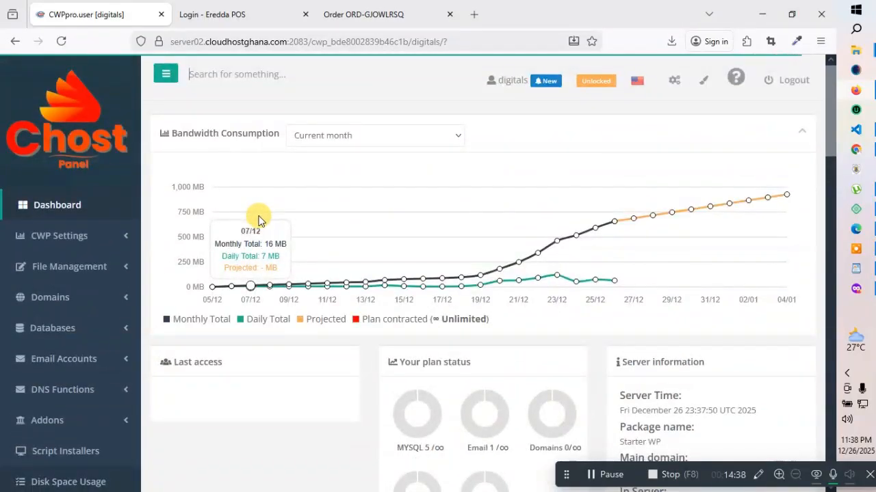
scroll(258, 219, "down", 18)
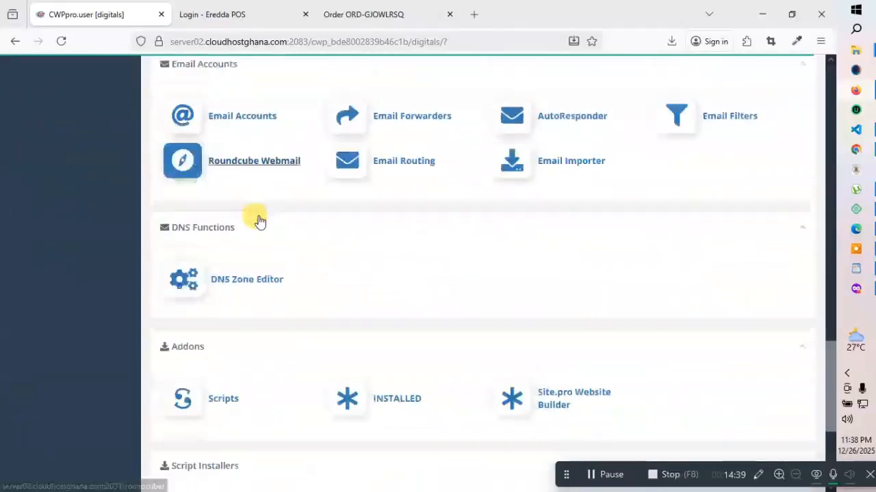
scroll(259, 219, "up", 18)
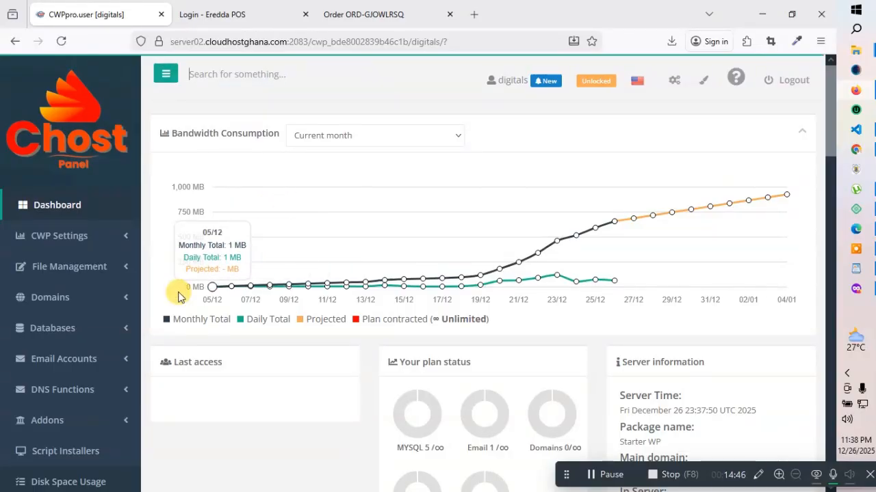
left_click(108, 299)
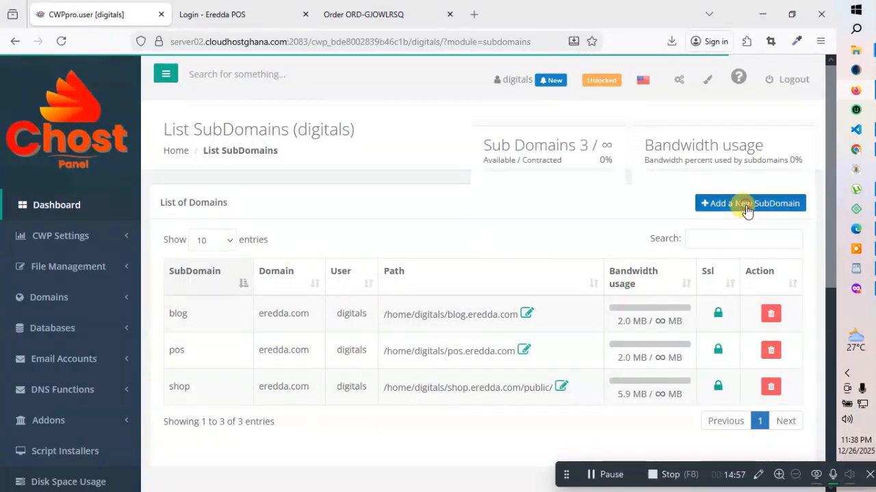
Add the 'demo' subdomain on eredda.com with an automatic SSL certificate
left_click(745, 205)
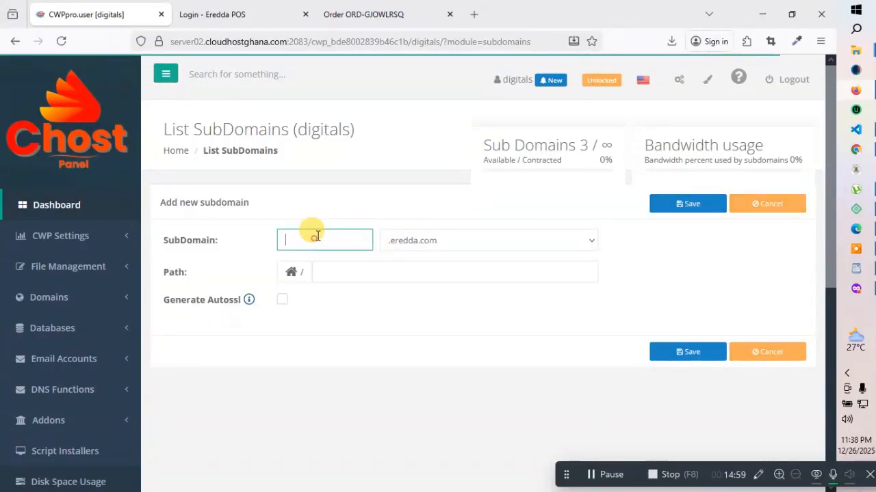
type("de")
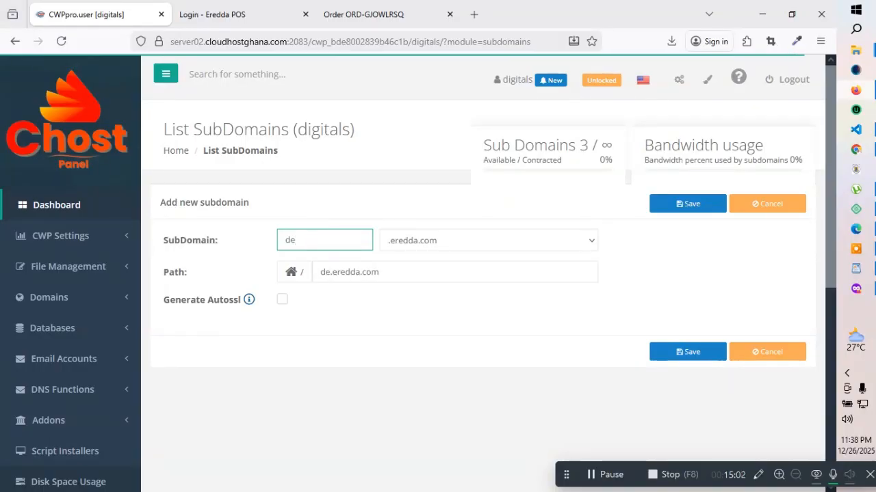
type("mo")
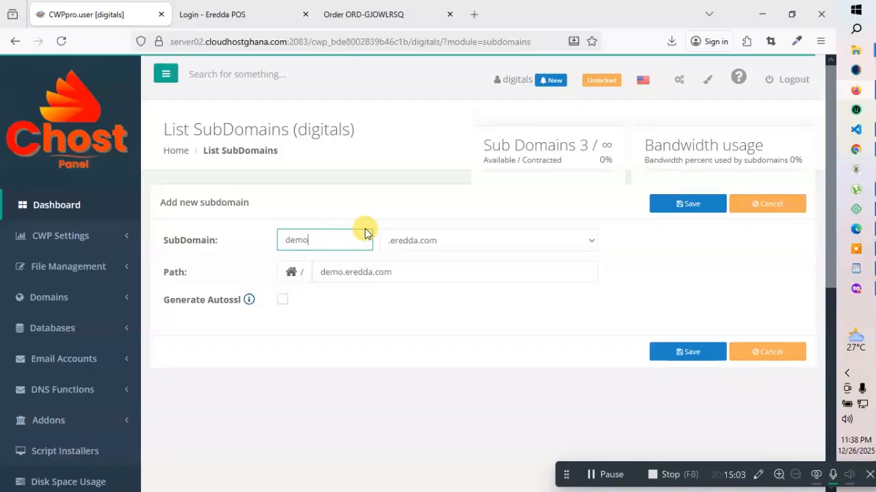
left_click(282, 301)
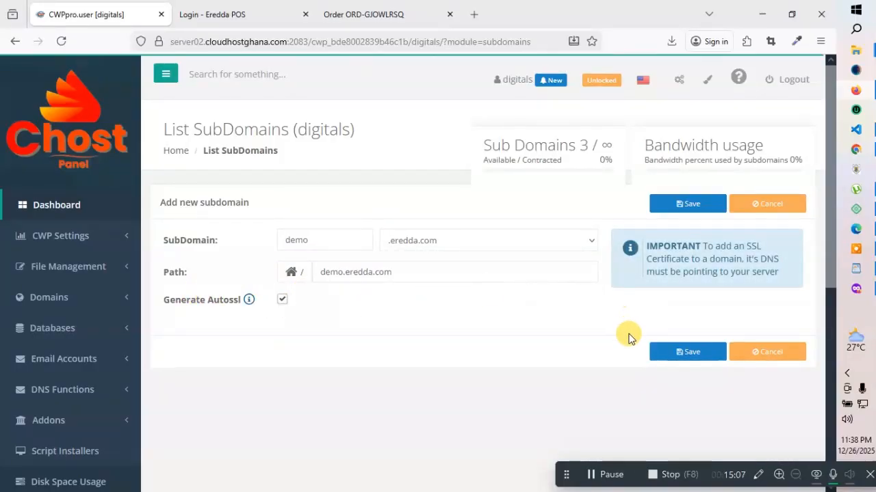
left_click(677, 352)
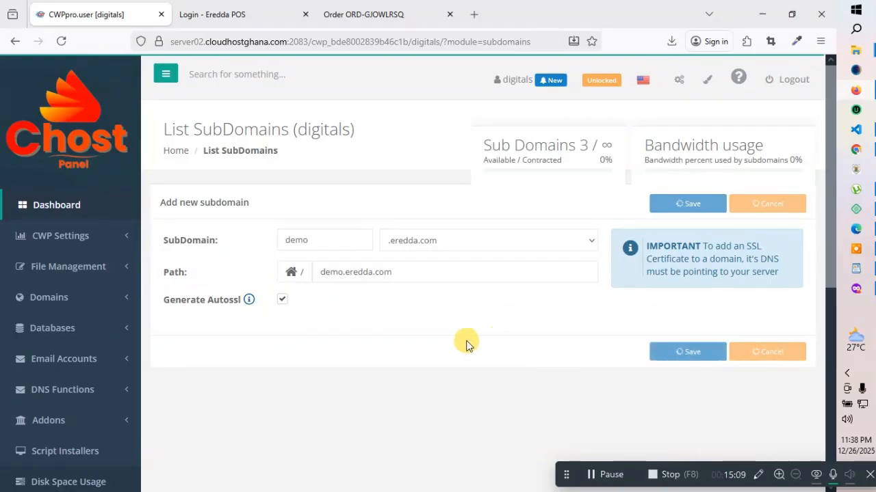
Confirm the new subdomain in the list and expand the Databases section
left_click(373, 12)
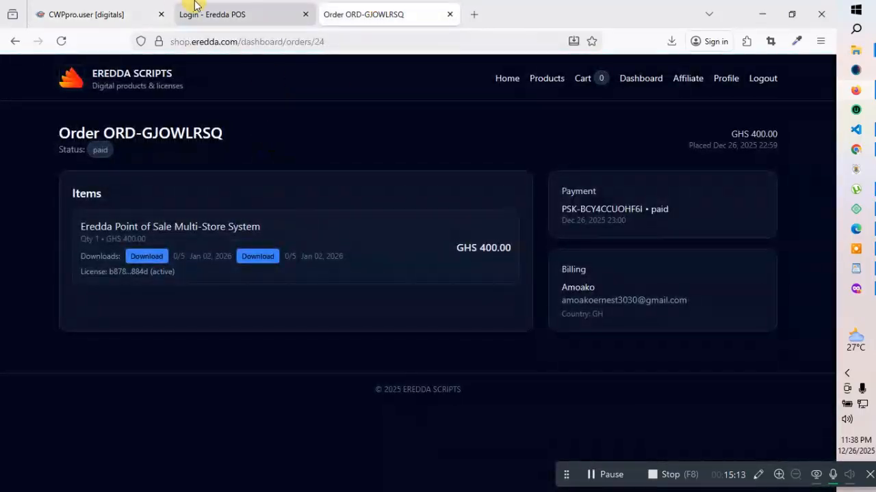
left_click(92, 10)
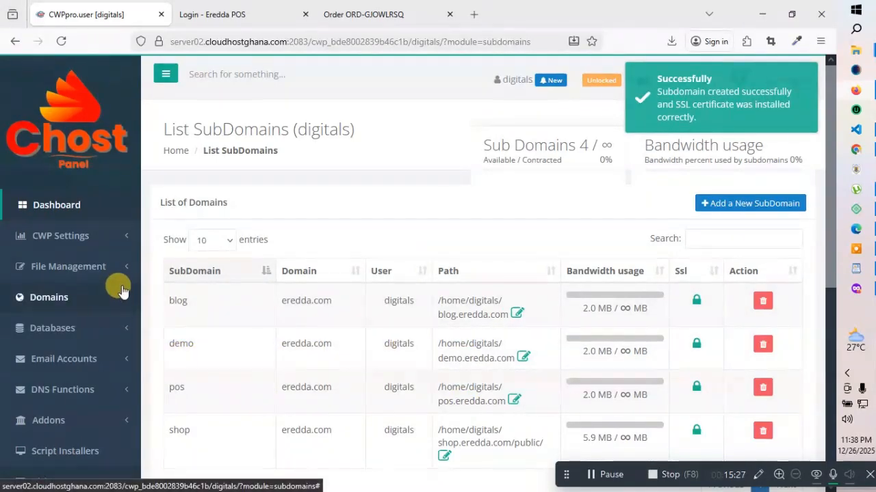
left_click(107, 329)
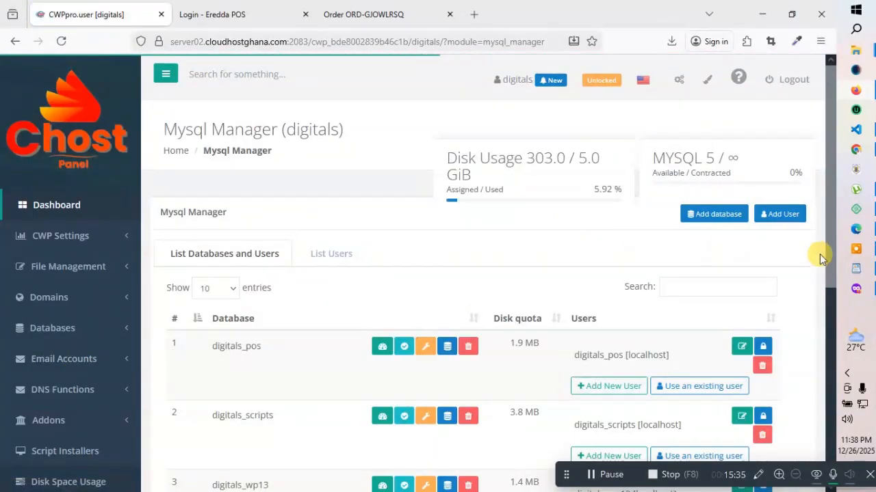
Start a new database named 'demopos' with a newly created user 'demopos'
left_click(725, 216)
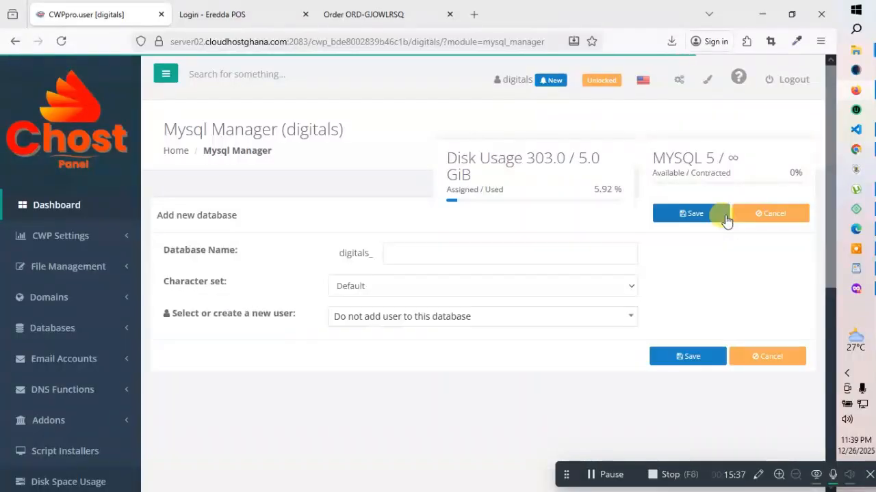
left_click(393, 255)
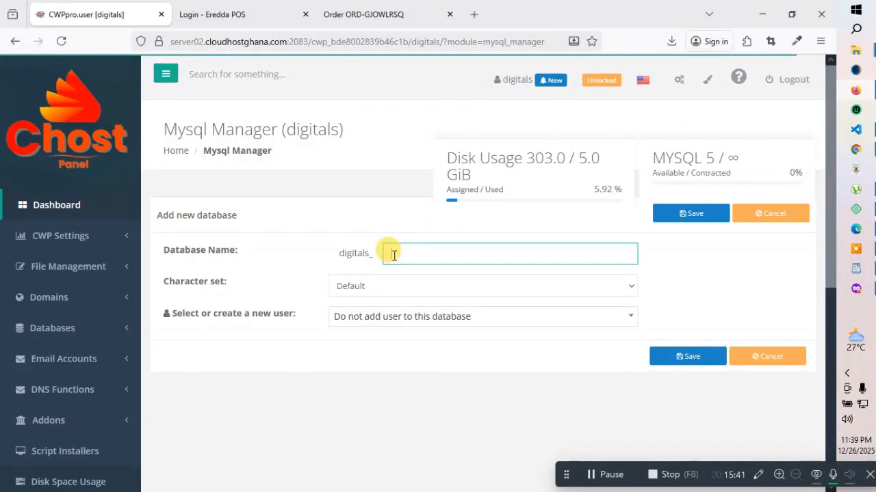
type("demopos")
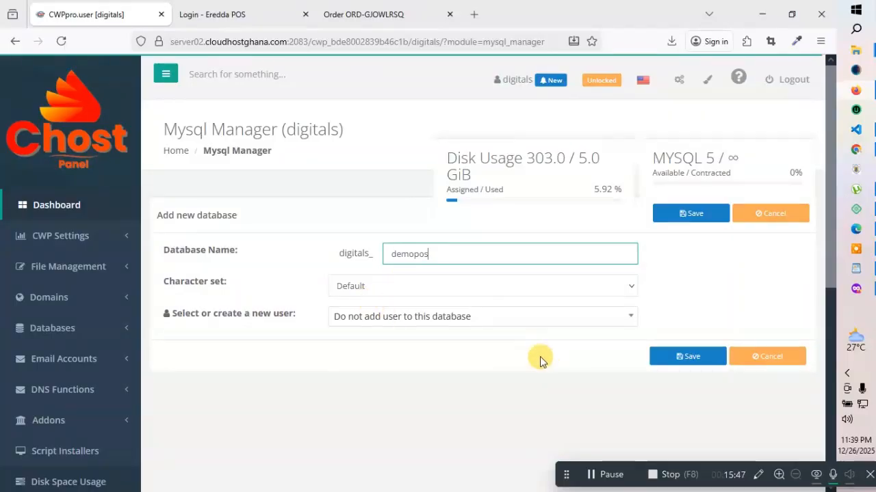
left_click(462, 321)
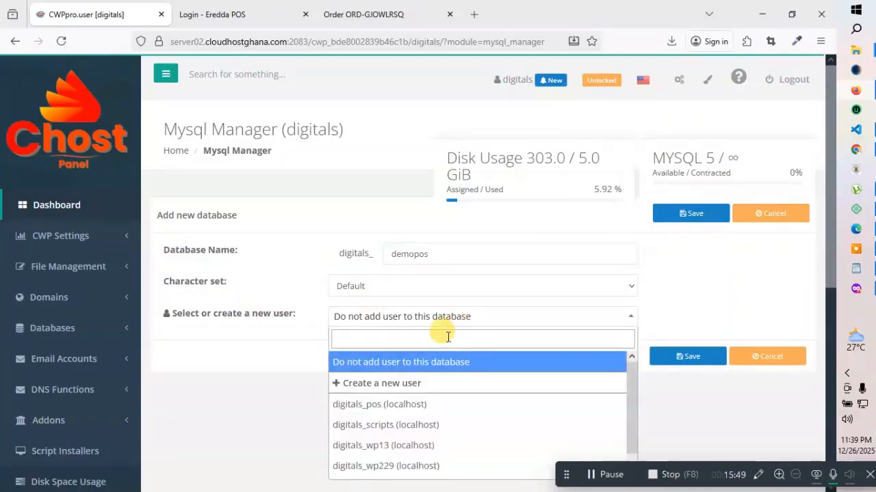
left_click(393, 383)
scroll(506, 314, "down", 2)
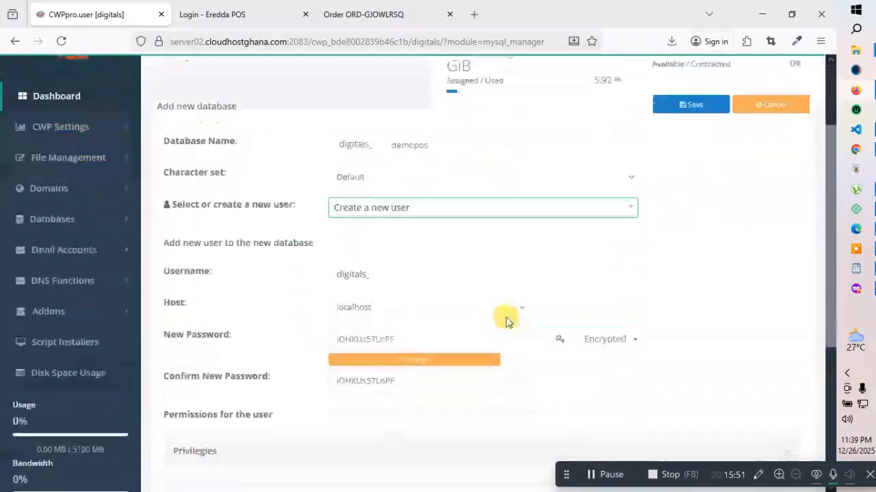
left_click(403, 252)
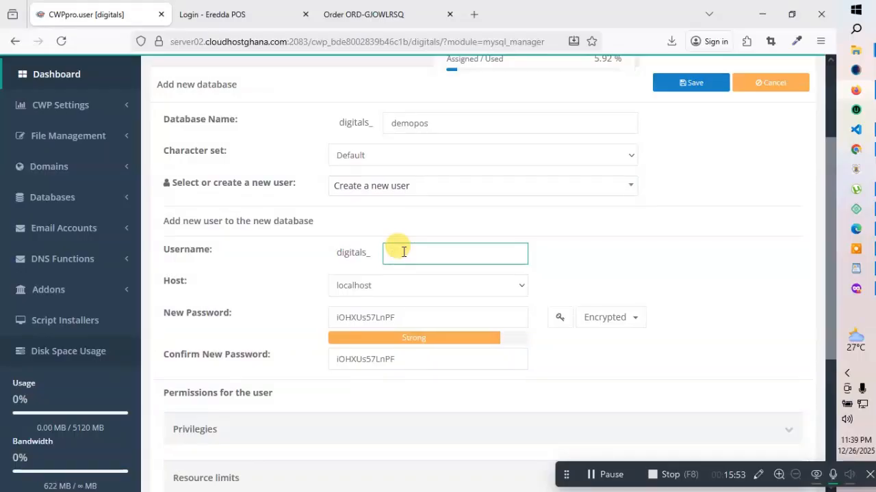
type("demopos")
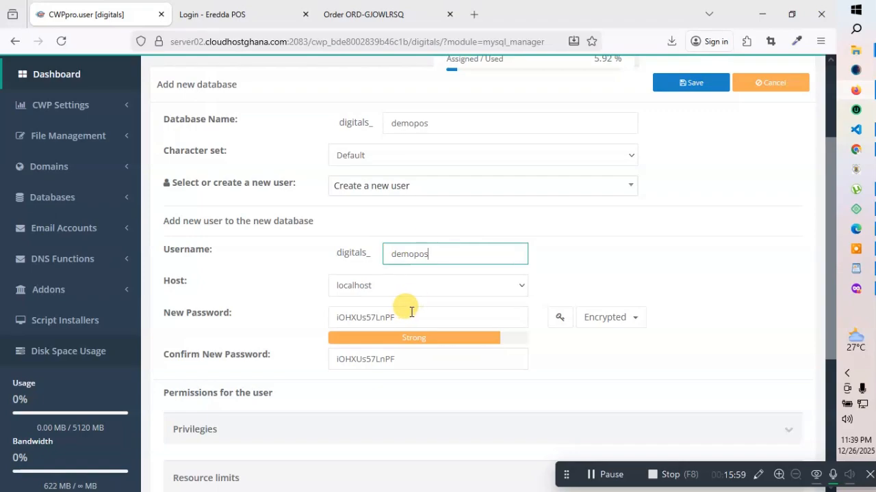
Generate a 15-character strong password that includes symbols
left_click(619, 321)
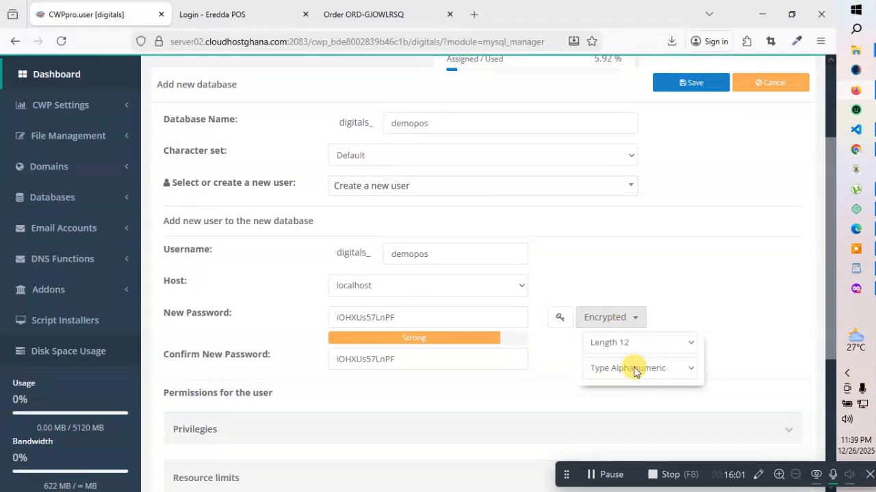
left_click(673, 349)
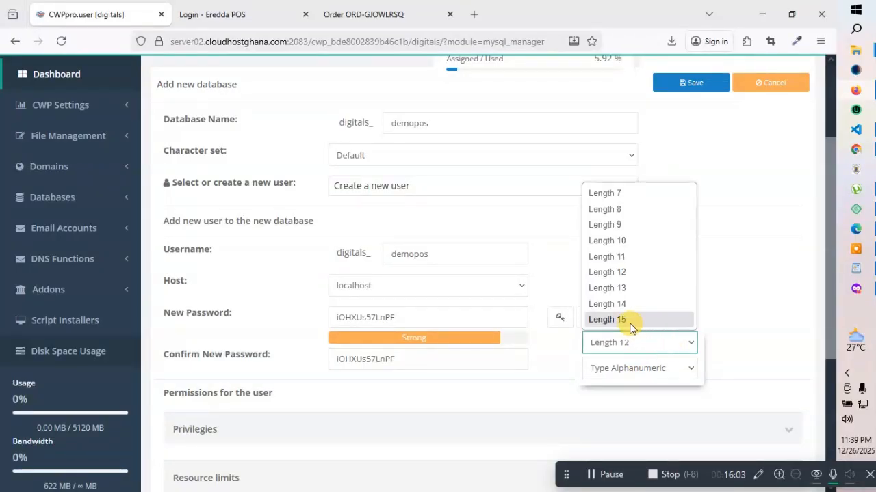
left_click(631, 322)
left_click(662, 375)
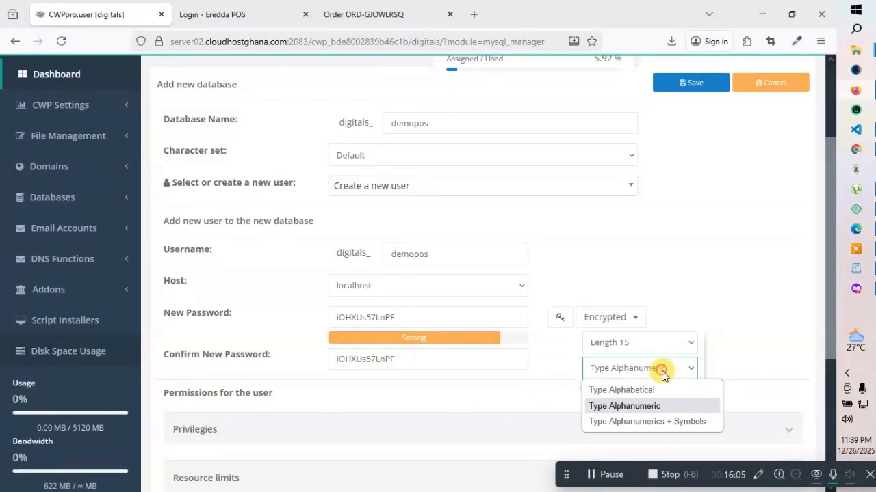
left_click(650, 422)
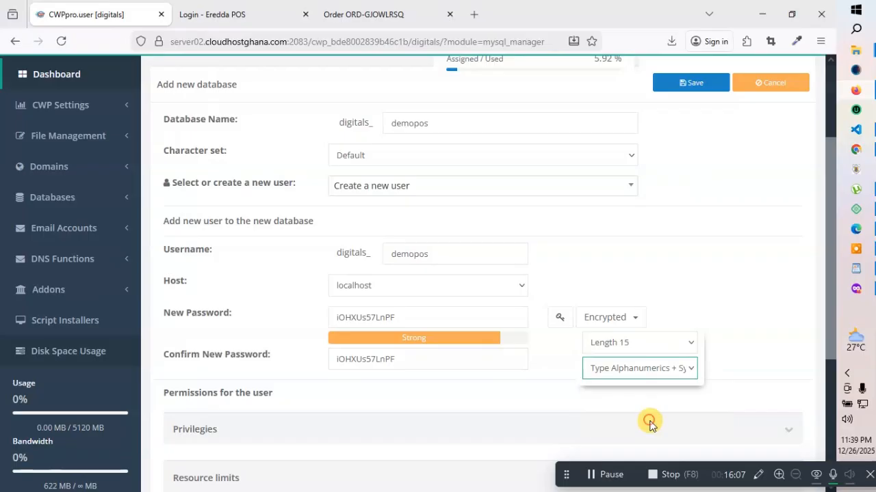
left_click(614, 398)
left_click(560, 318)
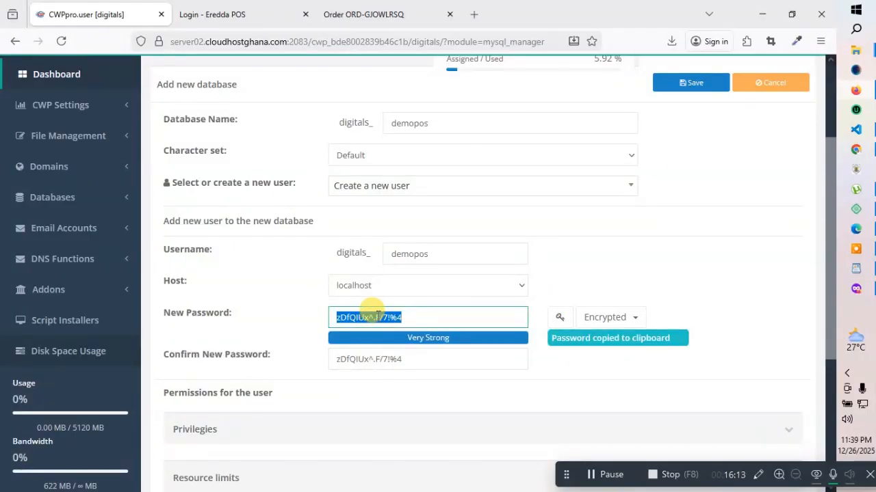
Cut the generated password and paste it into the confirm password field as well
right_click(378, 320)
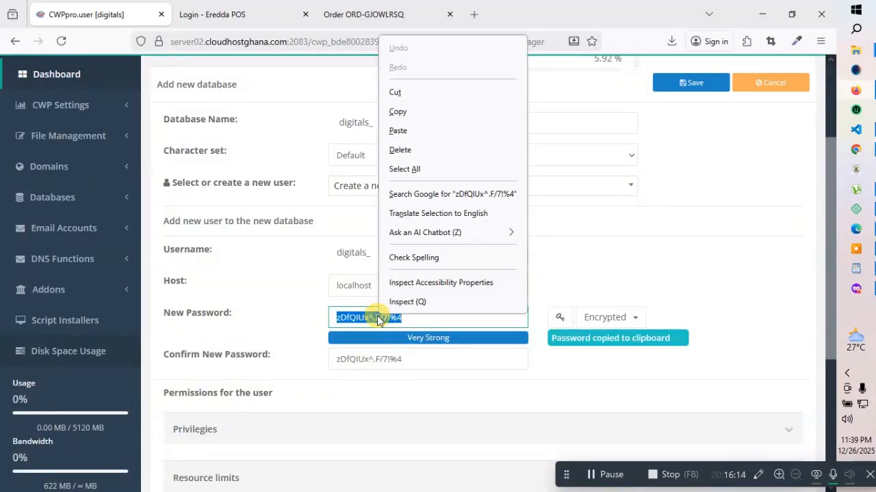
left_click(401, 99)
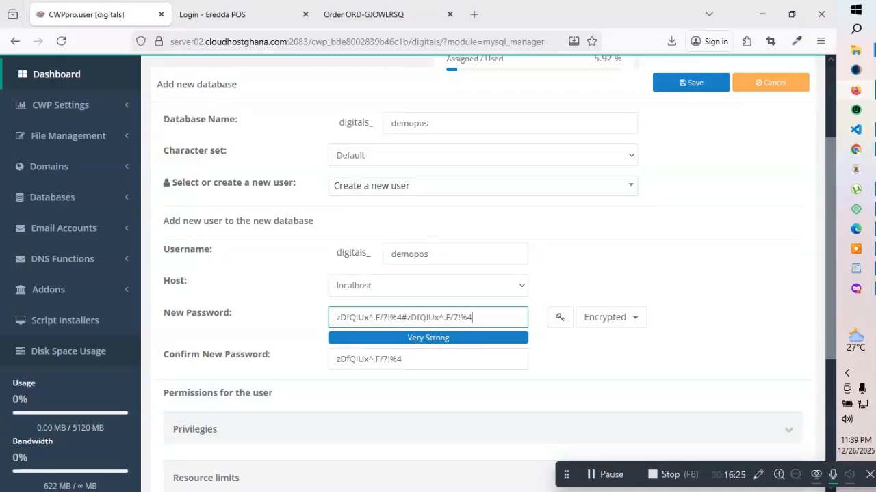
key("ctrl+a")
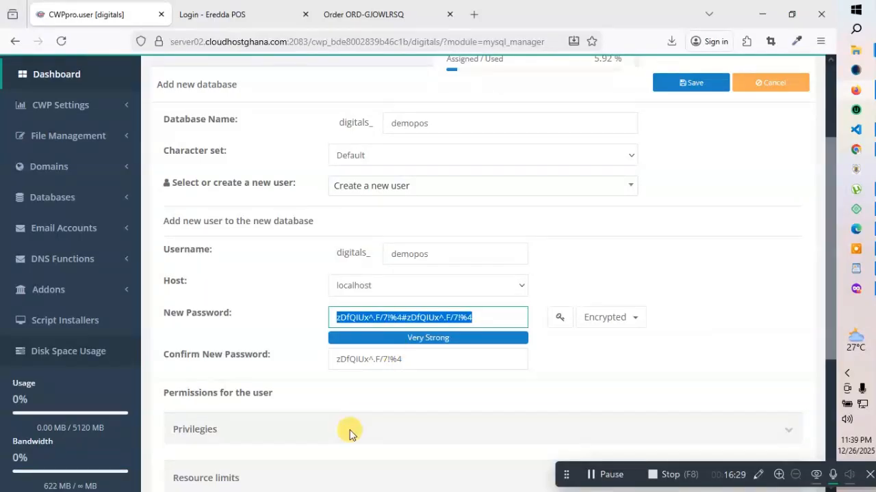
left_click_drag(415, 358, 301, 363)
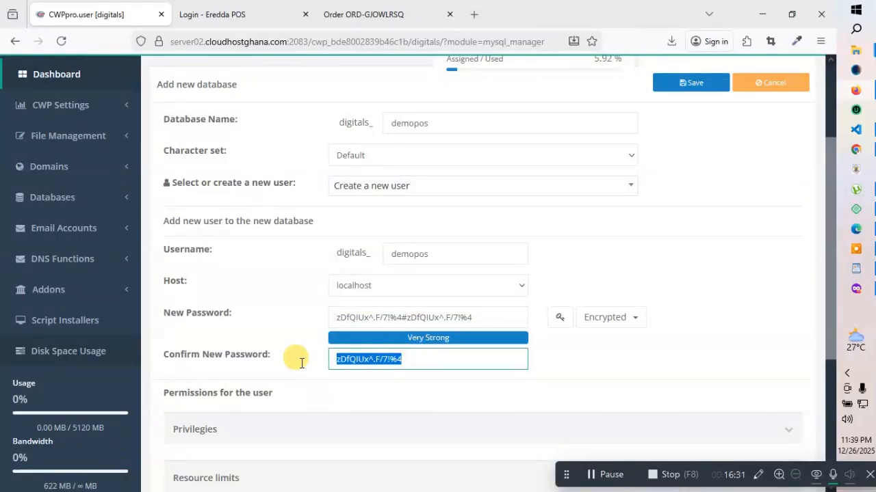
key("BackSpace")
key("ctrl+v")
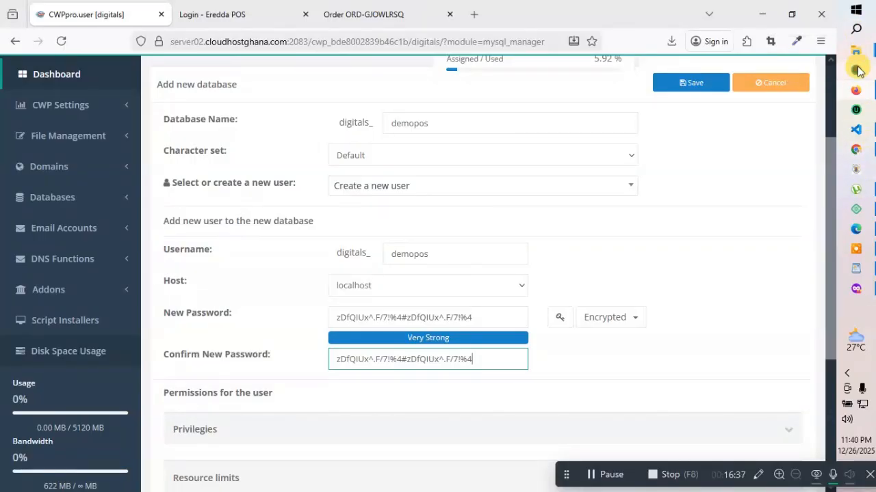
left_click(857, 30)
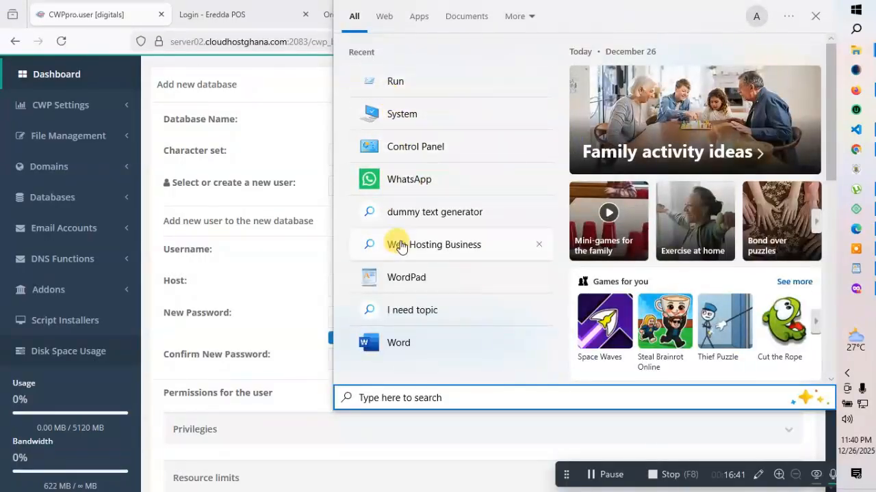
Paste the database password into a new WordPad document, then minimize WordPad
left_click(388, 277)
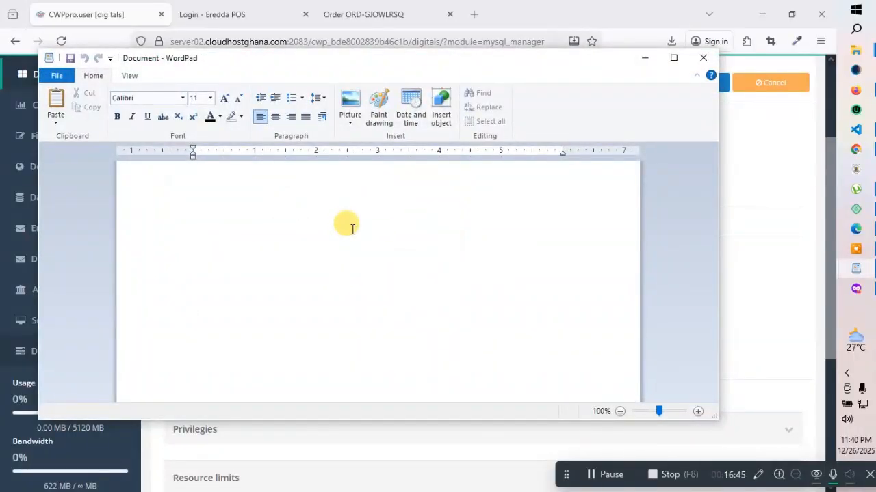
key("ctrl+v")
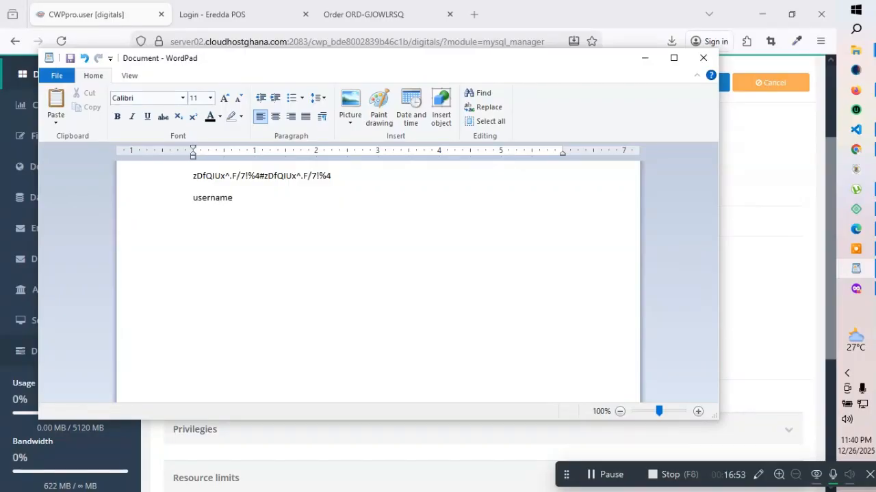
left_click(644, 57)
Grant the demopos user all Structure privileges and save the new database
left_click(746, 276)
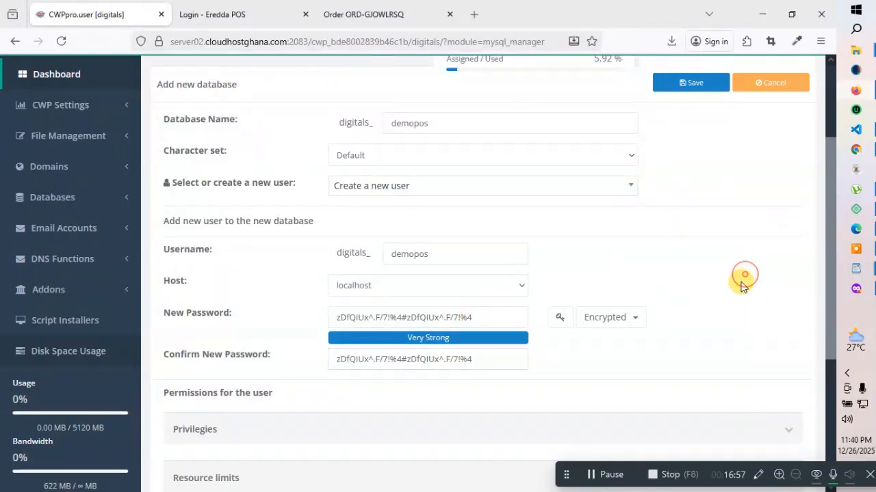
scroll(610, 336, "down", 3)
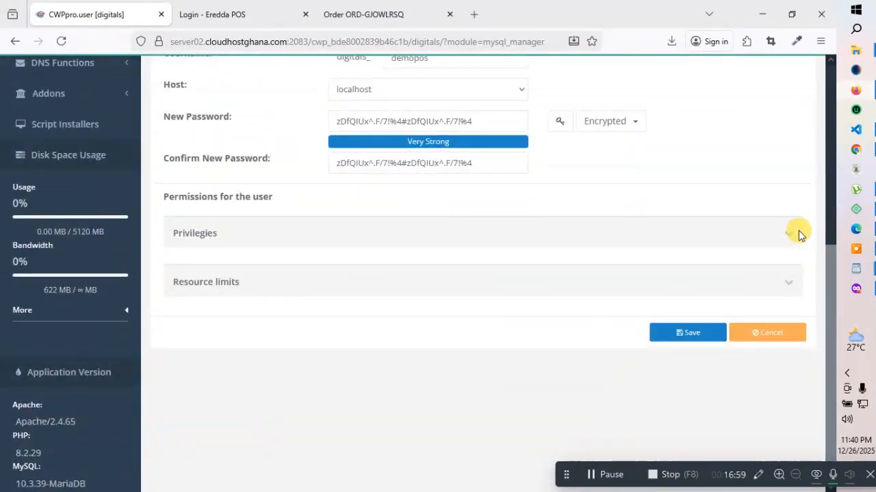
left_click(789, 234)
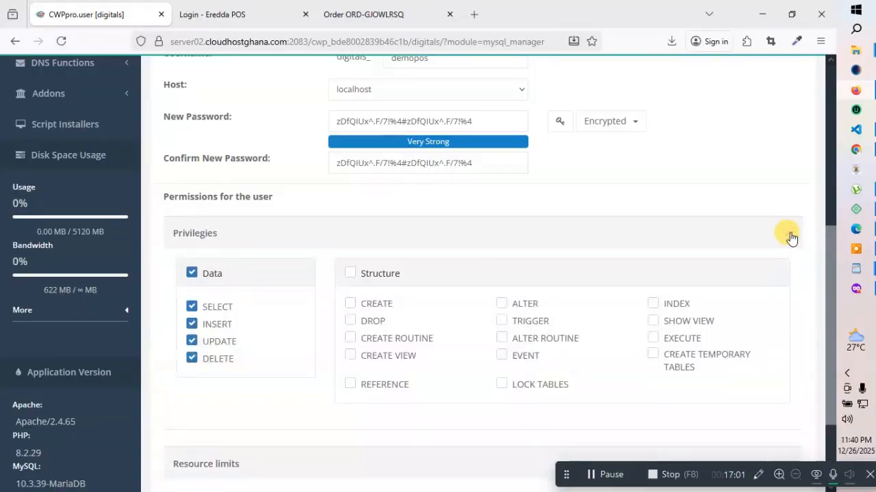
left_click(349, 273)
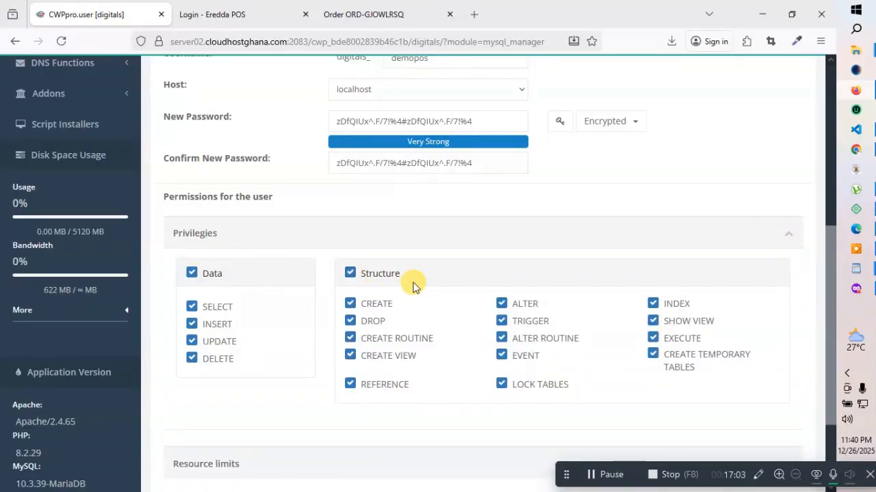
scroll(733, 285, "down", 2)
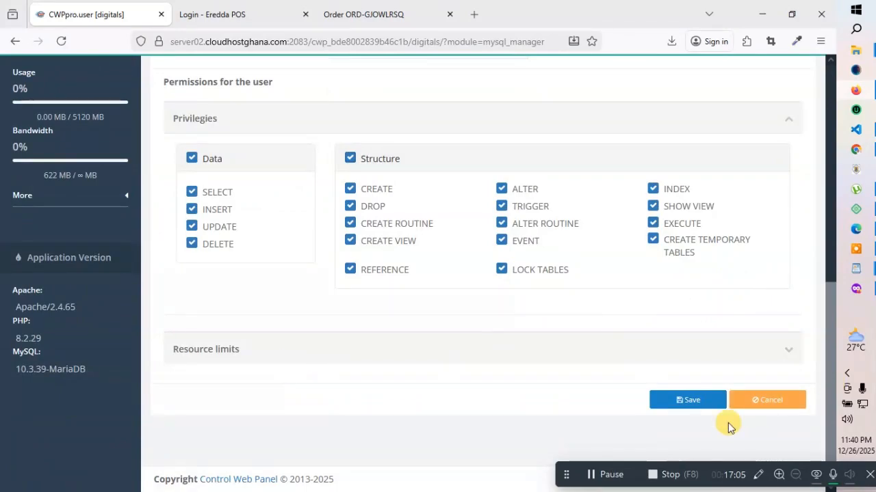
left_click(687, 401)
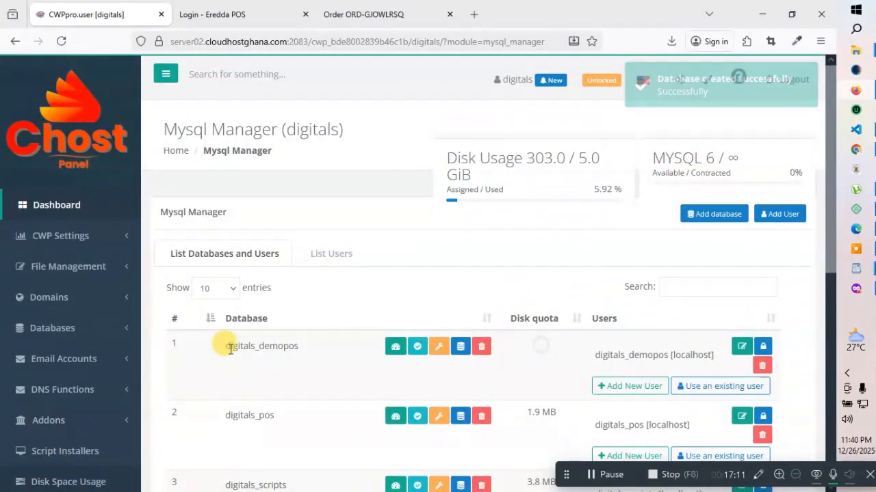
Copy the digitals_demopos database name and check it against the WordPad credentials notes
left_click_drag(304, 347, 221, 346)
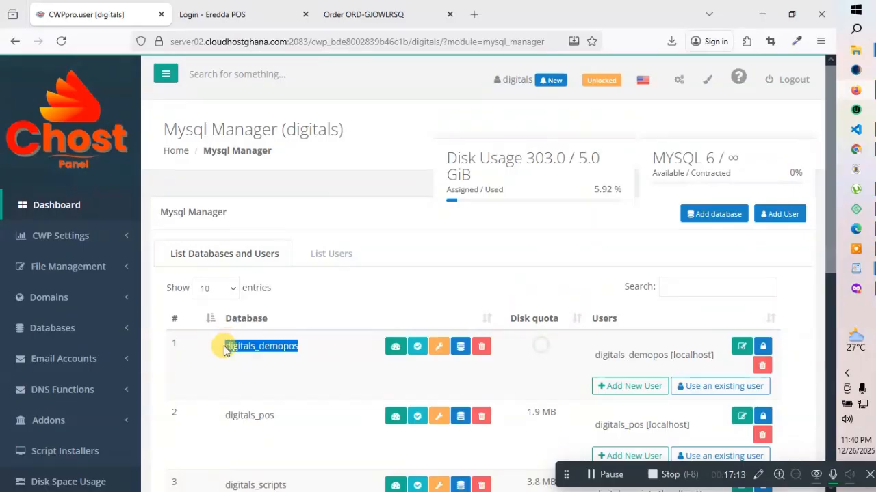
right_click(264, 345)
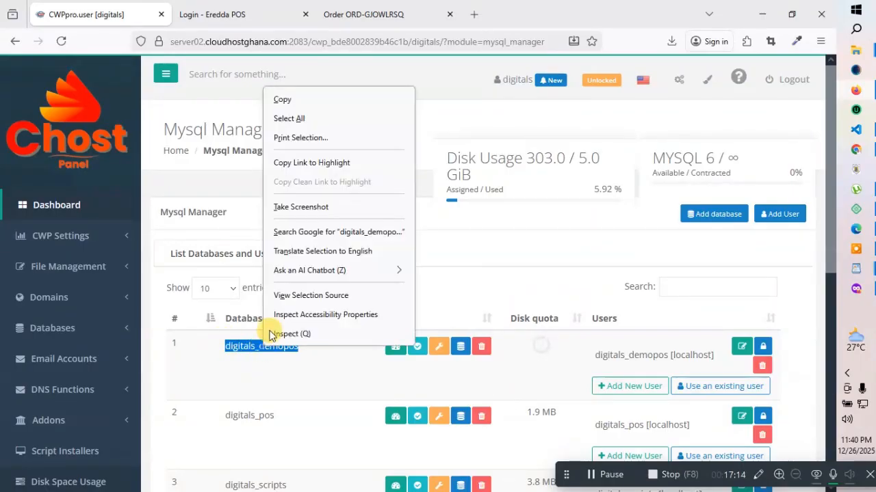
left_click(285, 97)
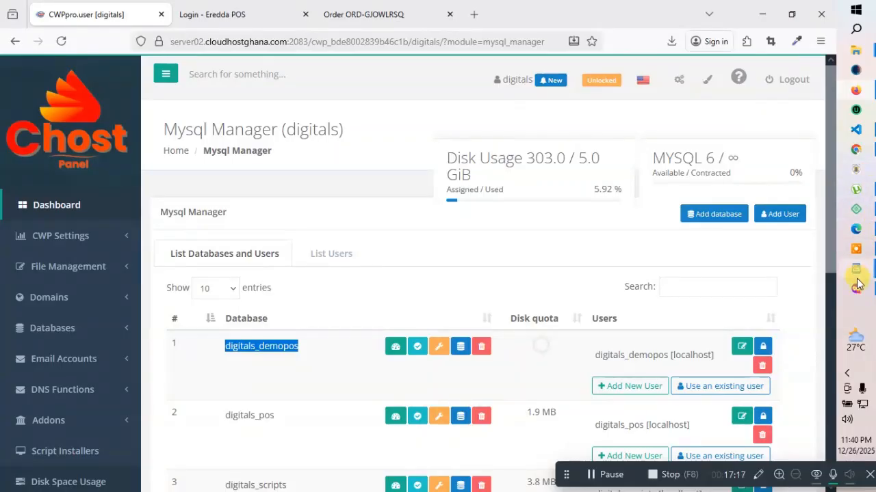
mouse_move(855, 269)
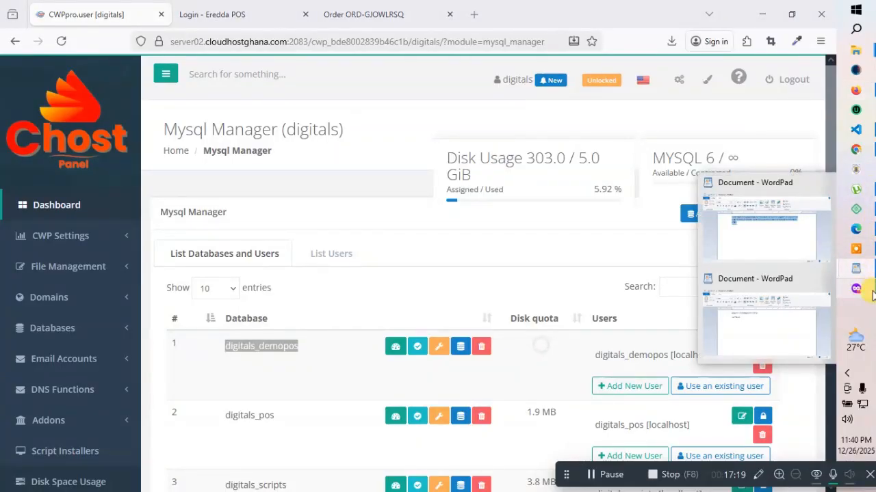
left_click(787, 307)
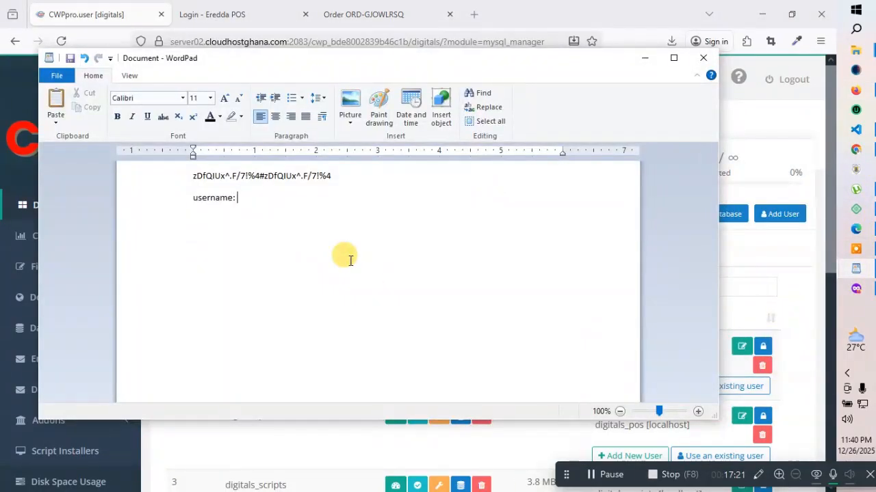
left_click(644, 59)
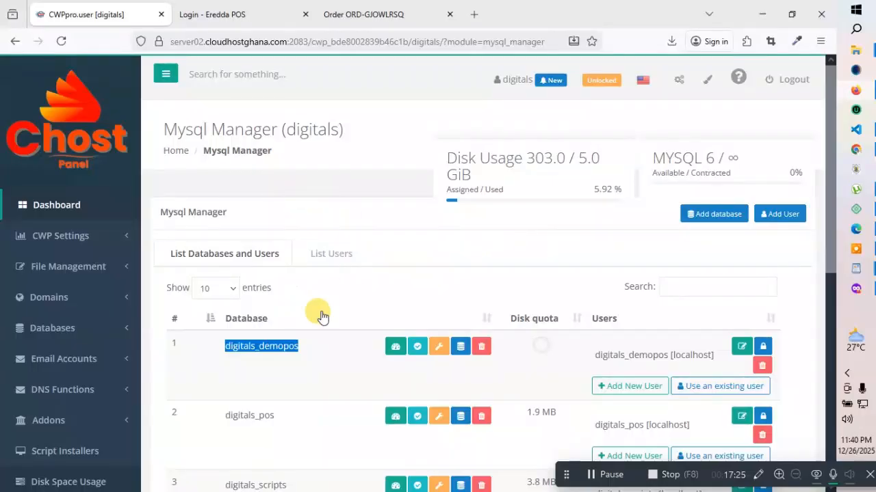
Open CWP's File Manager on /home/digitals in a new tab, then bring up File Explorer
left_click(104, 267)
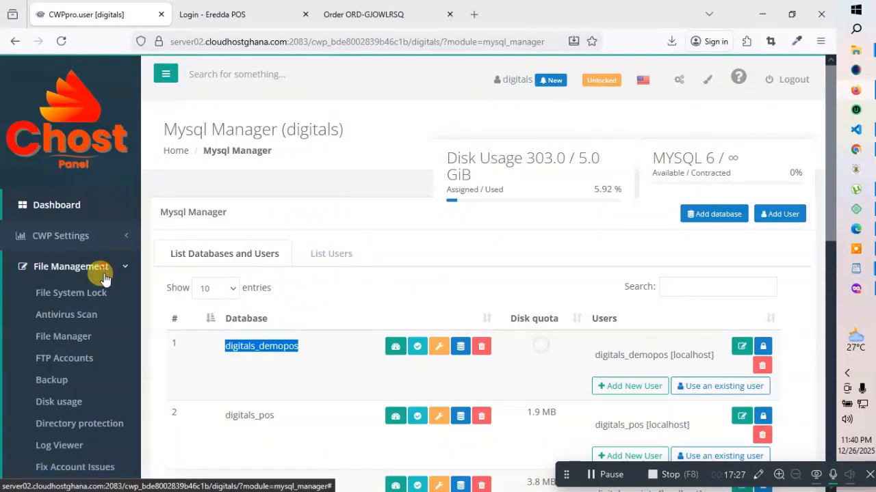
left_click(71, 337)
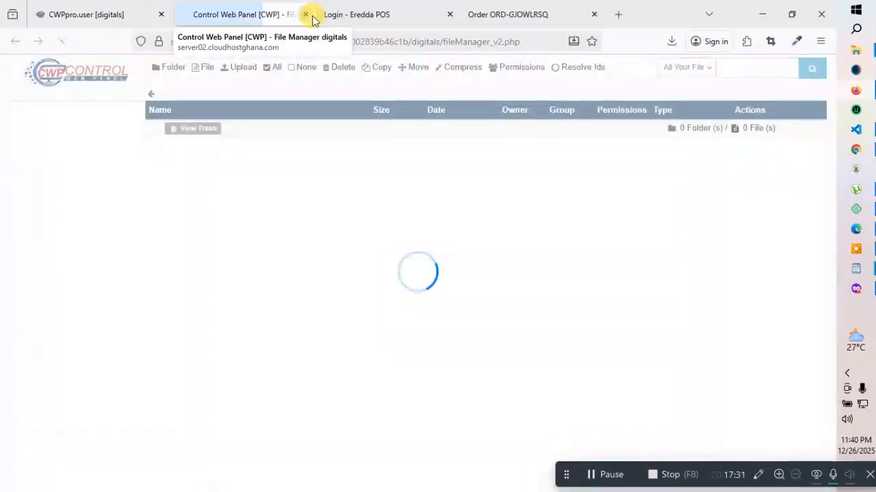
left_click(305, 15)
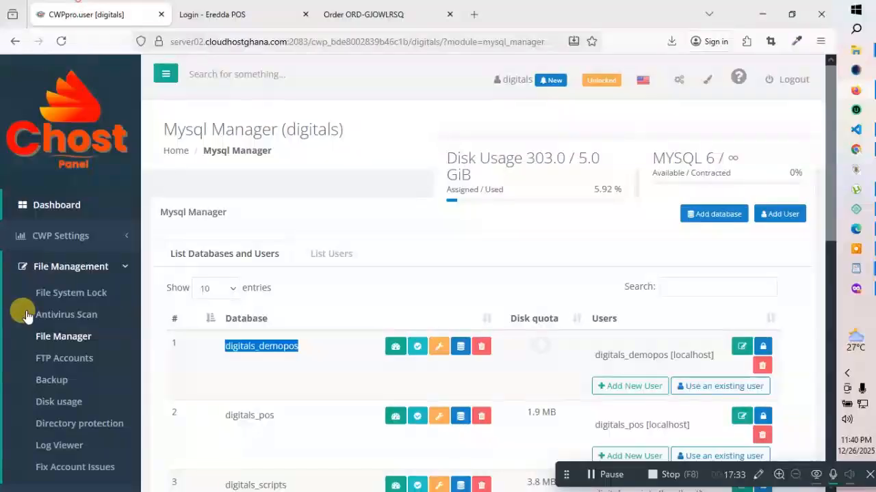
left_click(68, 274)
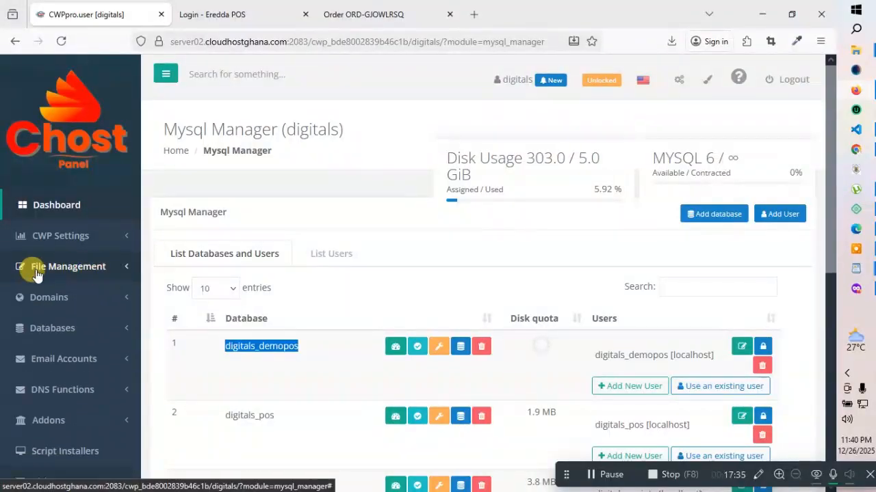
left_click(103, 271)
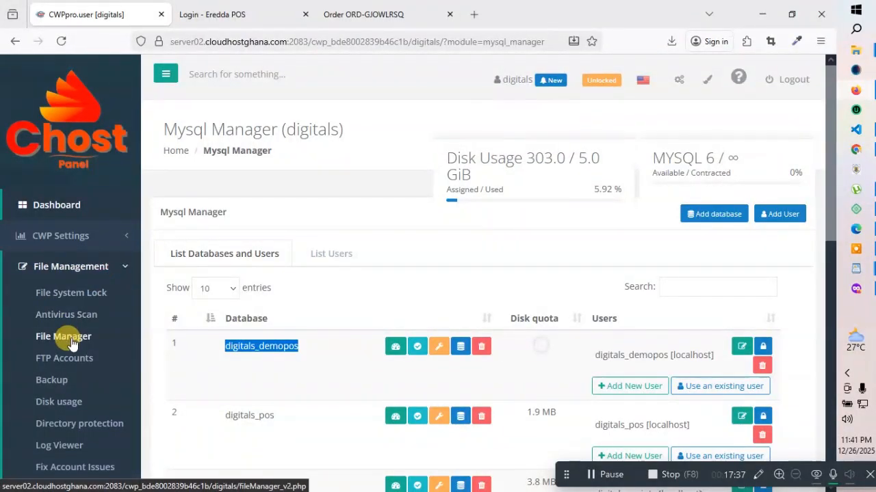
left_click(67, 337)
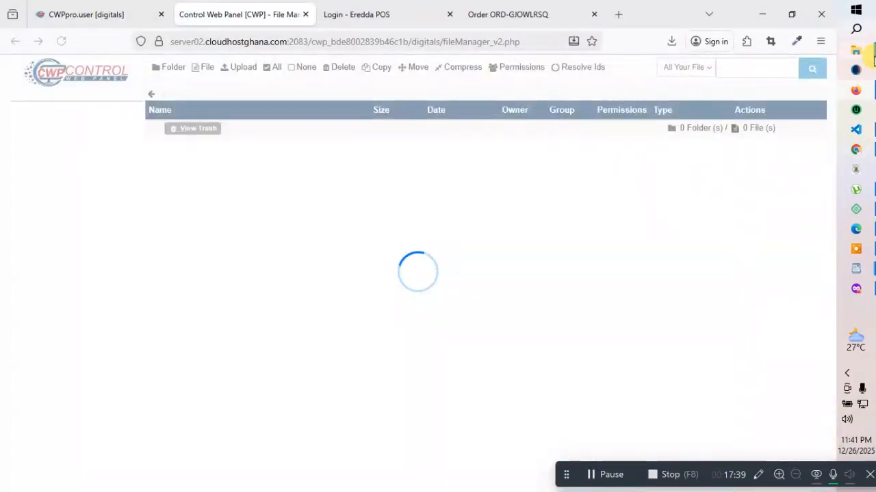
mouse_move(853, 56)
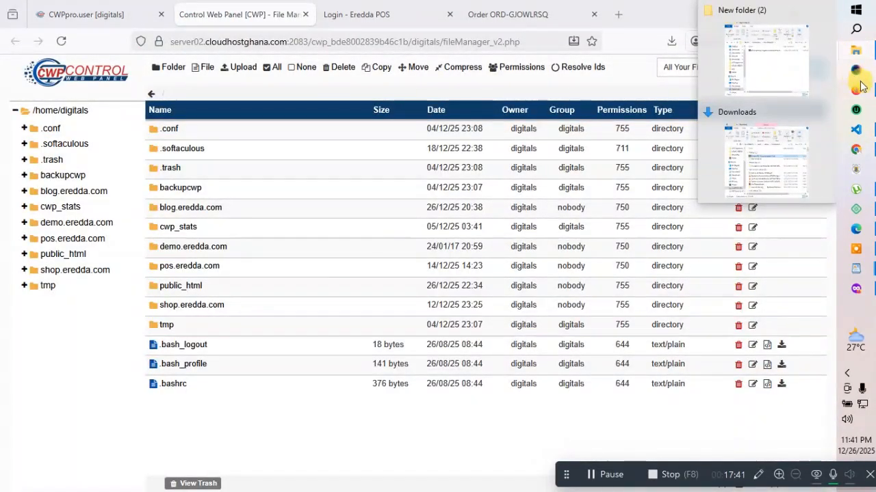
left_click(862, 59)
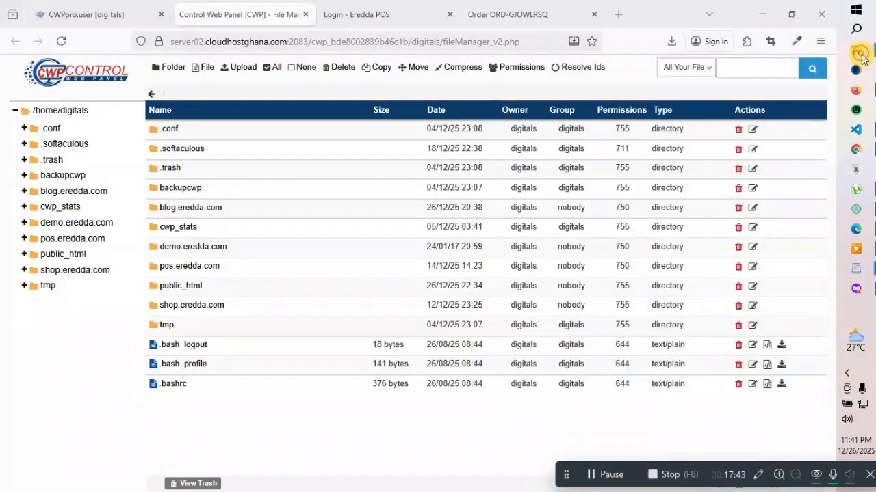
In maximized Downloads, move the Eredda POS Documentation zip into New folder (2) and delete the migration zip
left_click(787, 147)
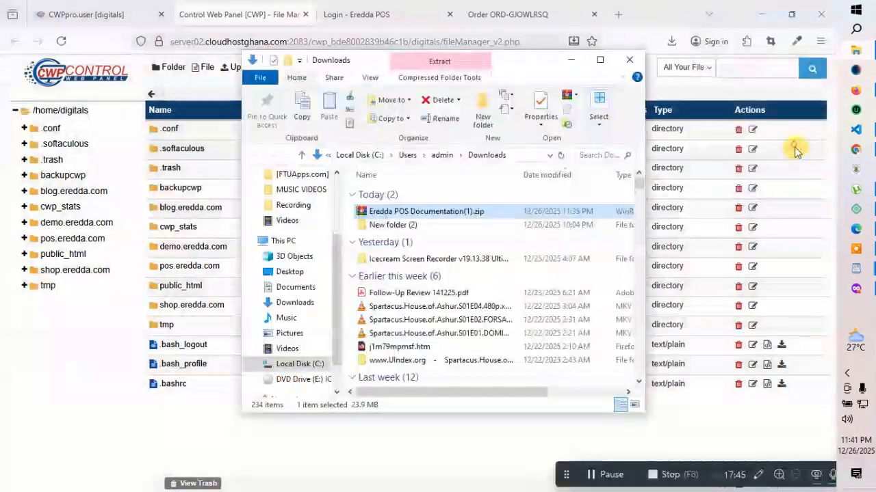
left_click(597, 61)
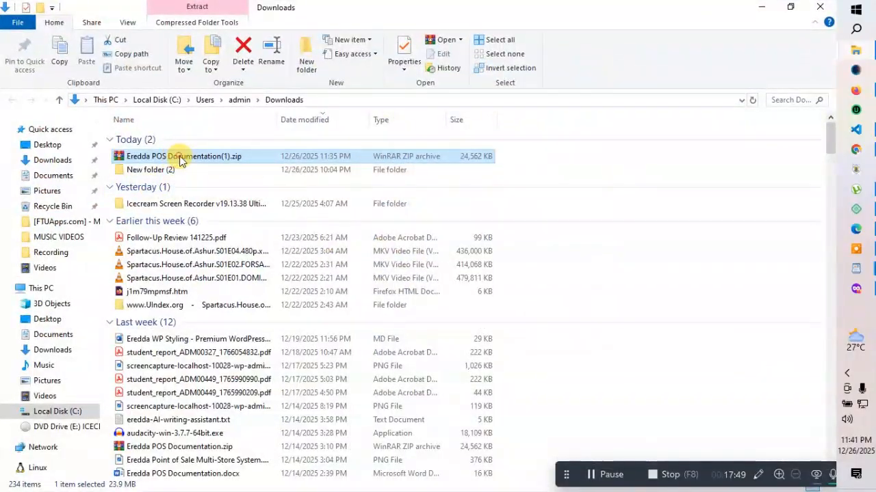
left_click_drag(178, 156, 167, 172)
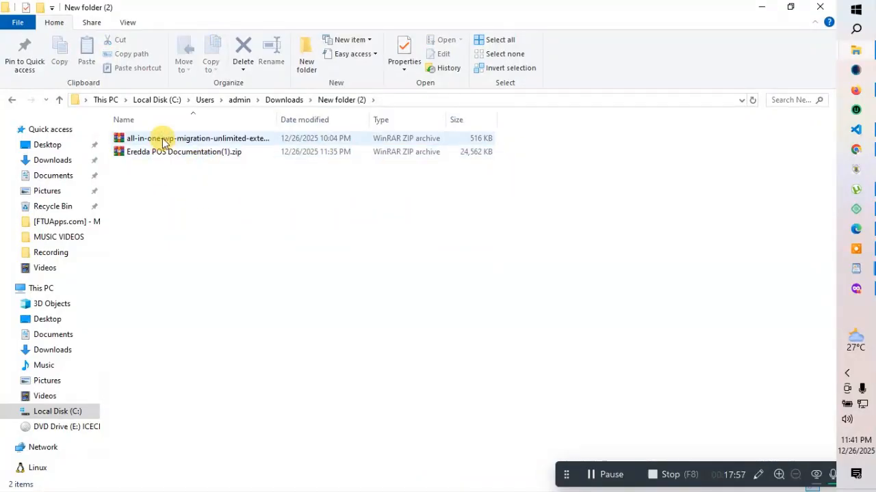
left_click(161, 140)
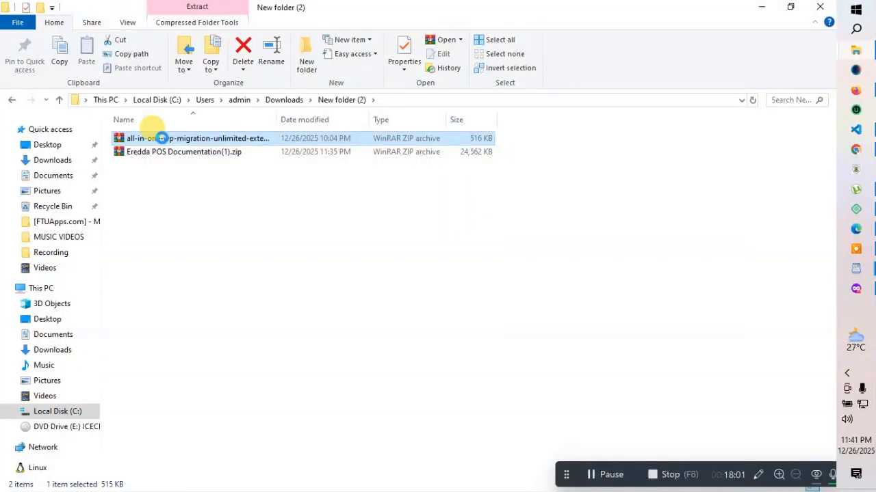
key("Delete")
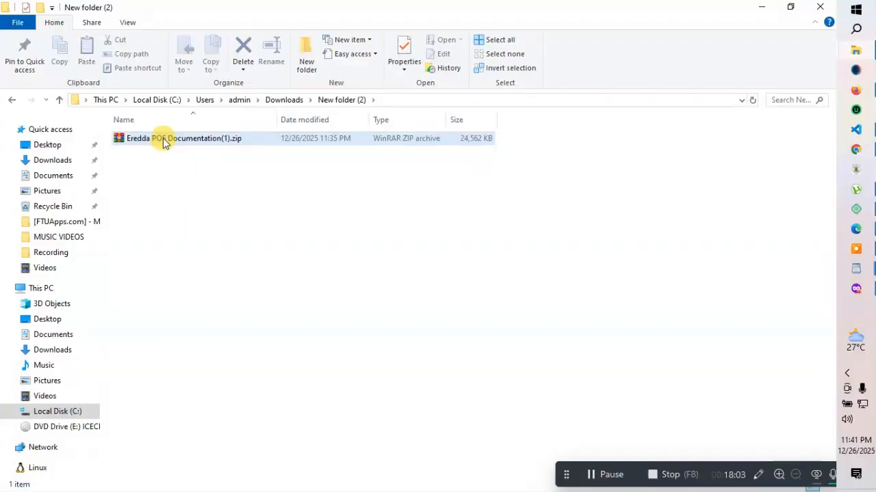
Extract the Eredda POS Documentation zip here and open the extracted folder
left_click(163, 141)
right_click(164, 142)
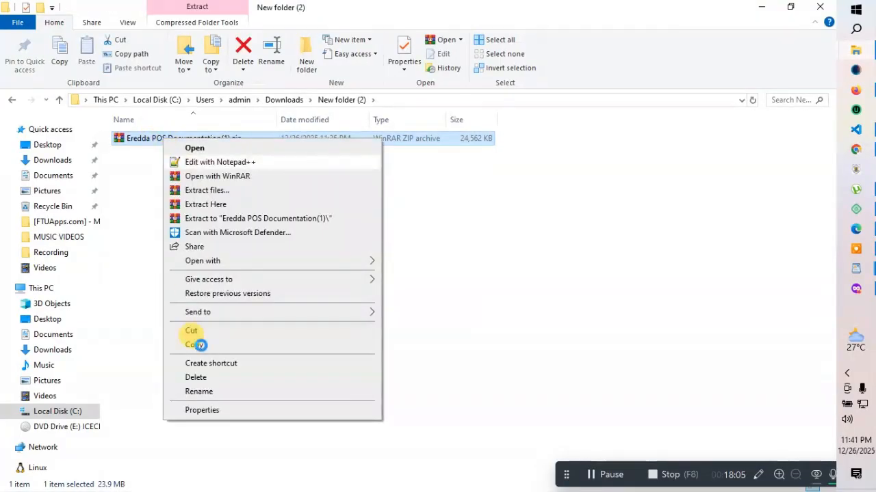
left_click(139, 299)
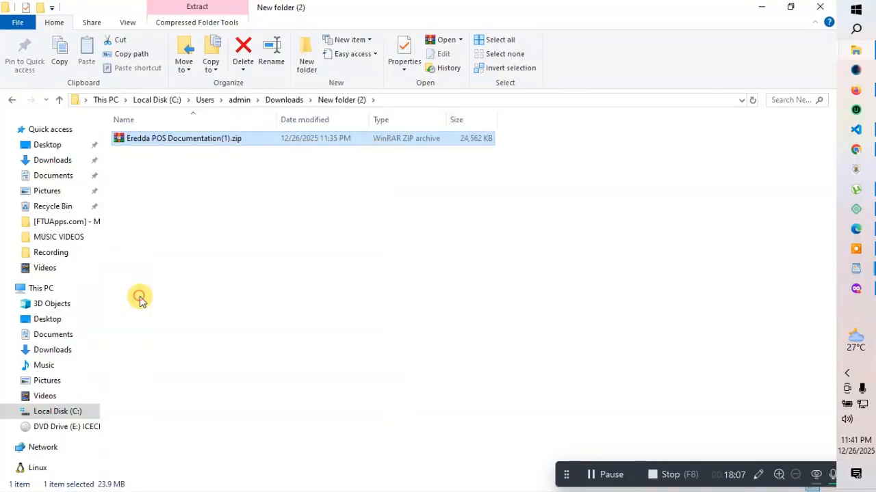
right_click(192, 141)
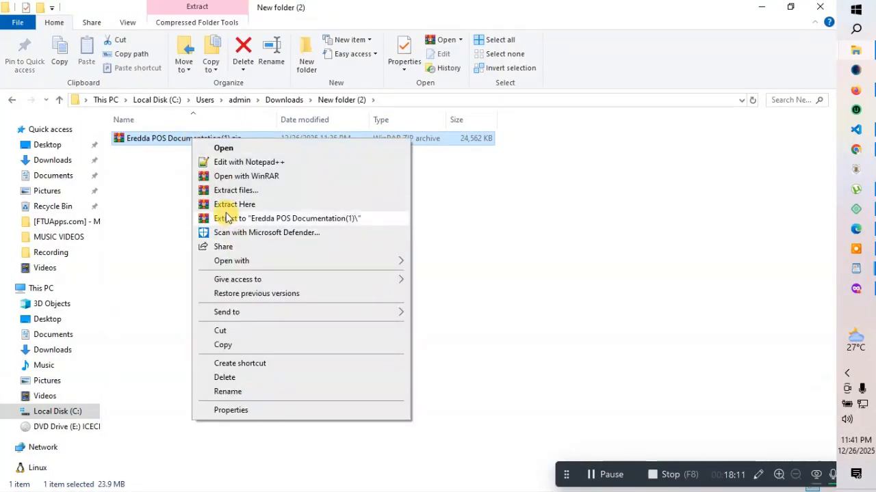
left_click(229, 205)
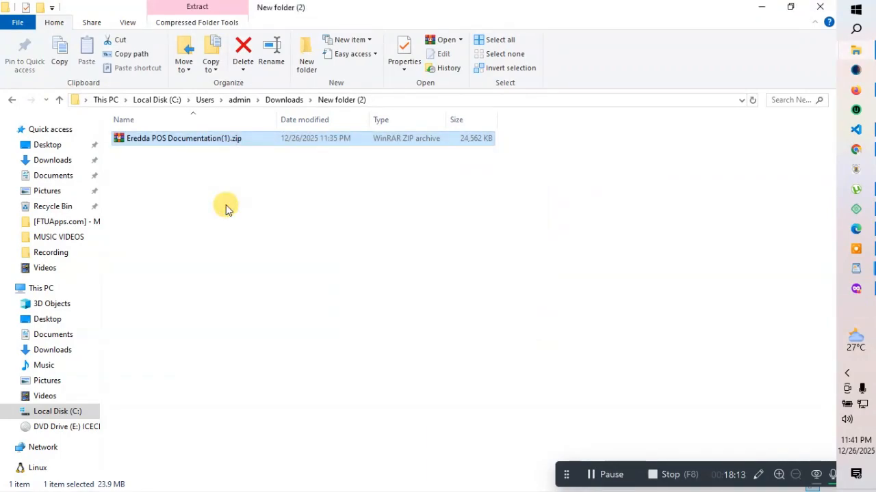
double_click(189, 140)
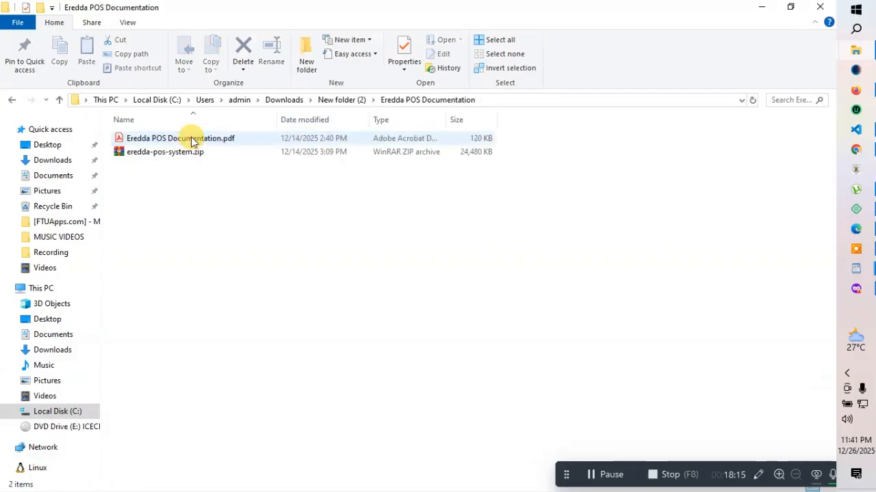
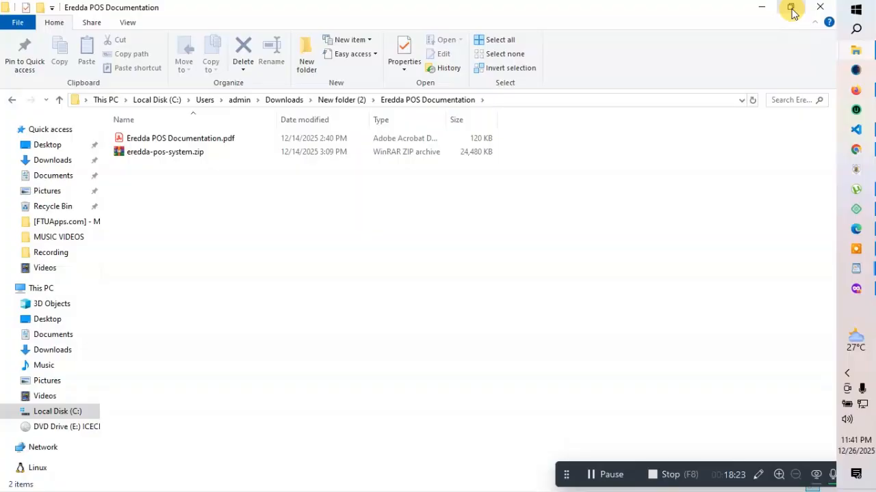
Open demo.eredda.com and permanently delete its index.html file
left_click(857, 91)
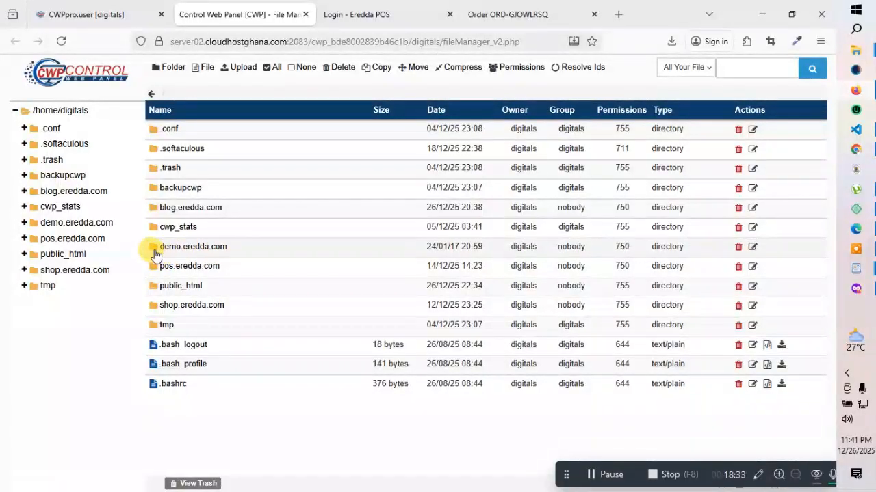
left_click(156, 250)
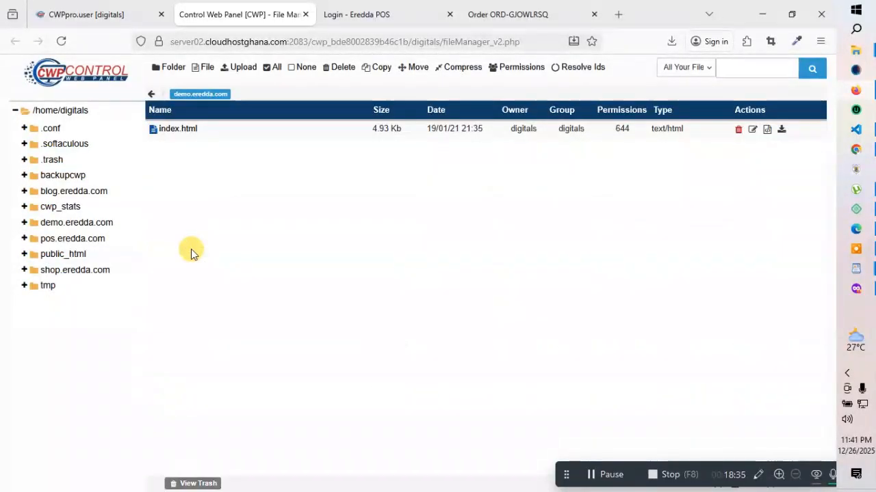
left_click(738, 130)
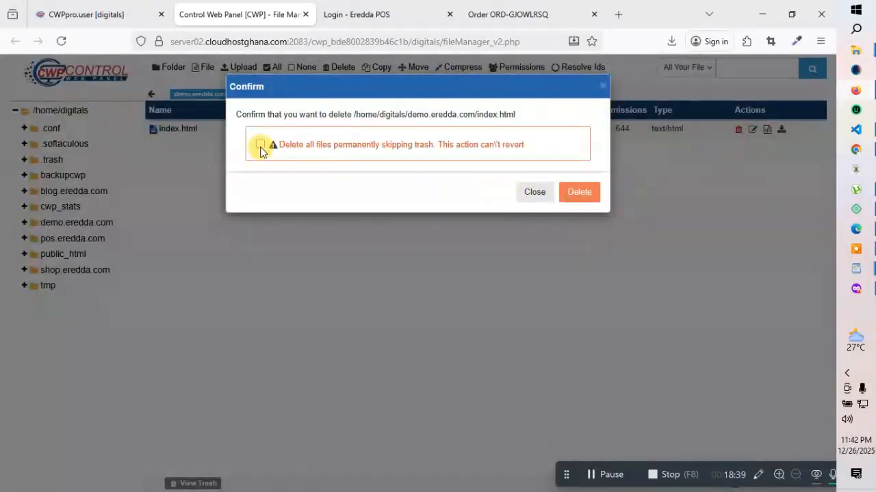
left_click(260, 145)
left_click(580, 193)
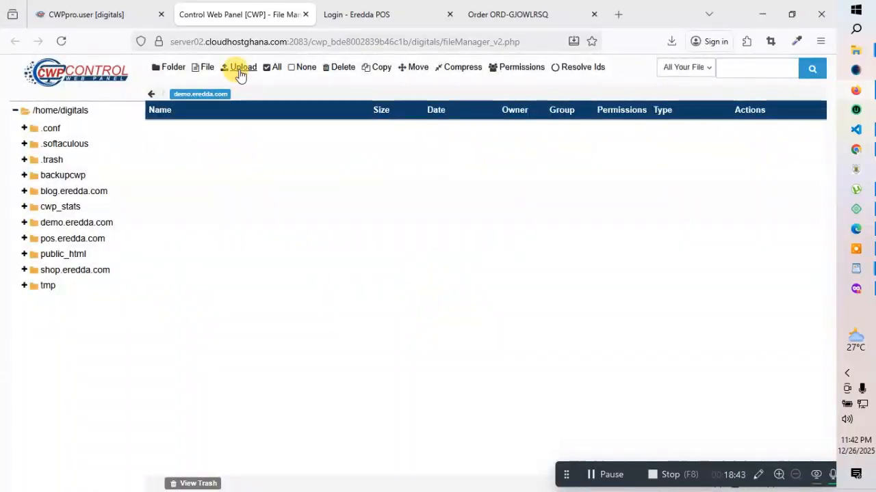
left_click(241, 67)
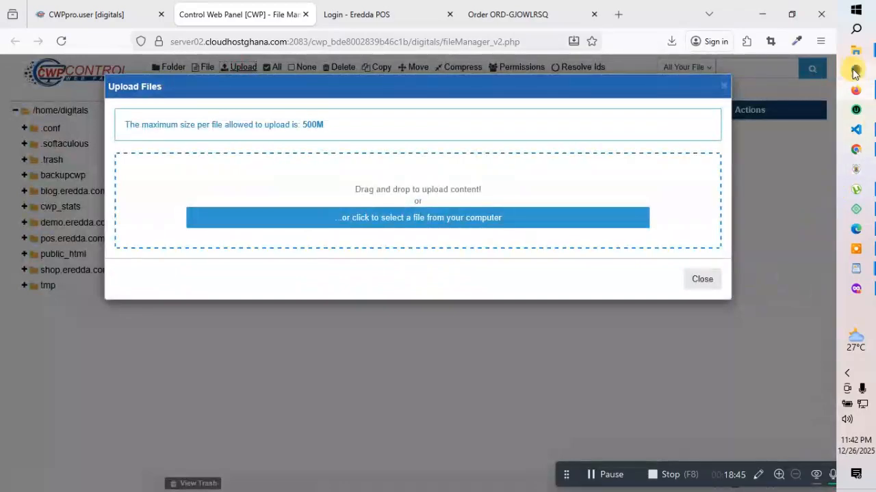
Upload eredda-pos-system.zip from the local Eredda POS Documentation folder into demo.eredda.com
mouse_move(854, 55)
left_click(773, 55)
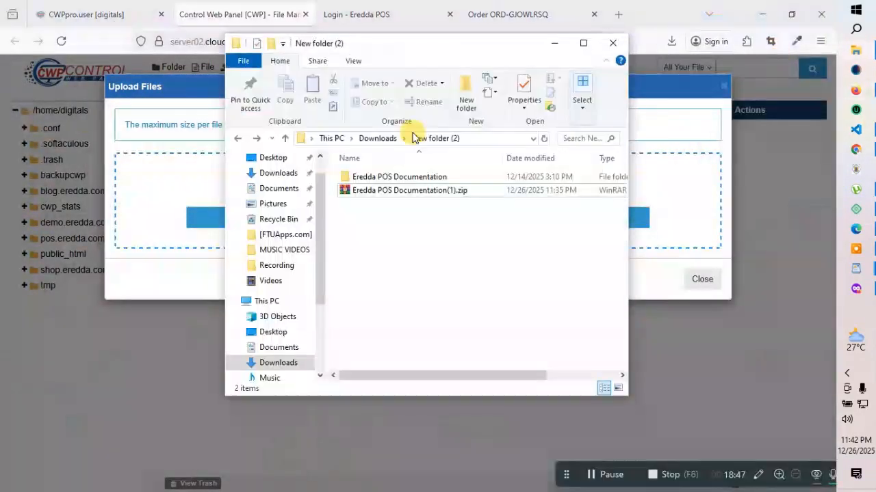
left_click_drag(391, 43, 612, 51)
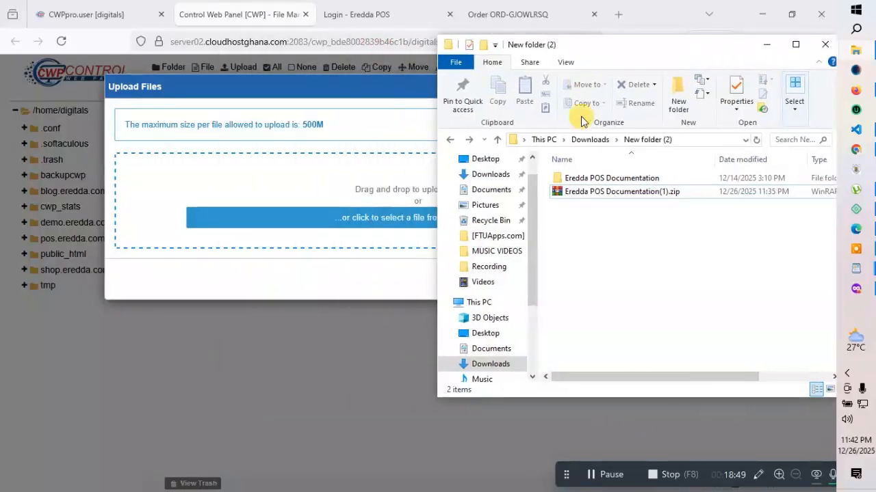
left_click(587, 178)
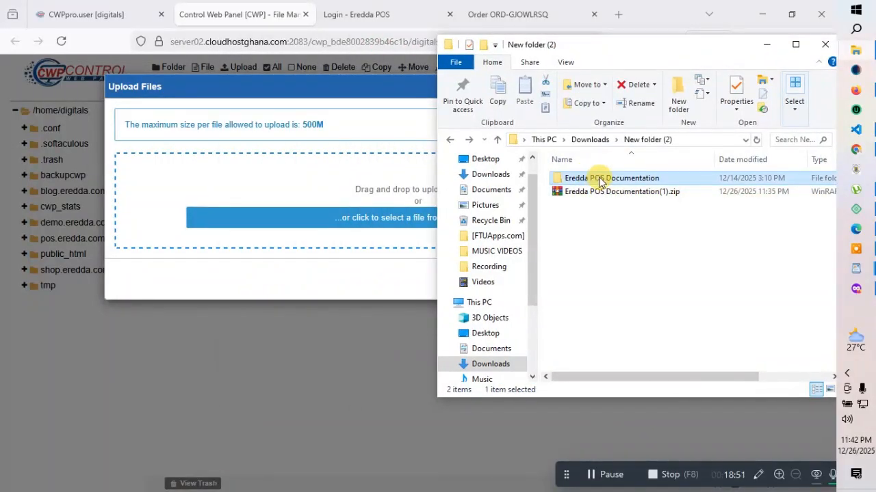
double_click(599, 179)
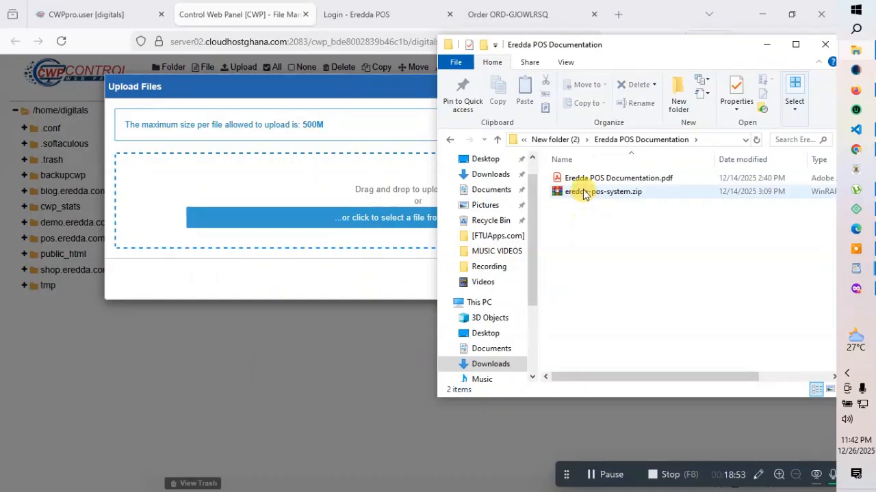
left_click(586, 194)
left_click_drag(589, 196, 309, 219)
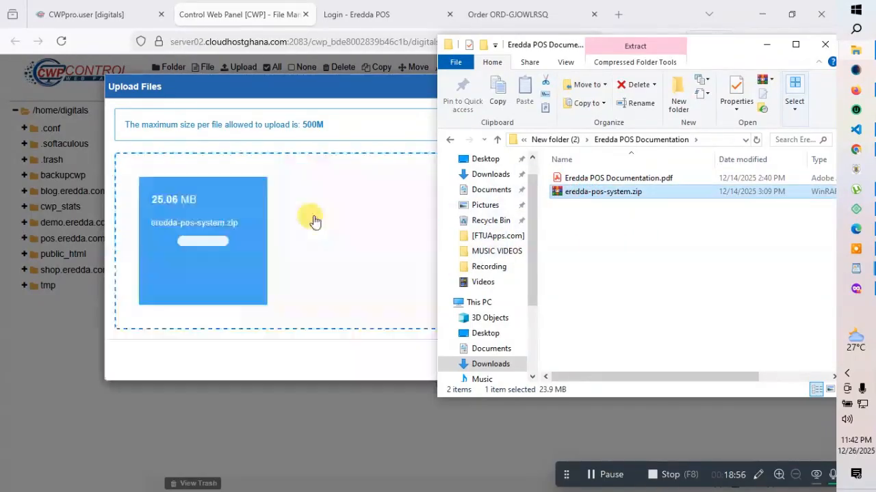
left_click(762, 45)
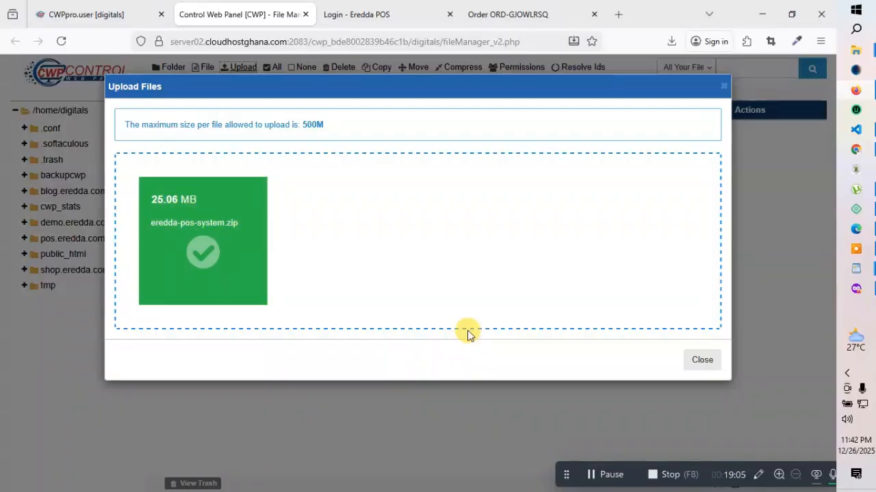
left_click(701, 361)
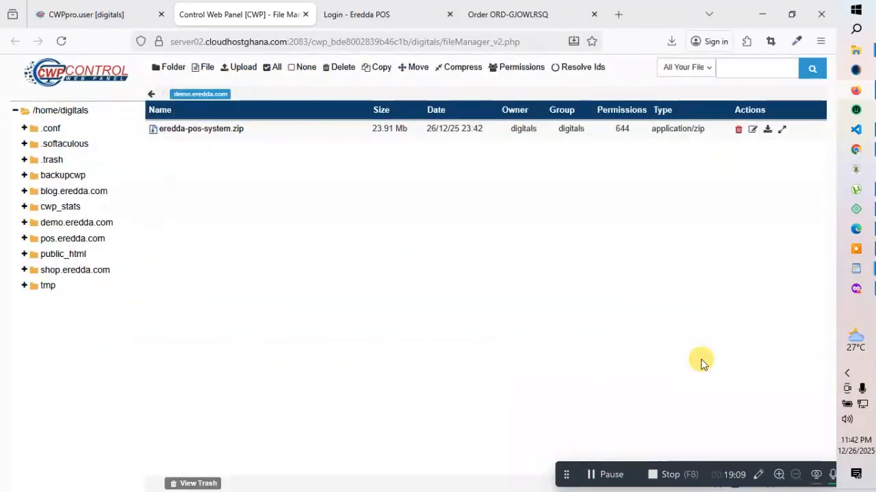
Extract eredda-pos-system.zip on the server, then delete the zip
left_click(783, 130)
left_click(536, 152)
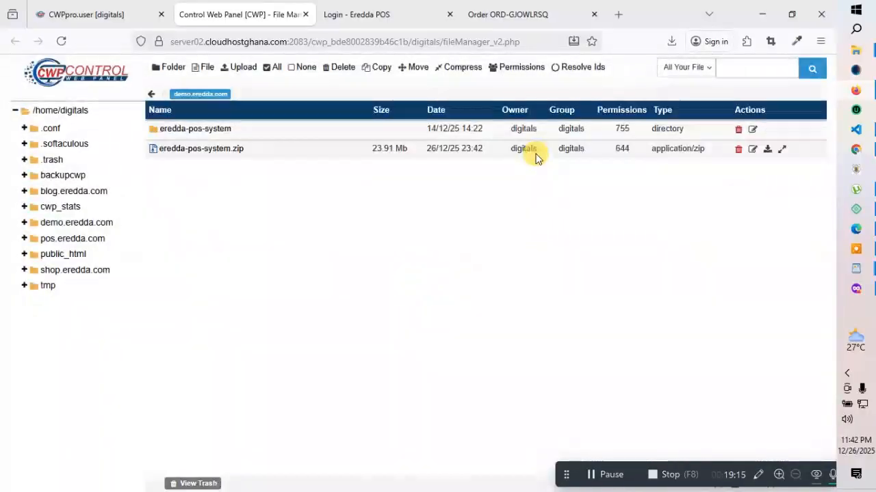
left_click(304, 149)
left_click(738, 149)
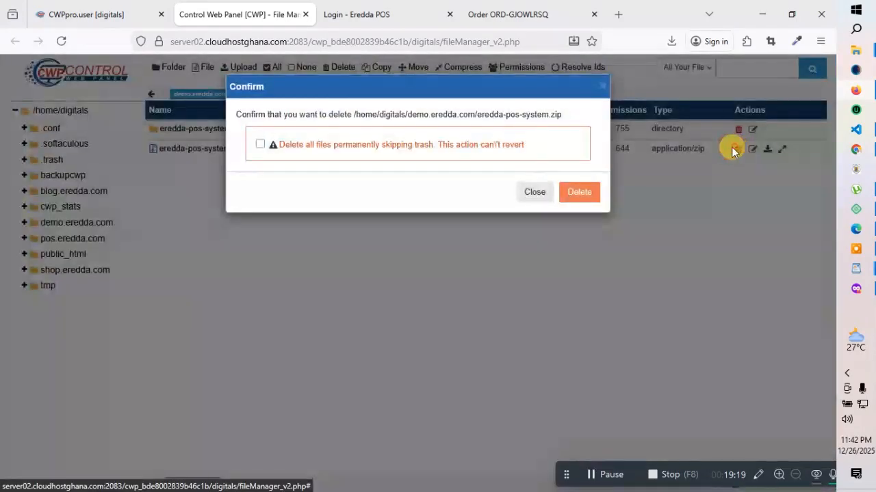
left_click(567, 184)
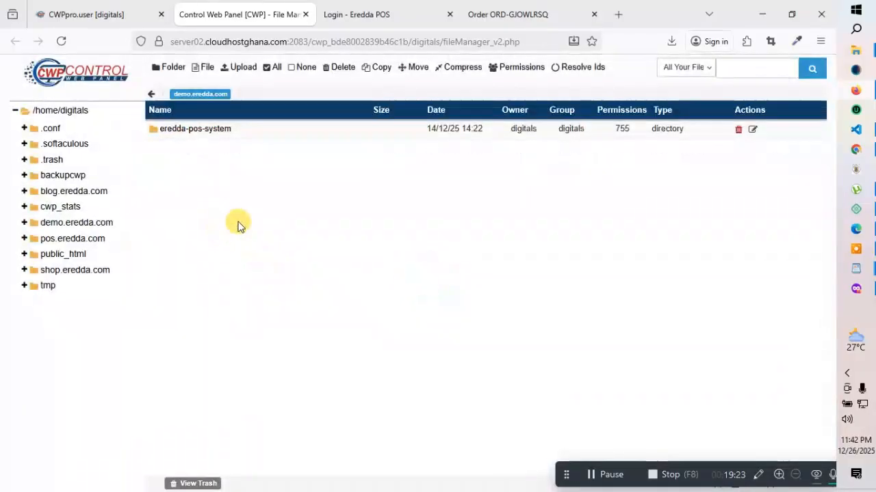
Move every item inside eredda-pos-system up into demo.eredda.com
double_click(152, 131)
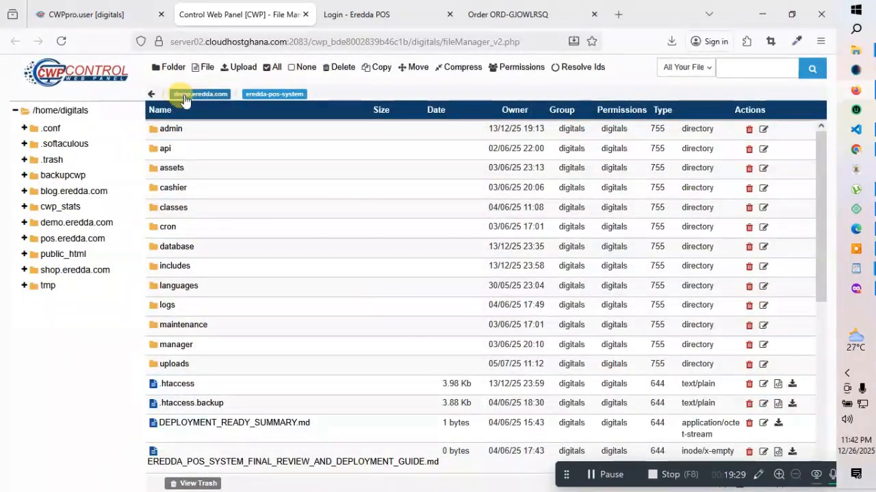
left_click(276, 67)
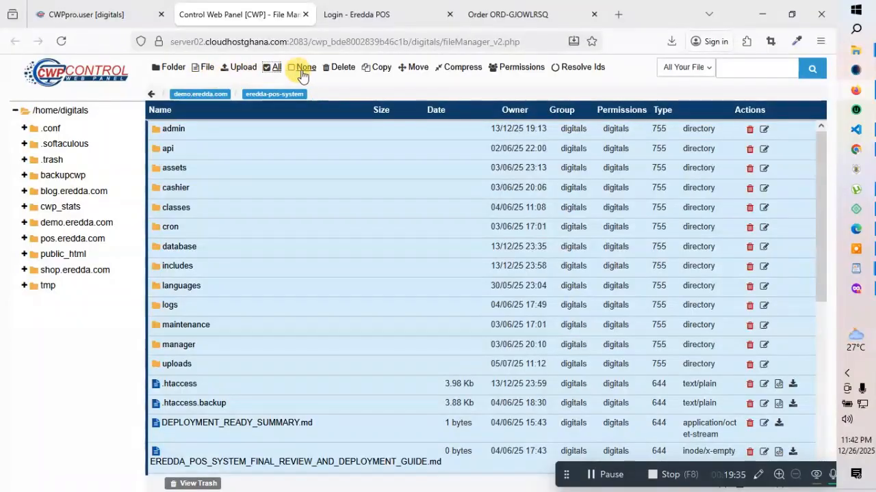
left_click(417, 66)
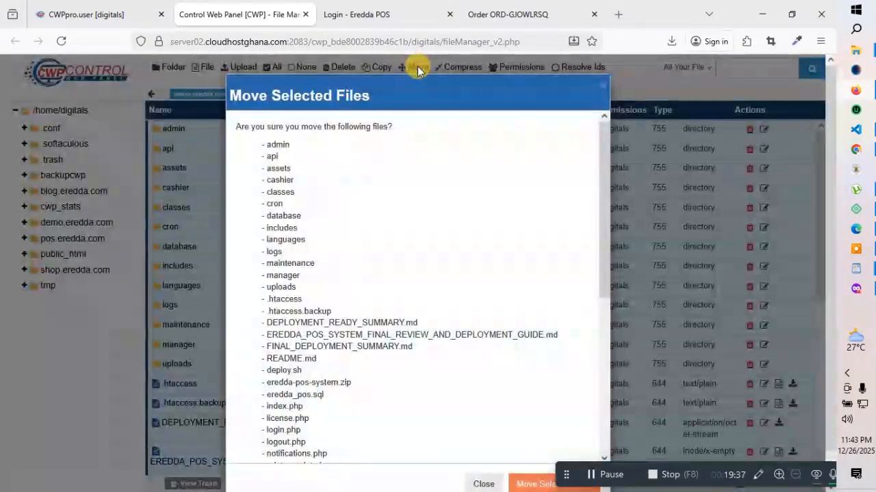
scroll(461, 373, "down", 5)
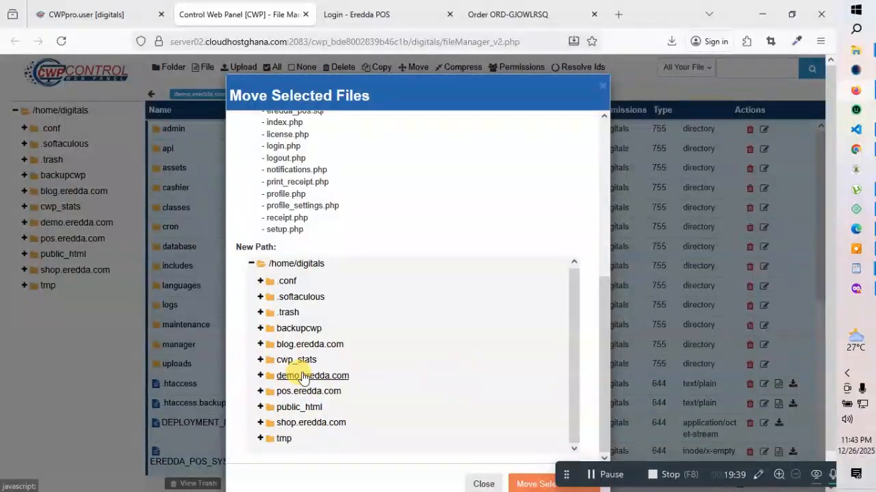
left_click(305, 377)
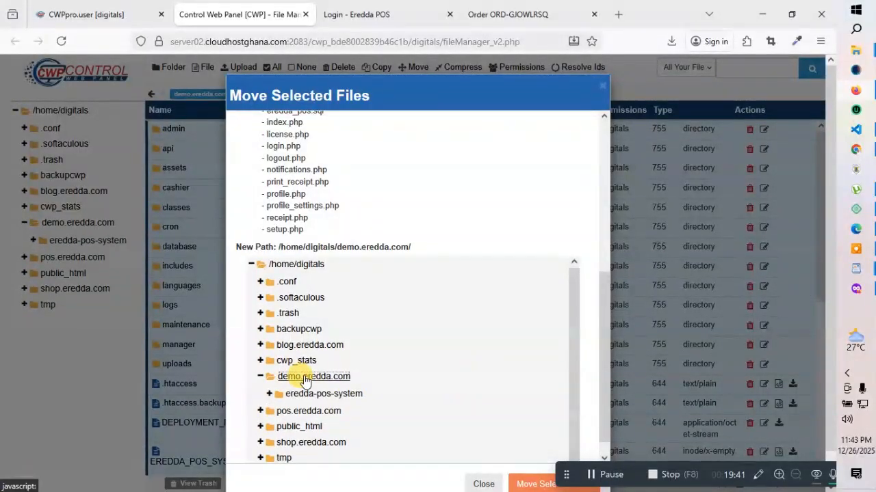
left_click(529, 483)
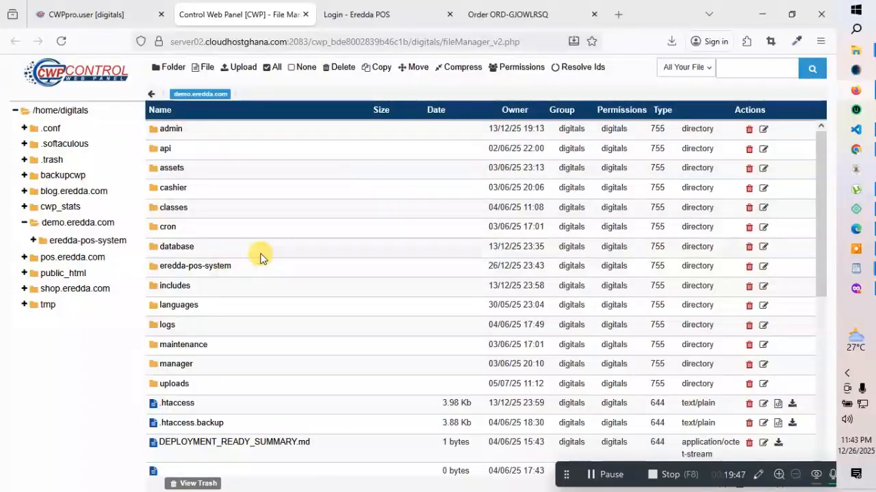
Confirm eredda-pos-system is empty and delete that folder from demo.eredda.com
left_click(156, 266)
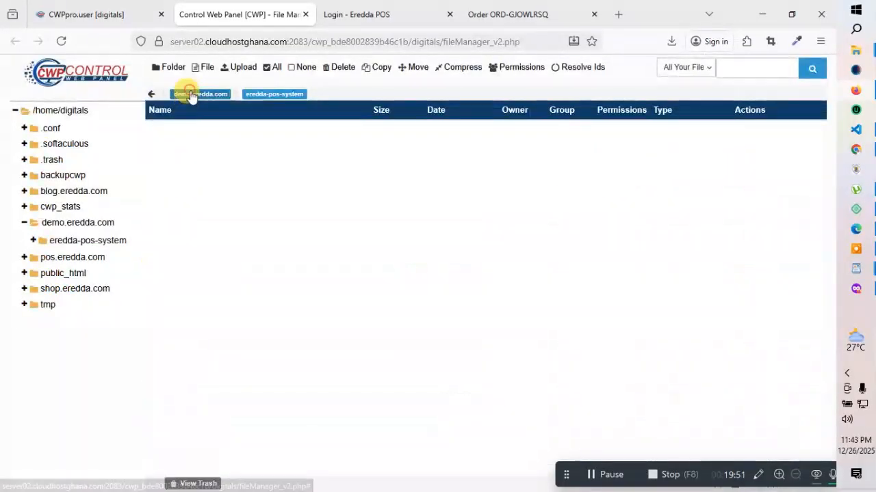
left_click(189, 93)
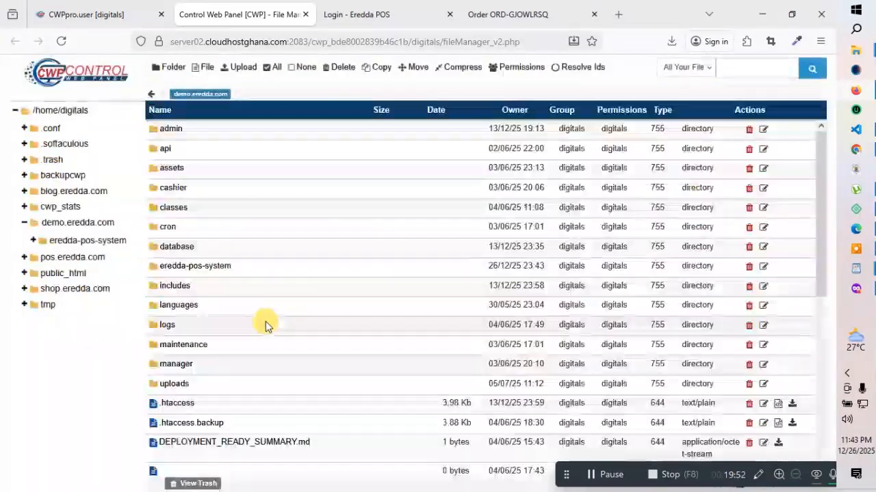
left_click(254, 269)
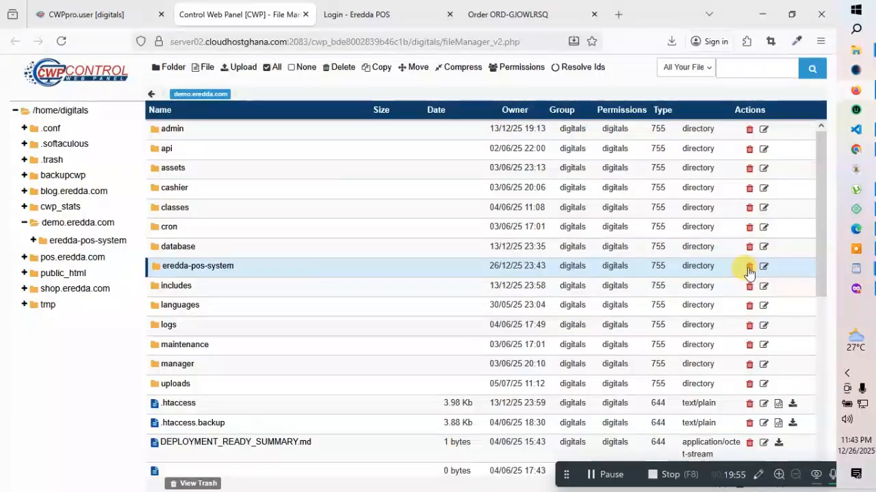
left_click(748, 266)
Permanently delete the eredda-pos-system folder and review the POS files in demo.eredda.com
left_click(258, 144)
left_click(575, 192)
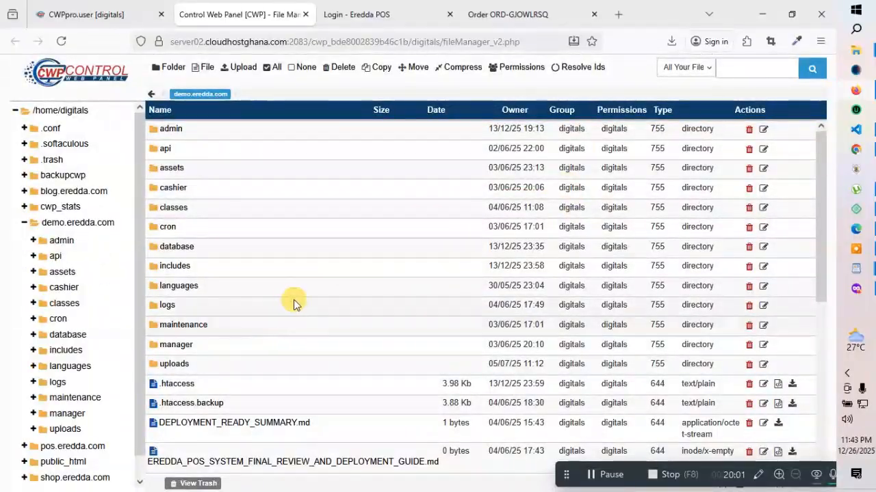
scroll(287, 313, "down", 5)
scroll(294, 315, "up", 5)
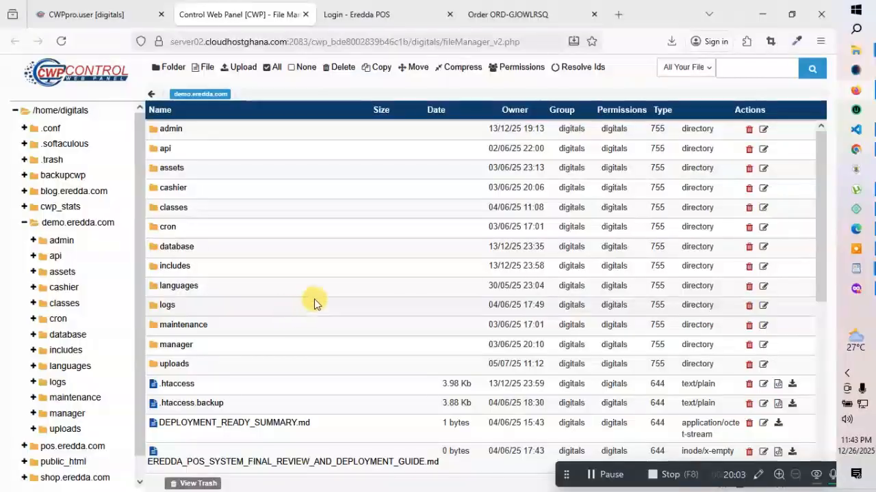
scroll(326, 296, "down", 3)
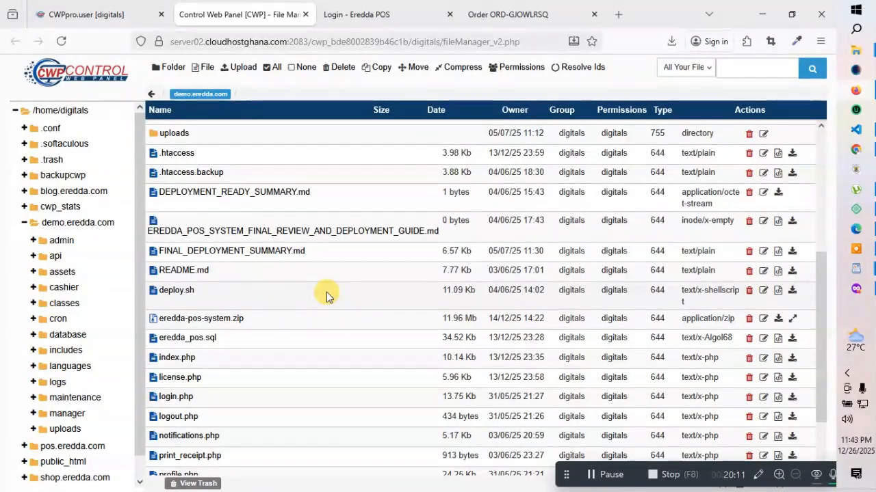
Bring up the local Eredda POS Documentation folder window
scroll(326, 295, "down", 1)
scroll(326, 292, "down", 1)
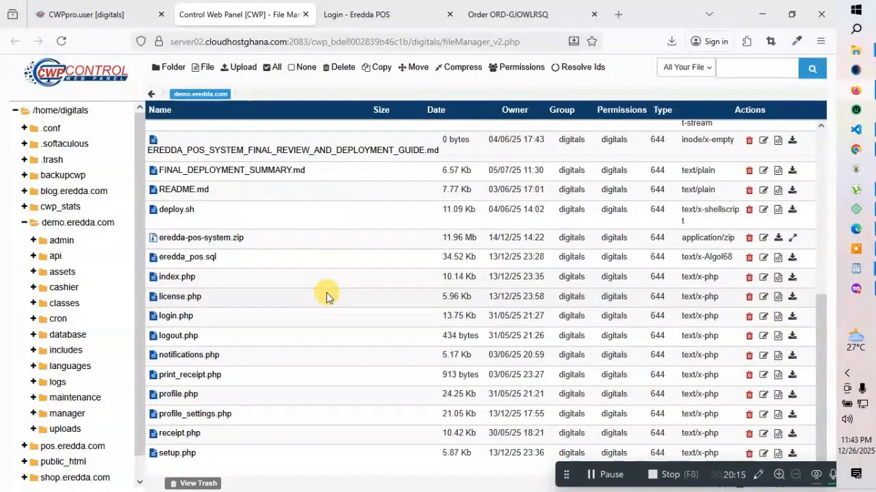
scroll(327, 293, "up", 5)
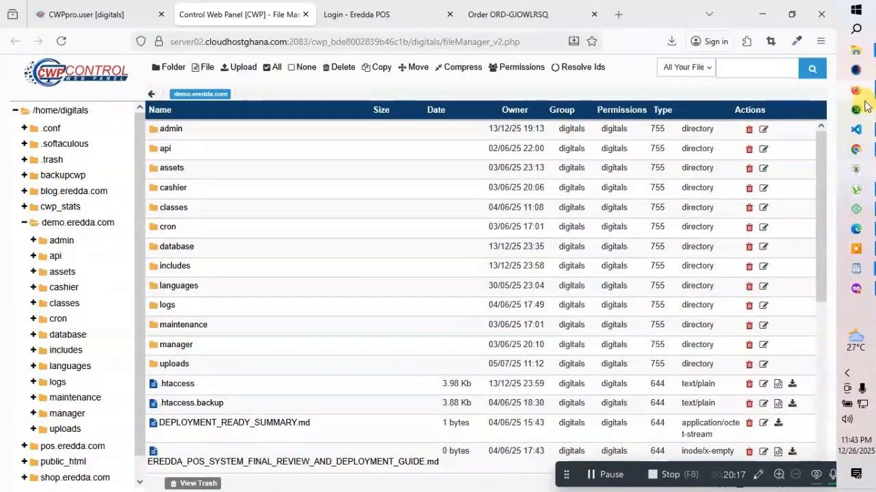
mouse_move(862, 52)
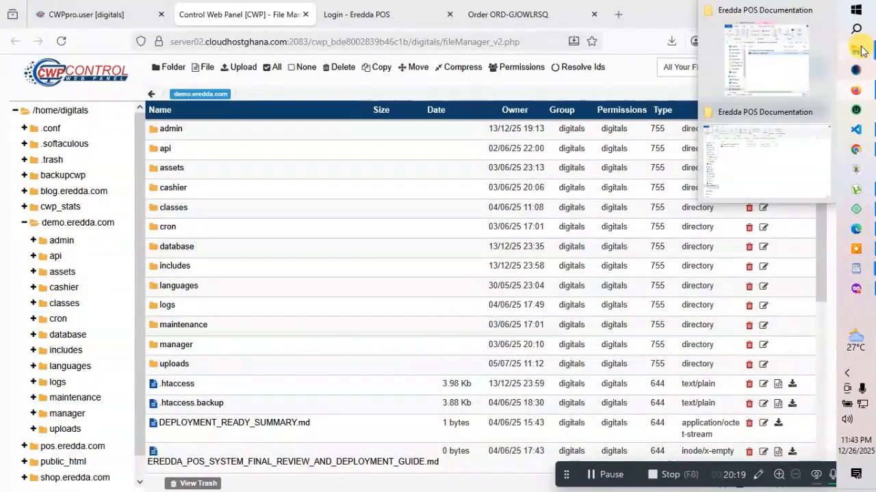
left_click(734, 74)
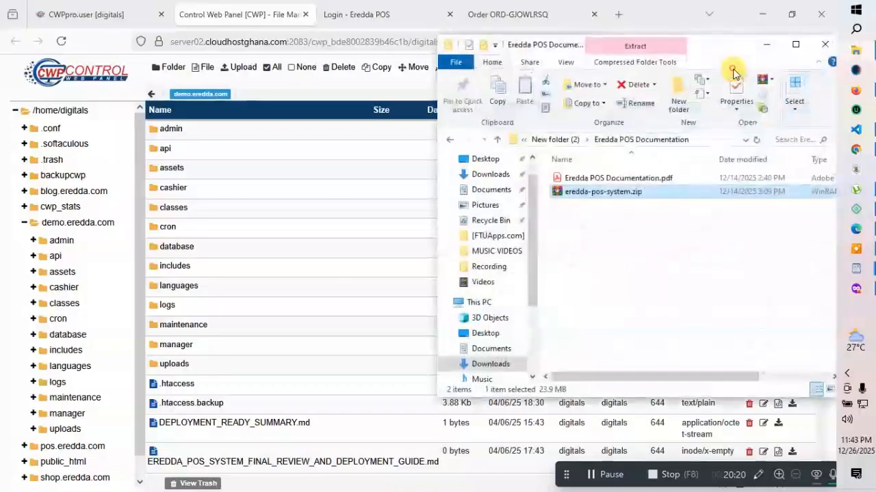
Open Eredda POS Documentation.pdf and scroll down to the Deployment Notes
double_click(608, 179)
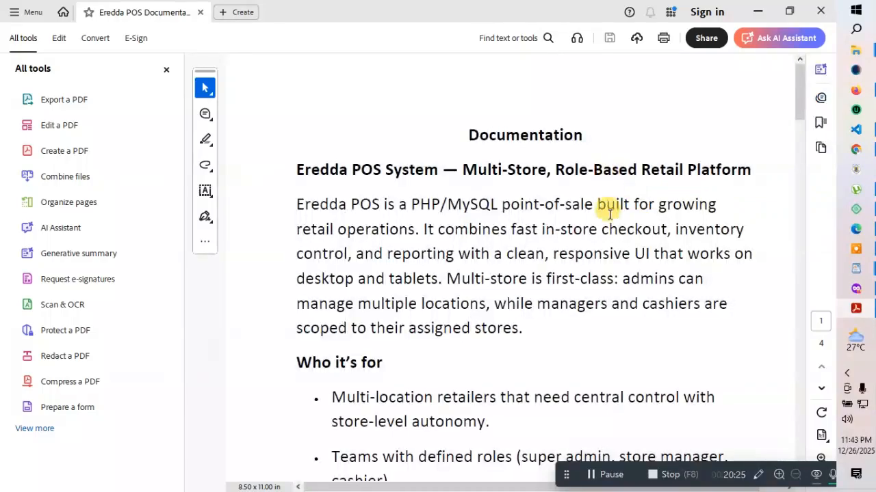
scroll(439, 269, "down", 3)
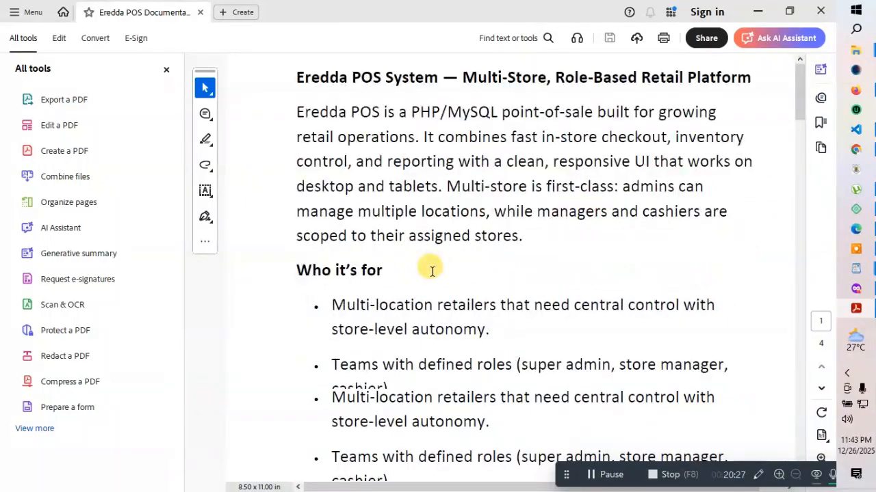
scroll(432, 270, "down", 11)
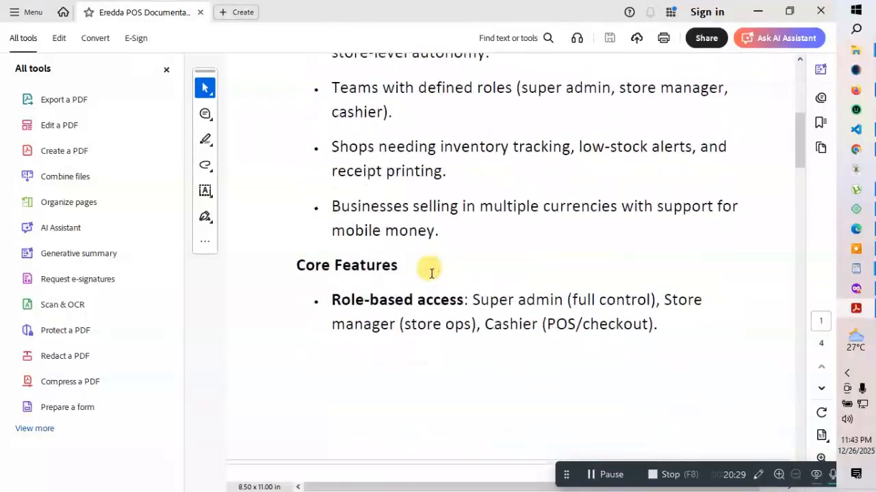
scroll(432, 272, "down", 16)
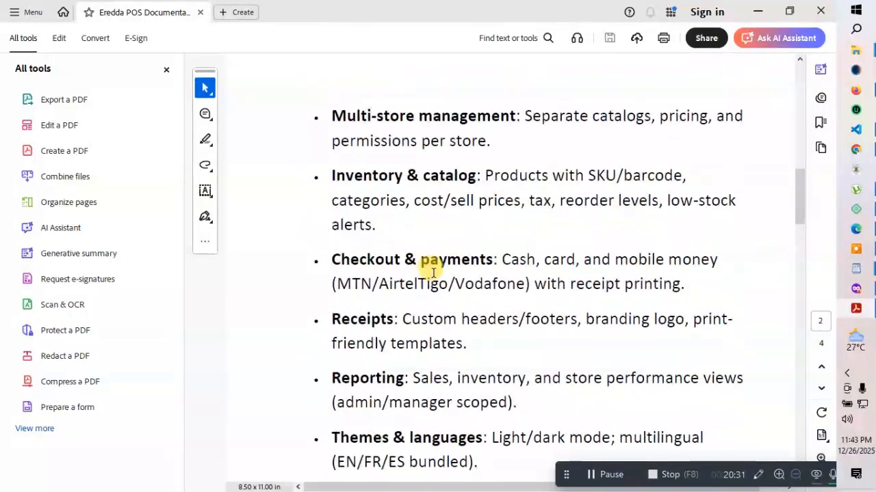
scroll(433, 274, "down", 11)
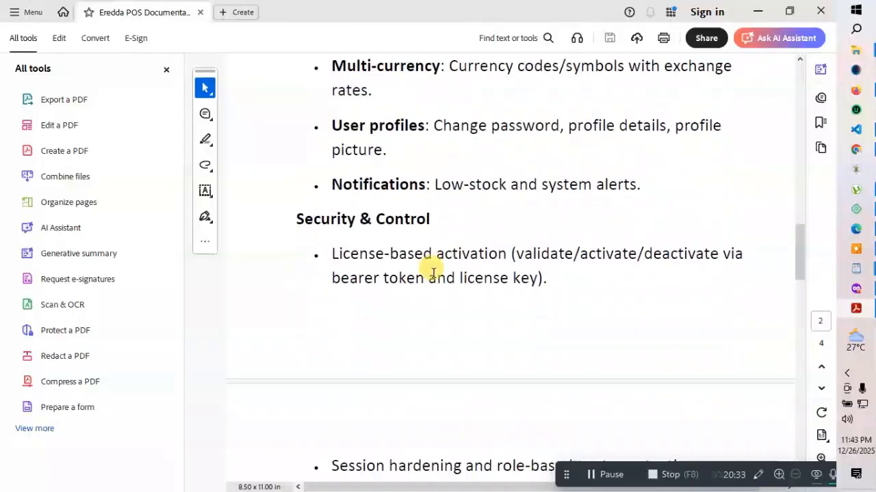
scroll(433, 272, "down", 12)
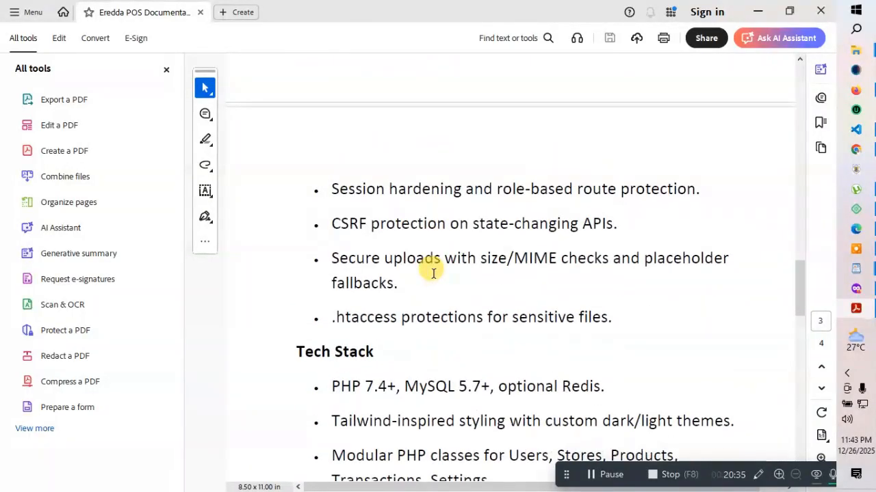
scroll(431, 270, "down", 7)
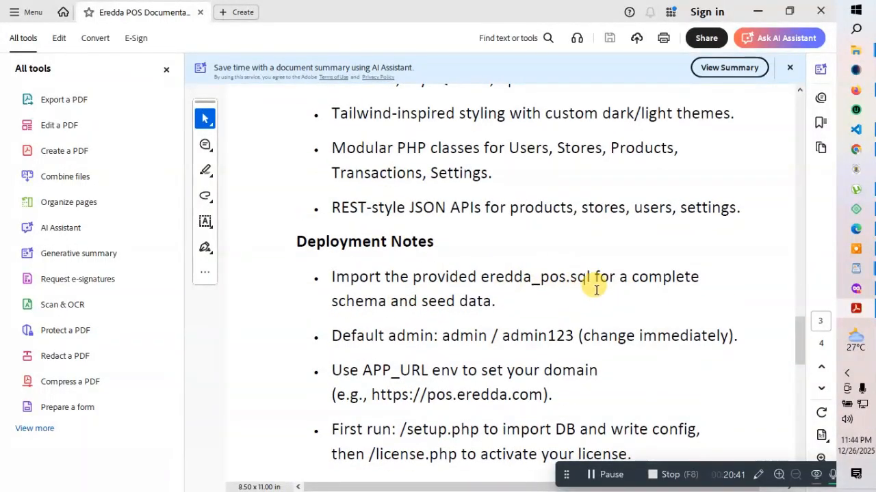
scroll(520, 294, "down", 1)
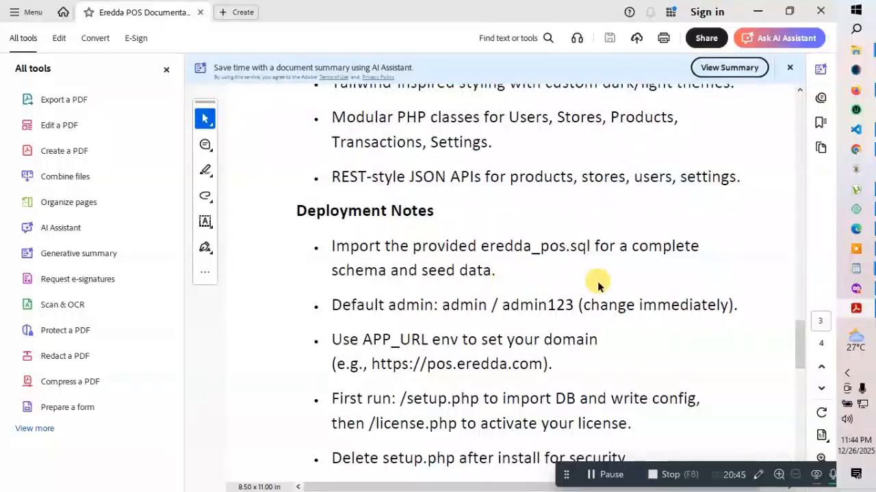
scroll(597, 282, "down", 1)
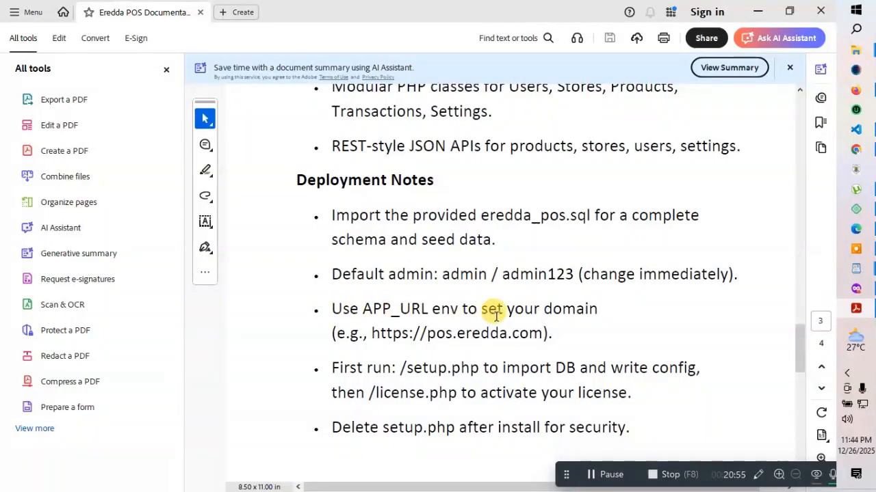
scroll(430, 346, "down", 1)
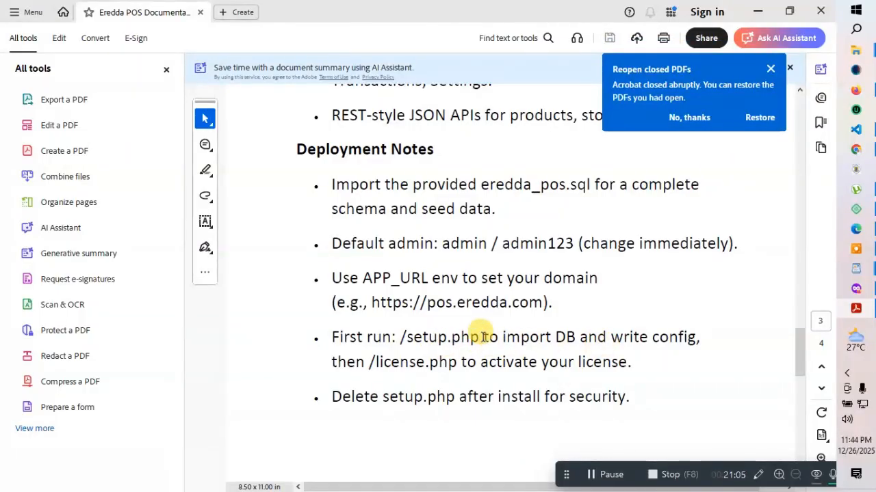
Select the /setup.php first-run path in the notes, then minimize Acrobat
left_click_drag(483, 337, 401, 338)
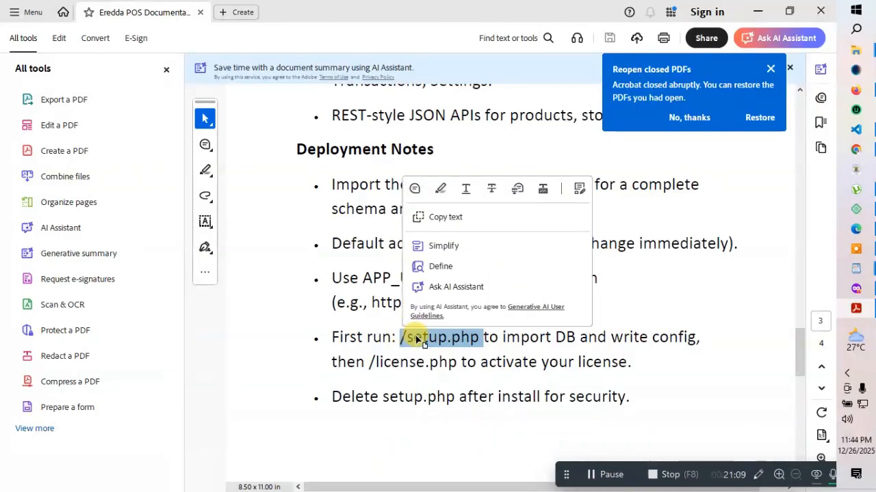
right_click(421, 338)
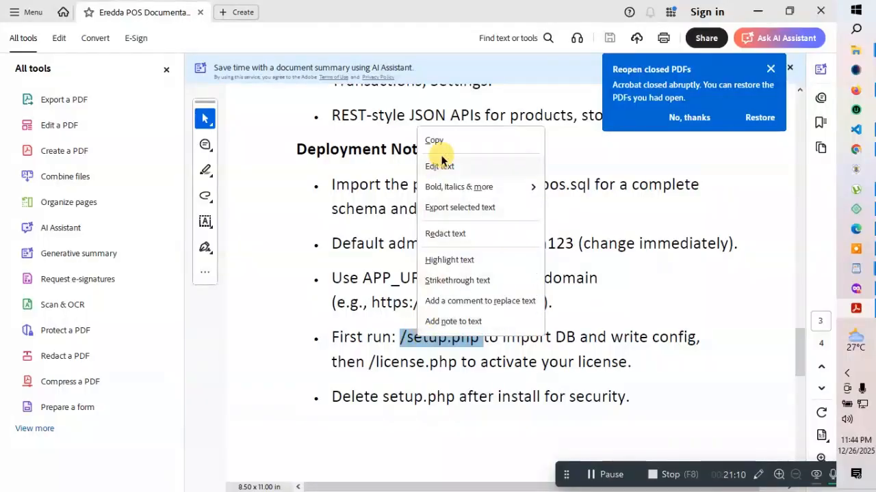
left_click(408, 363)
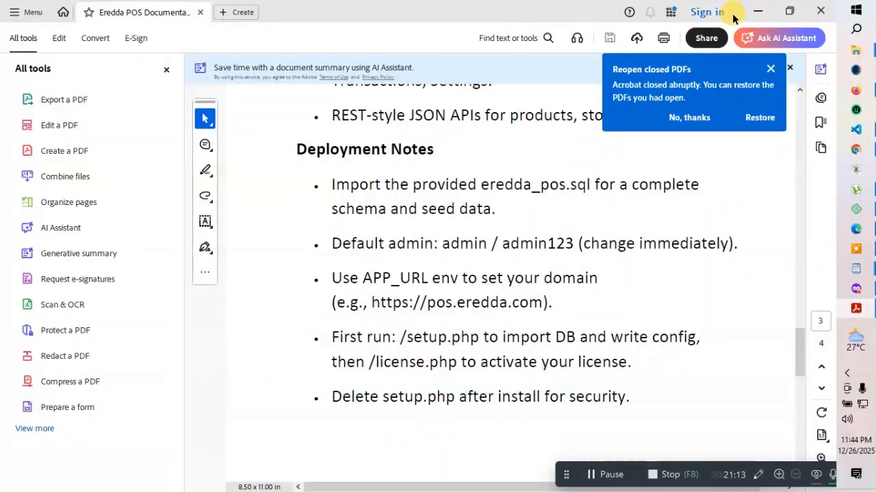
left_click(755, 11)
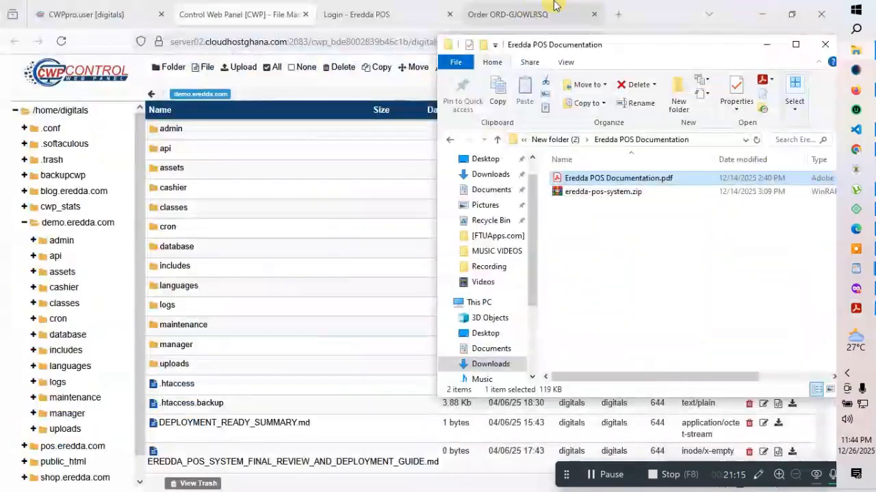
Load demo.eredda.com/setup.php in a new Firefox tab
left_click(619, 14)
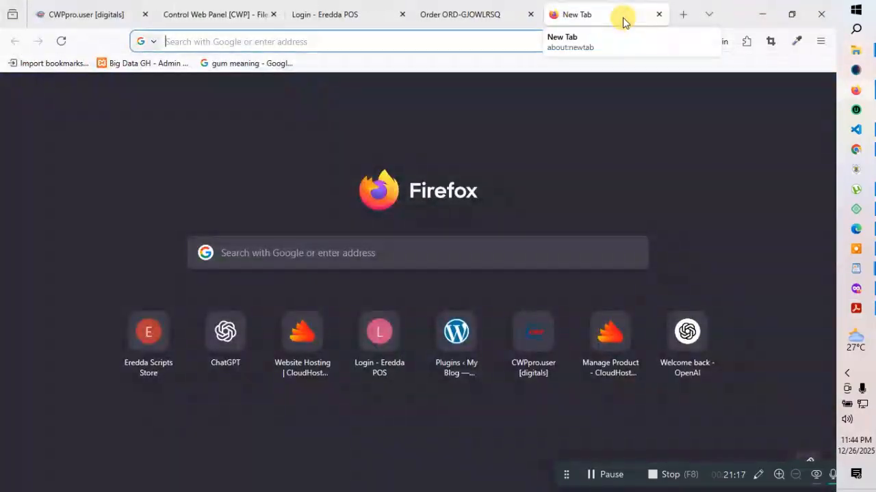
type("demo")
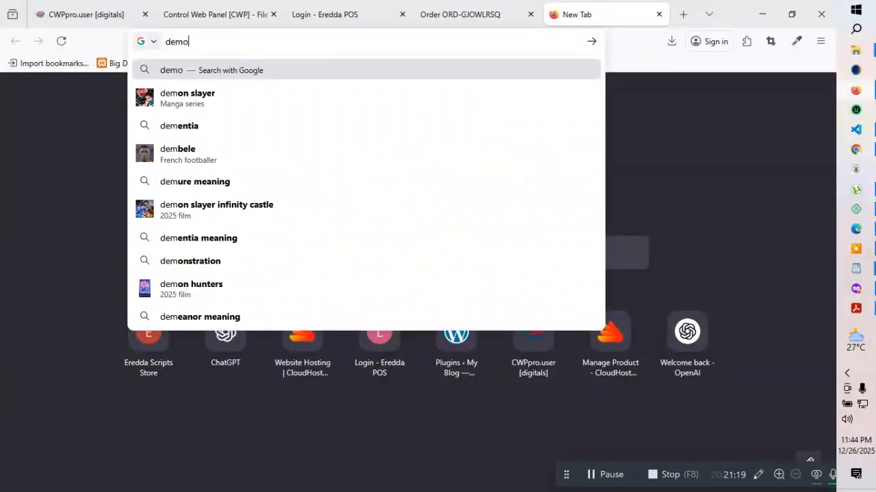
type(".ere")
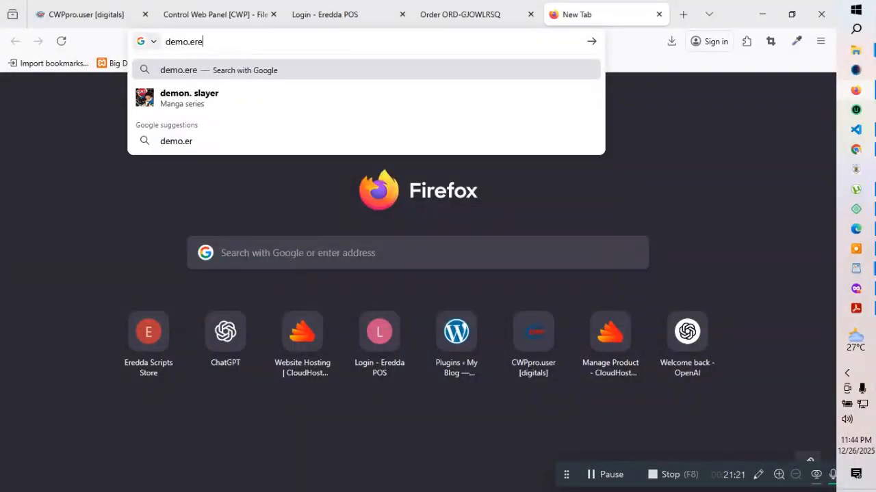
type("dda")
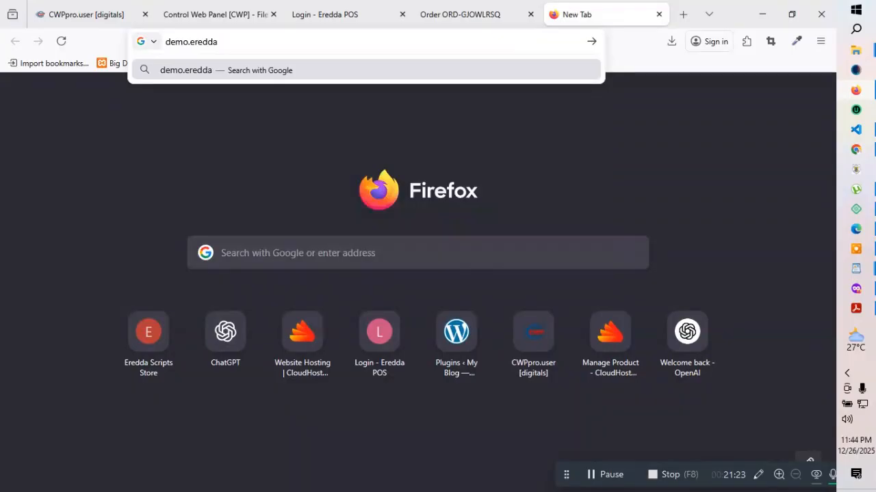
type(".com")
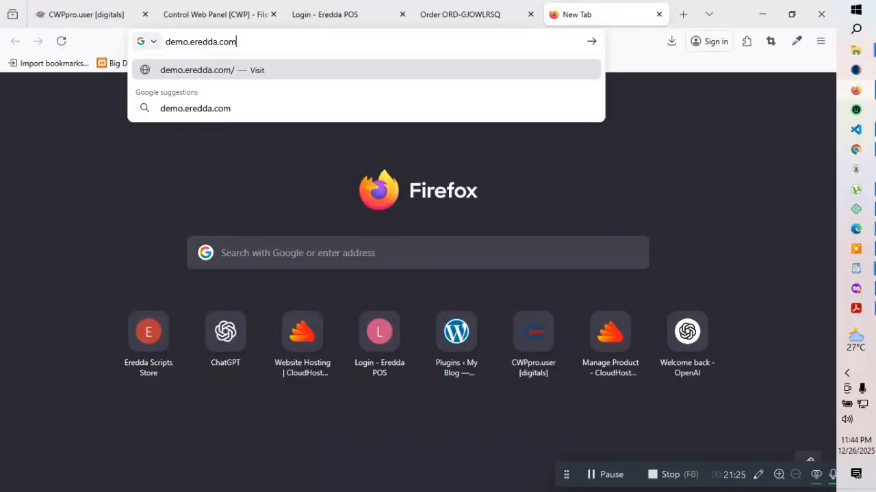
type("/setup.php")
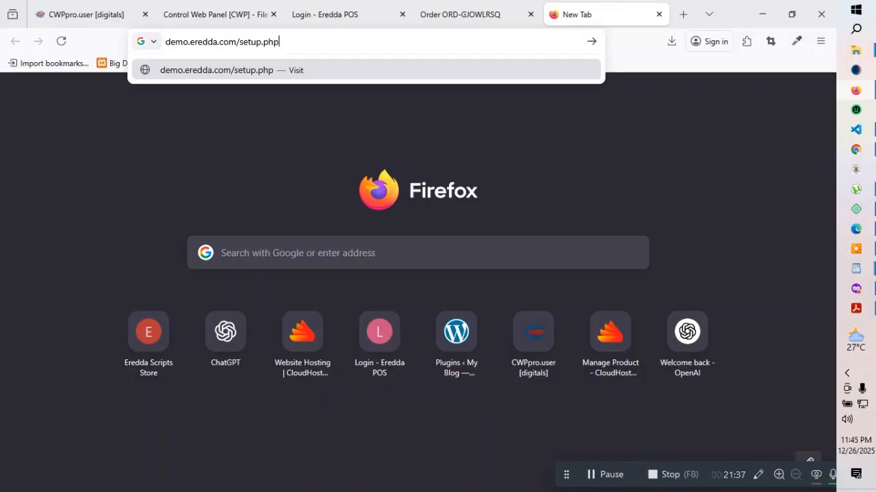
key("Return")
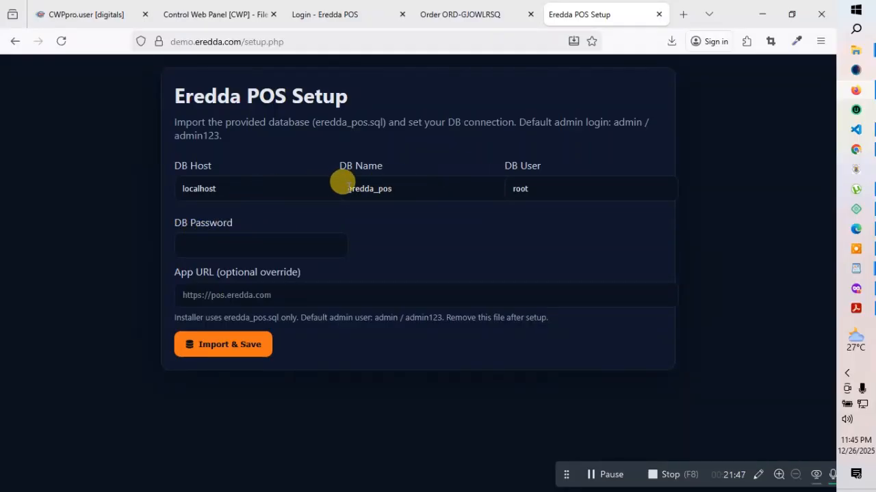
Copy the database password from the WordPad notes into the DB Password field
left_click(422, 185)
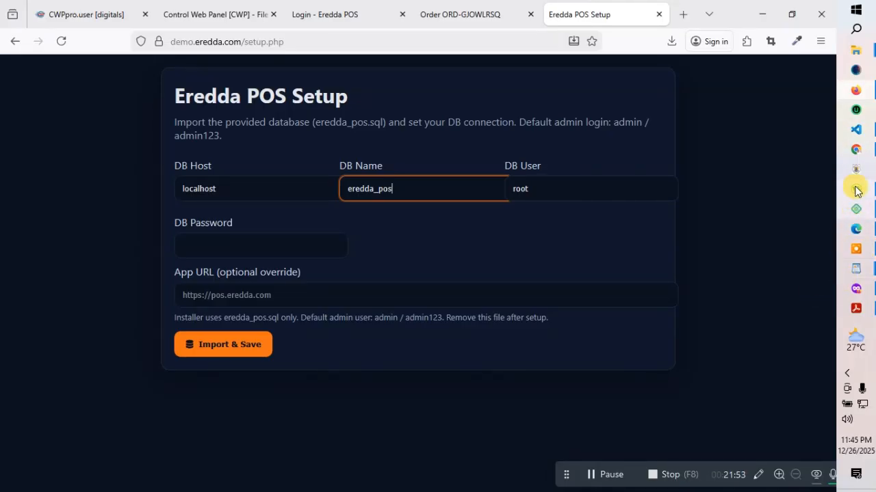
left_click(856, 268)
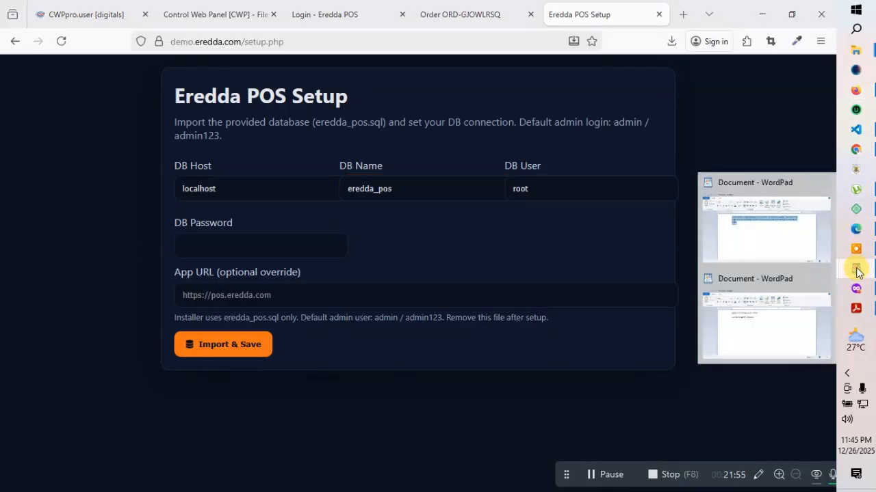
left_click(793, 303)
left_click_drag(332, 176, 194, 176)
right_click(223, 180)
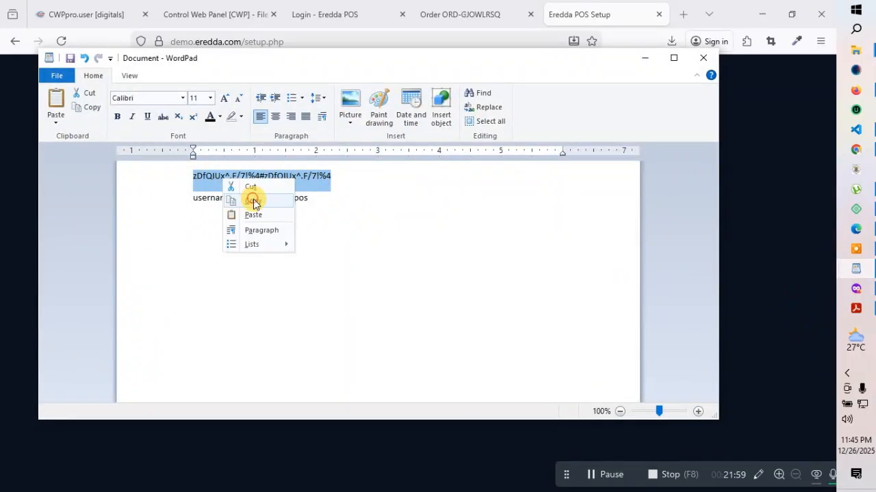
left_click(253, 203)
left_click(644, 58)
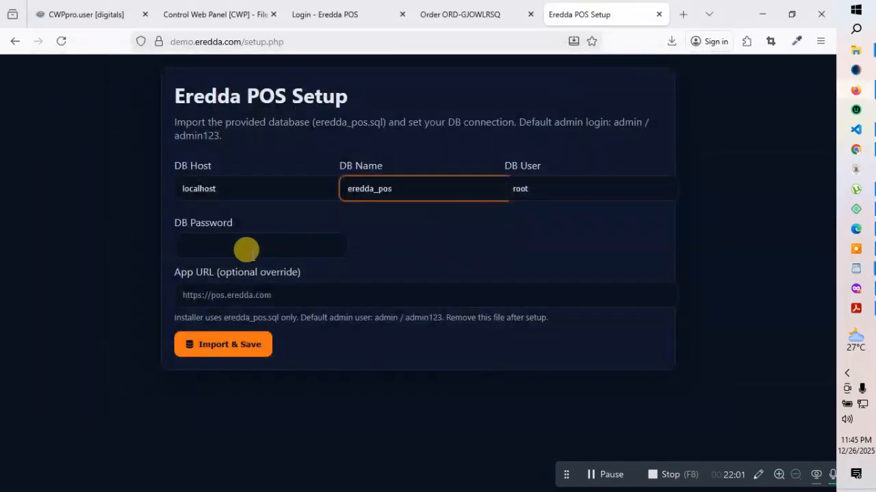
left_click(236, 246)
key("ctrl+v")
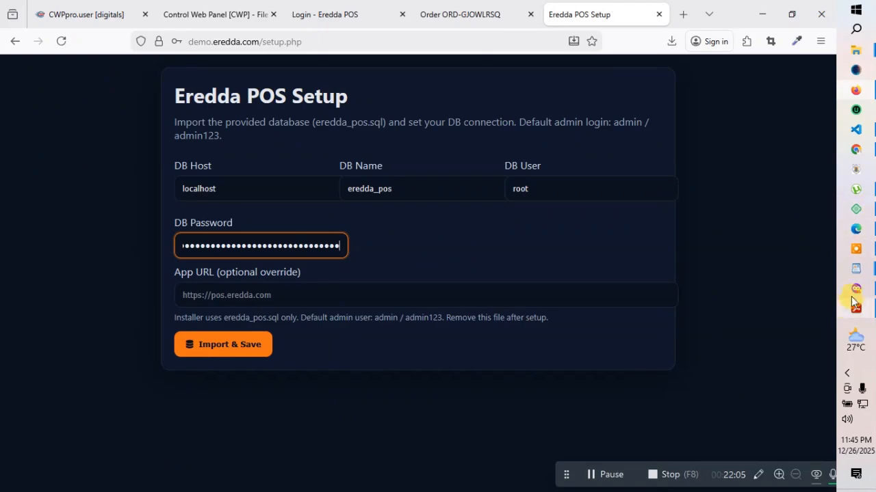
Replace DB Name 'eredda_pos' and DB User 'root' with the hosting database username from the notes
mouse_move(860, 276)
left_click(739, 317)
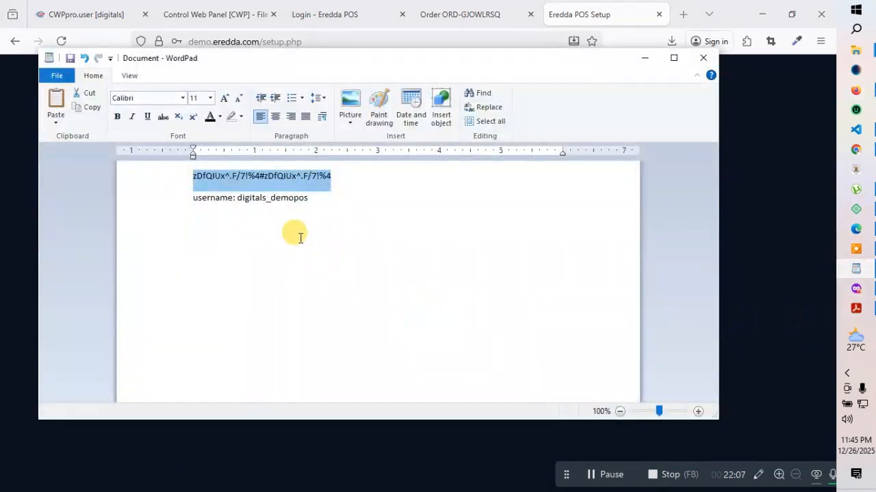
left_click_drag(310, 198, 267, 204)
right_click(267, 204)
left_click(293, 220)
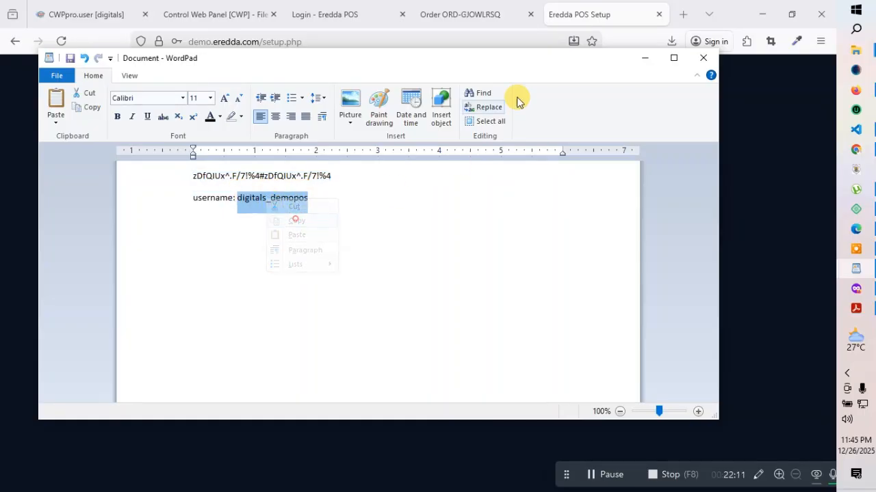
left_click(644, 58)
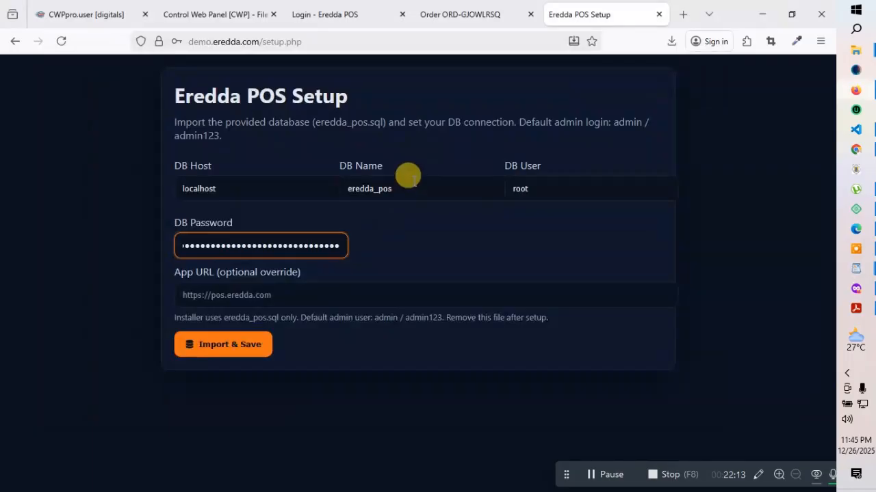
left_click_drag(411, 180, 330, 181)
key("BackSpace")
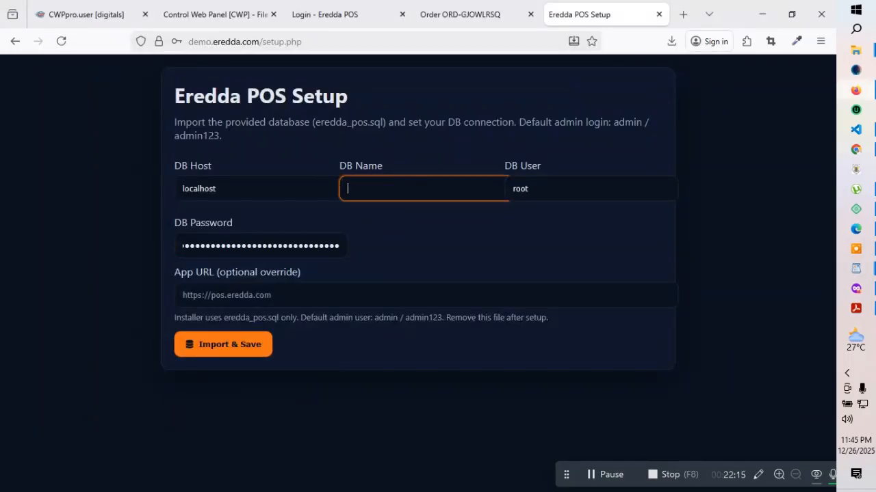
key("ctrl+v")
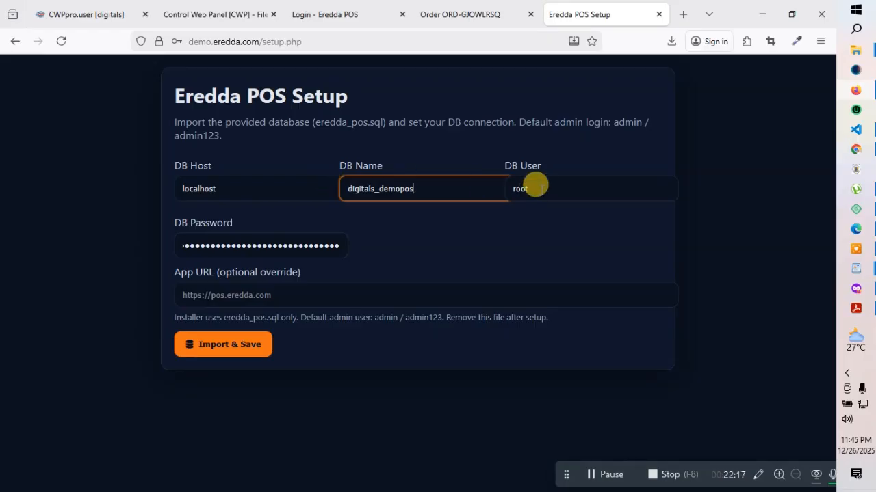
left_click_drag(537, 186, 475, 187)
key("BackSpace")
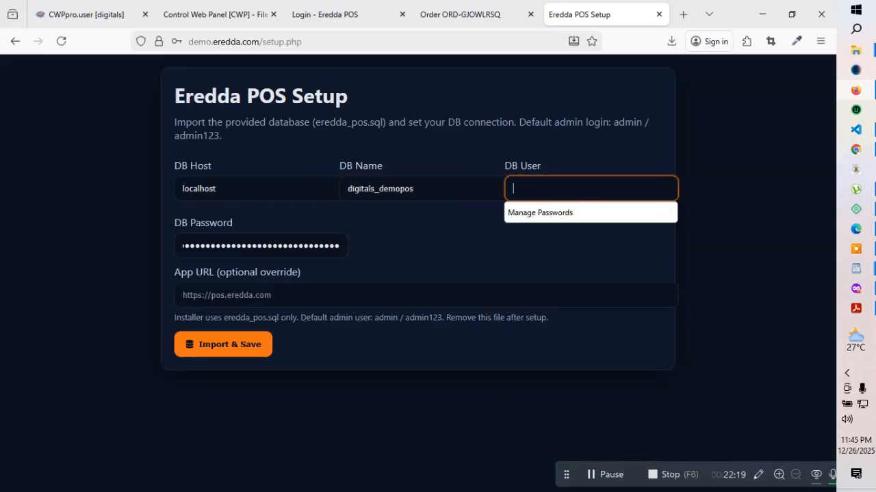
key("ctrl+v")
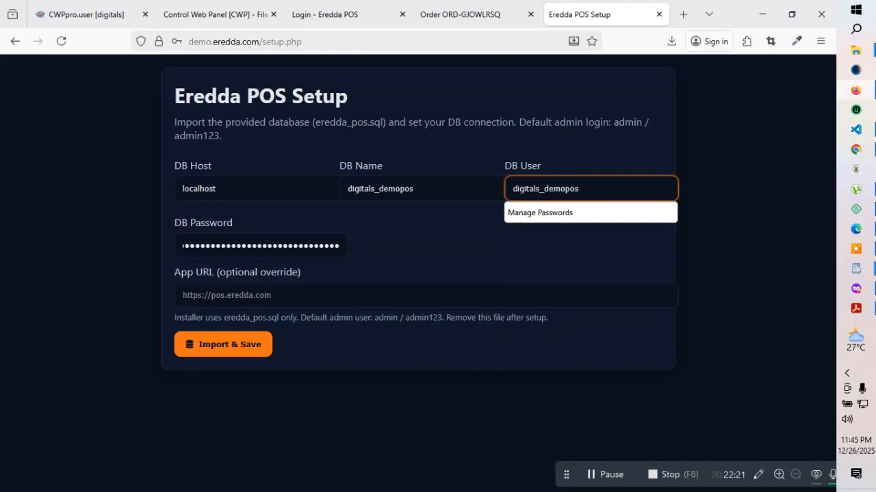
left_click(486, 227)
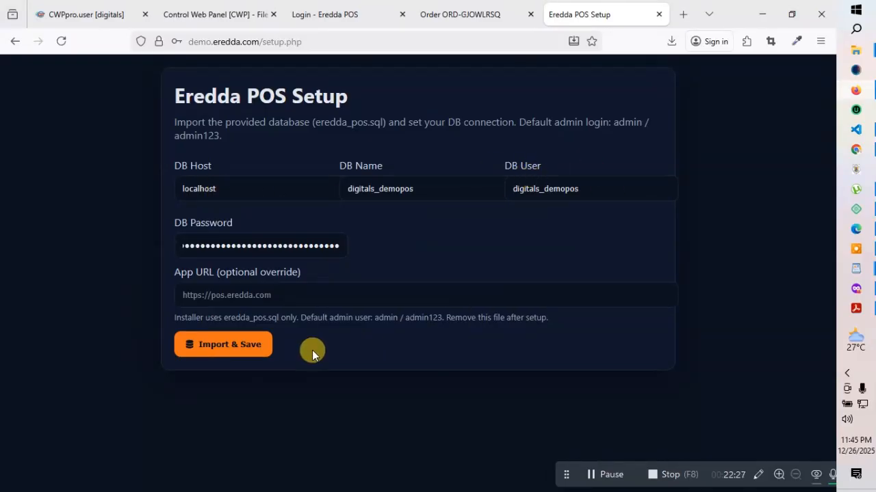
left_click(198, 294)
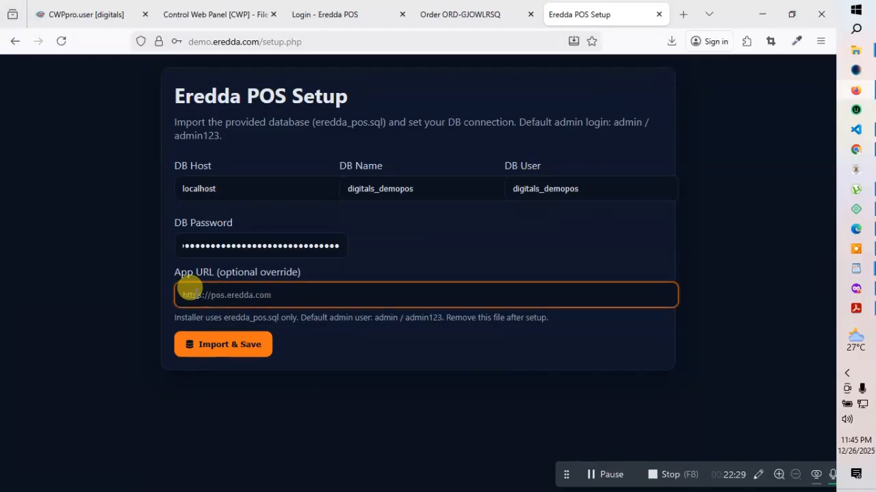
mouse_move(526, 6)
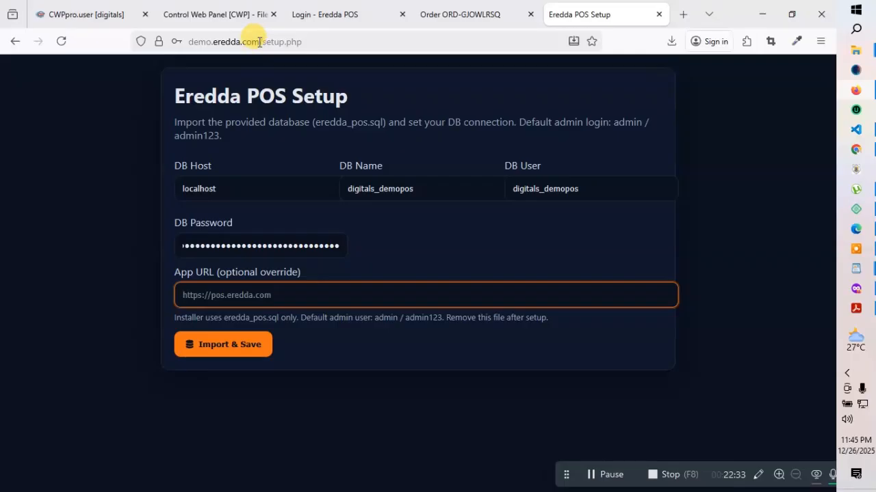
left_click_drag(259, 39, 172, 38)
right_click(216, 41)
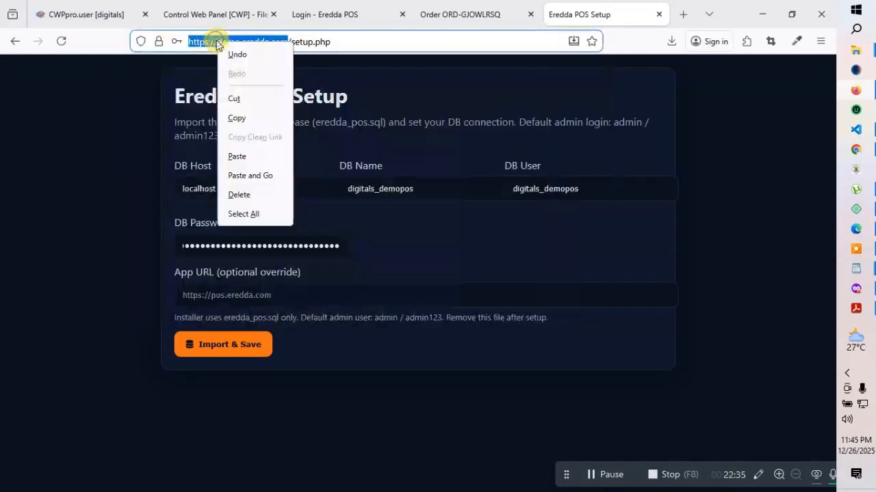
left_click(236, 118)
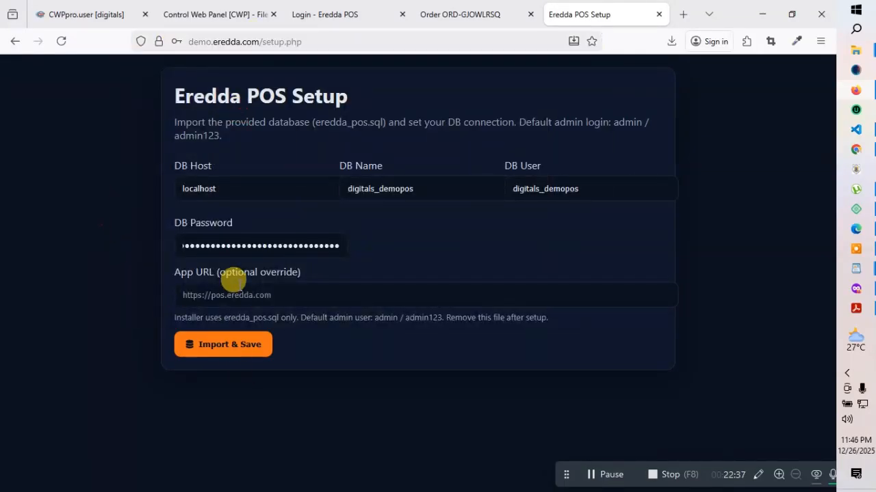
left_click(231, 294)
key("ctrl+v")
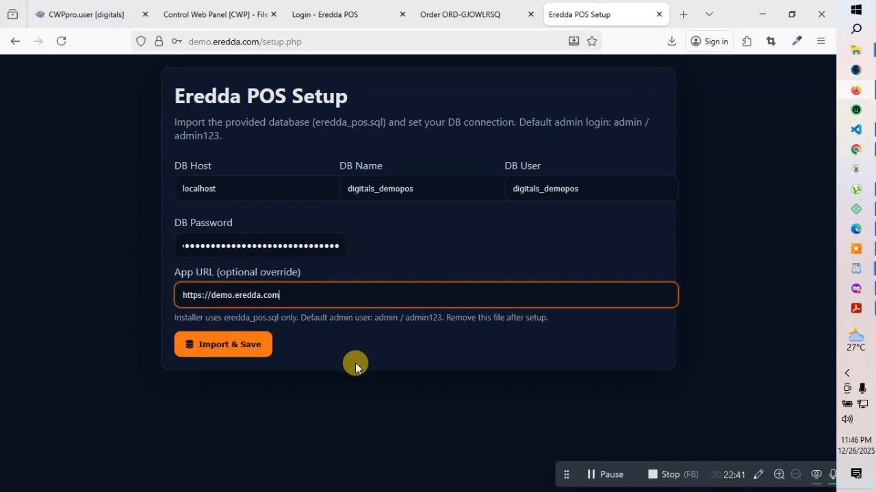
Run Import & Save, close the old POS login tab, and return to the documentation PDF
left_click(232, 348)
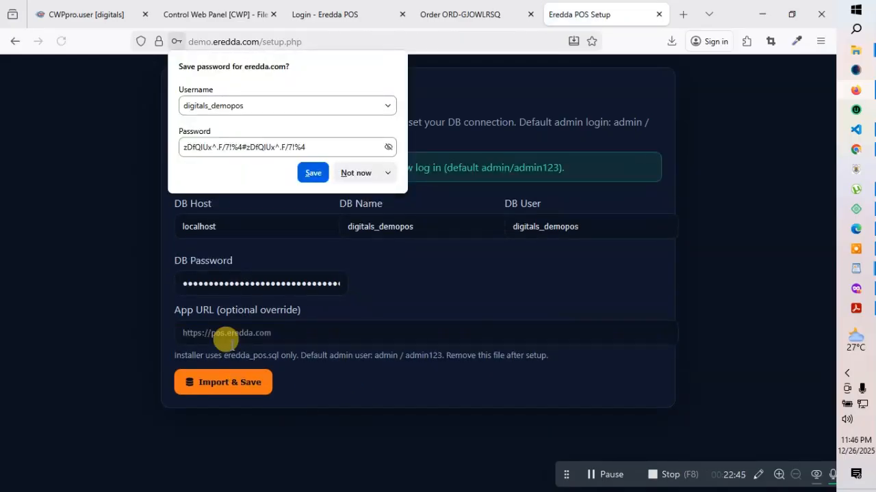
left_click(741, 283)
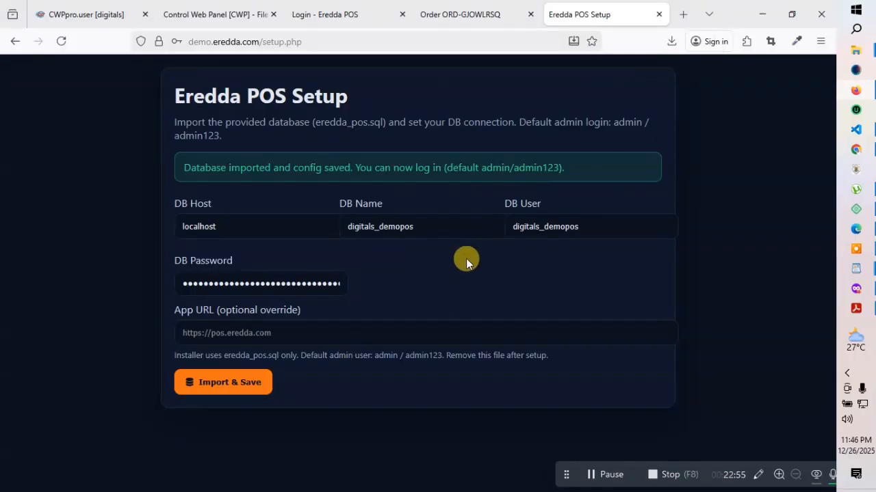
left_click(489, 7)
left_click(349, 10)
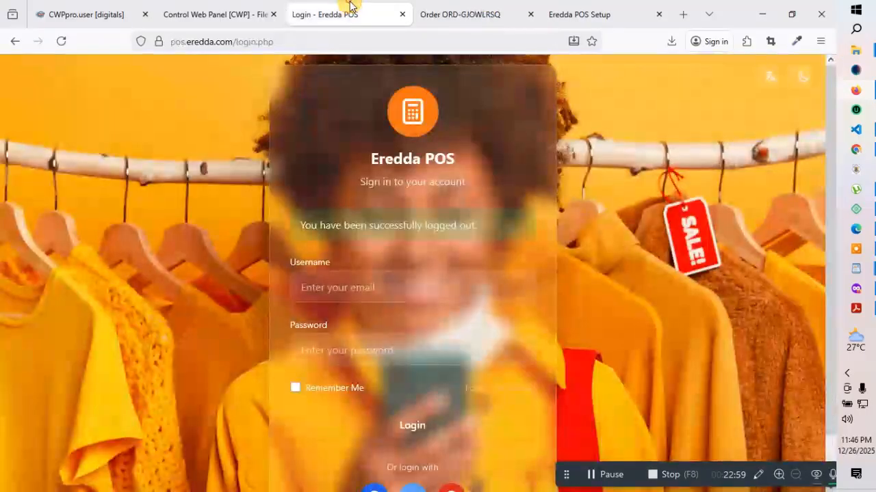
left_click(403, 14)
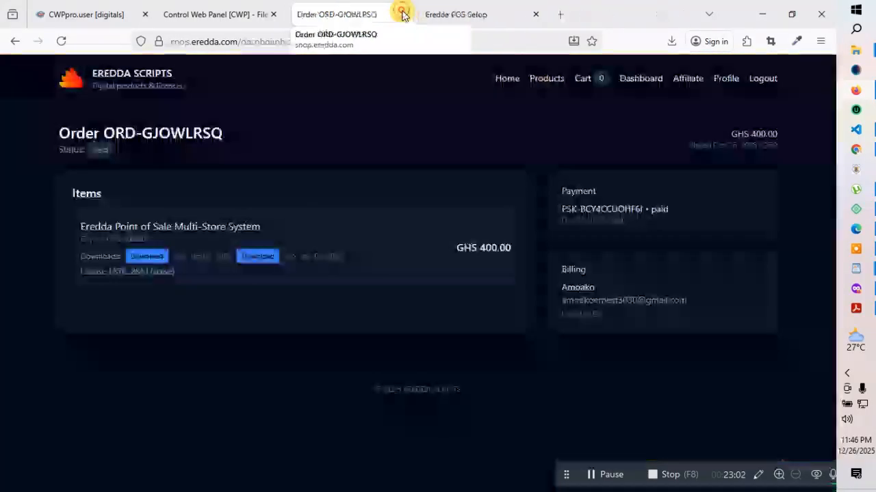
left_click(468, 13)
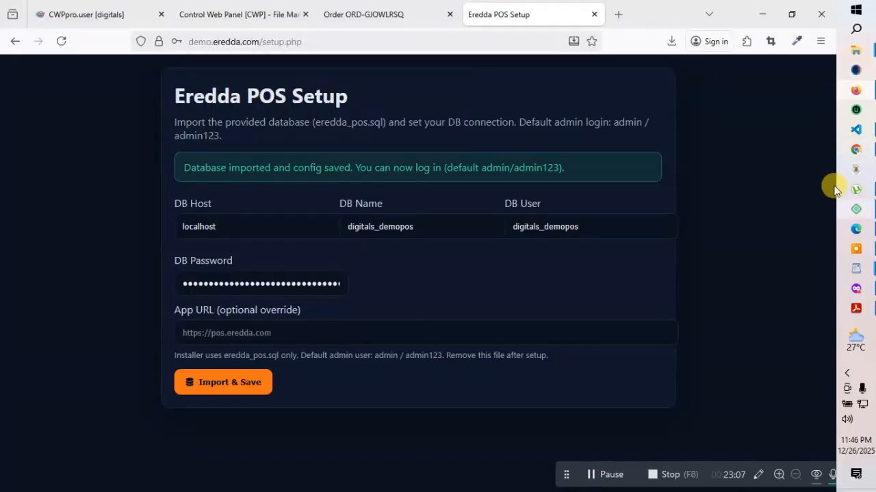
left_click(854, 310)
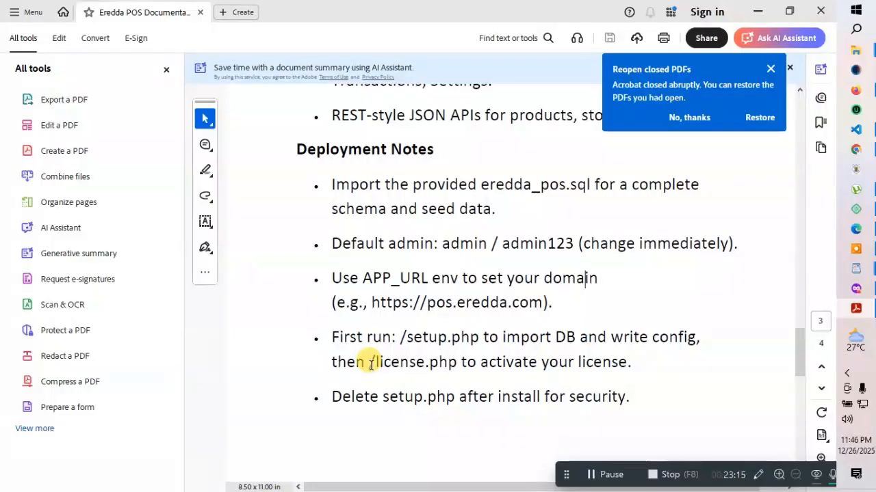
Copy the /license.php path from the Deployment Notes and minimize Acrobat
left_click_drag(370, 362, 455, 362)
right_click(446, 363)
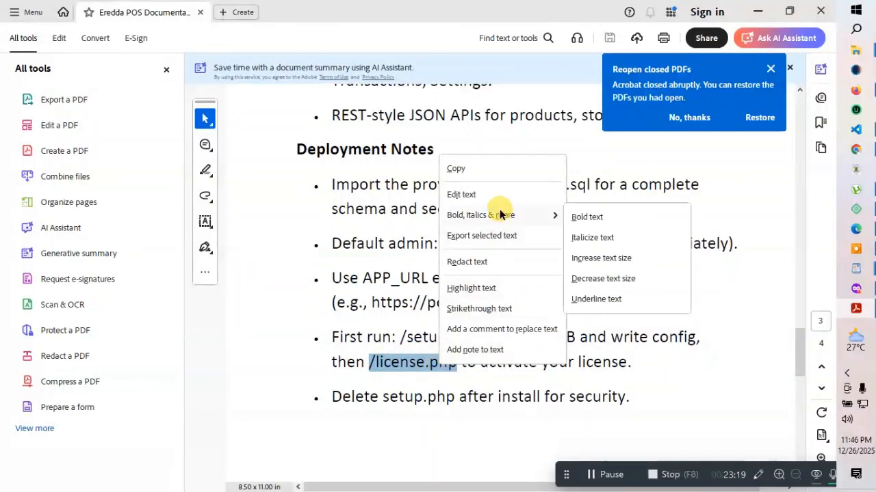
left_click(461, 169)
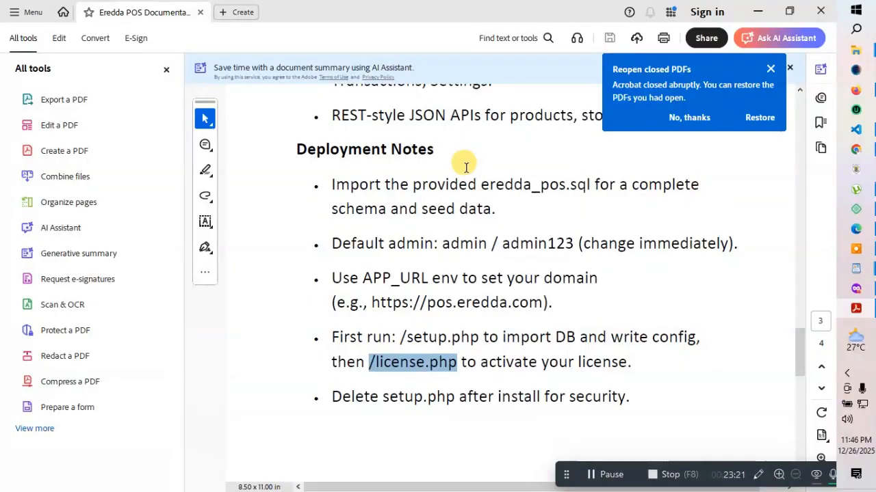
left_click(757, 12)
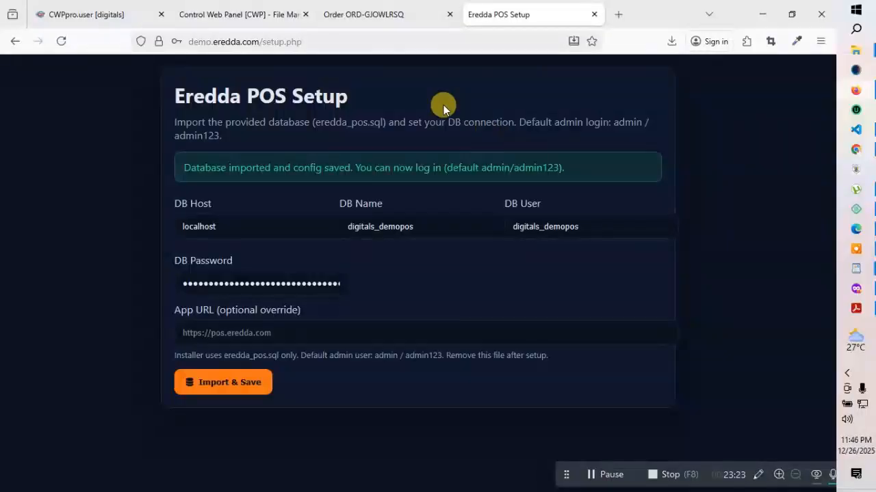
left_click(332, 41)
Change the address to demo.eredda.com/license.php and load the Activate License page
left_click_drag(333, 41, 267, 42)
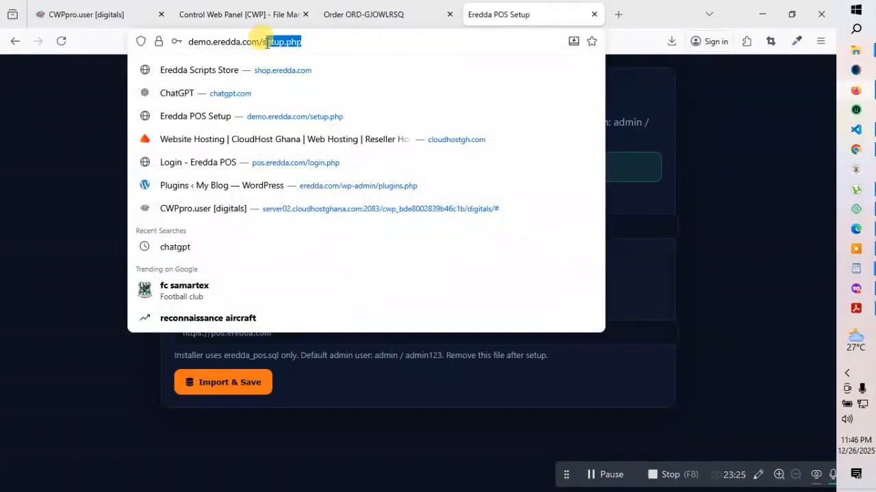
key("BackSpace")
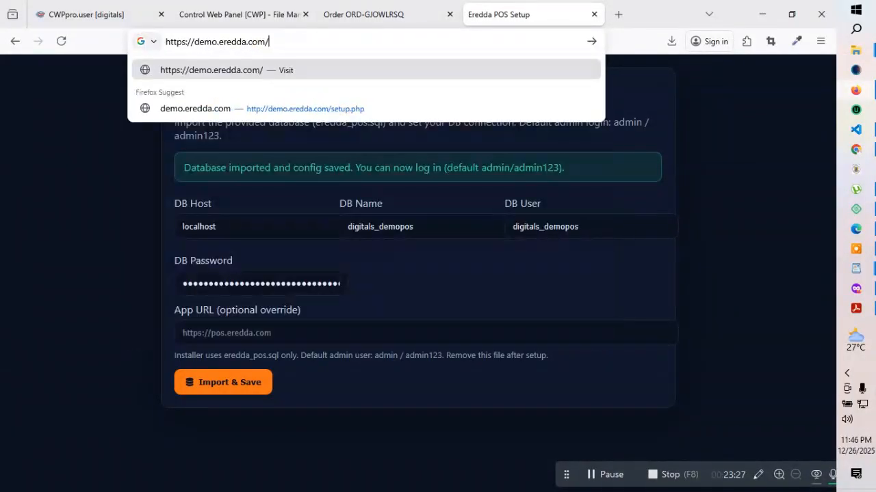
type("/license.php")
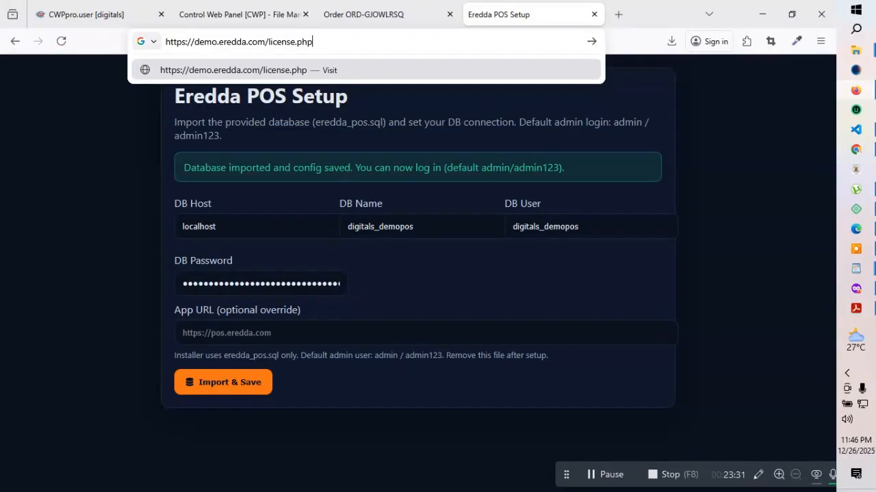
key("Return")
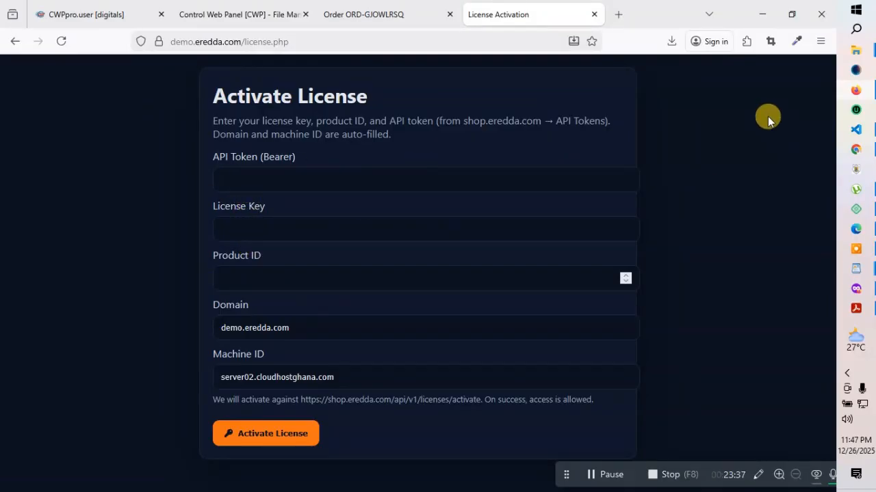
Move the order tab after License Activation, then open the full licenses list from the customer dashboard
left_click(362, 13)
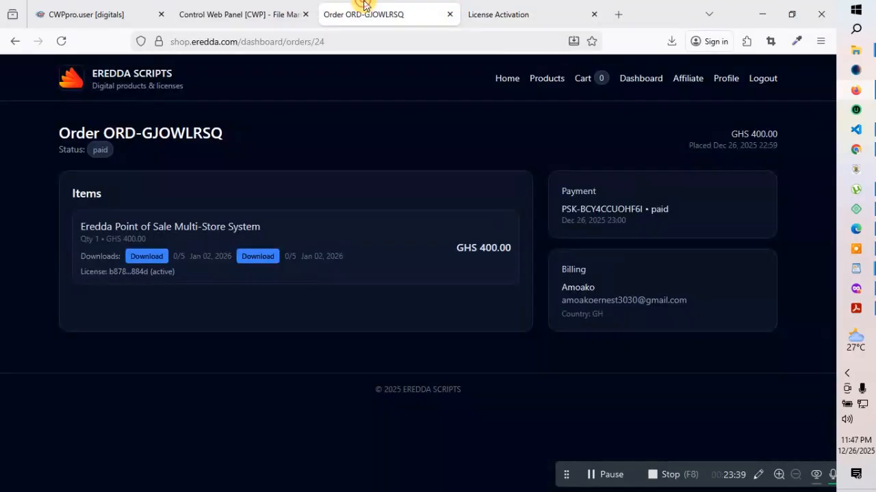
left_click_drag(365, 6, 497, 5)
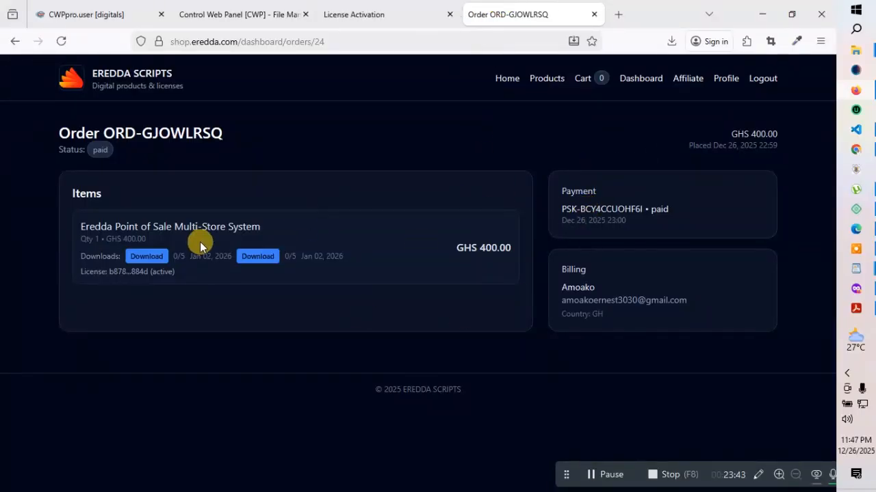
left_click(638, 81)
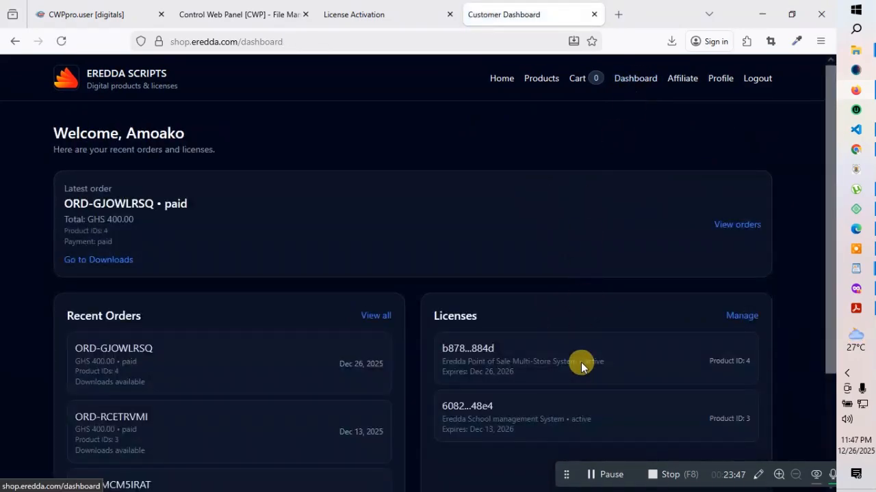
scroll(576, 391, "down", 3)
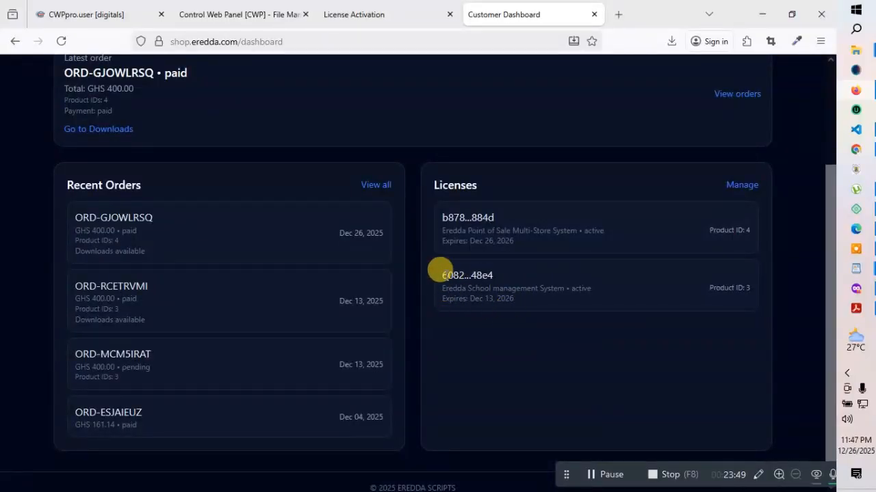
left_click(737, 187)
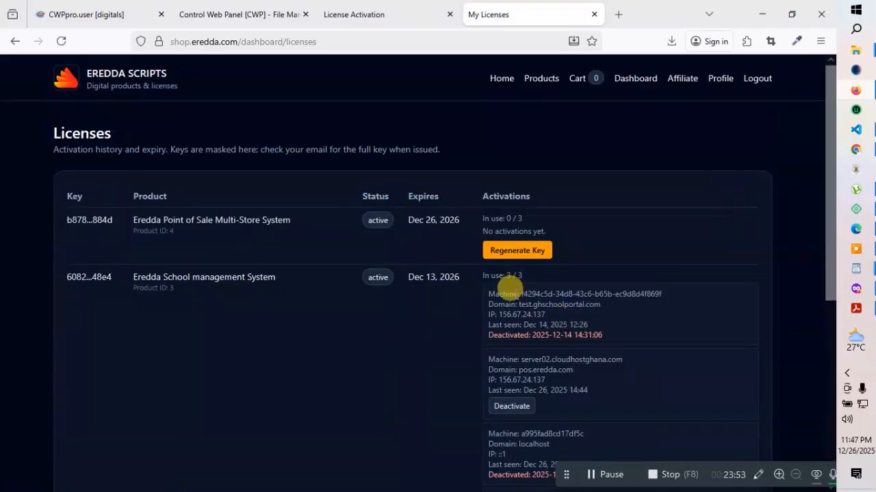
Regenerate the Point of Sale license key, confirm the replacement, and select the newly issued key
left_click(504, 251)
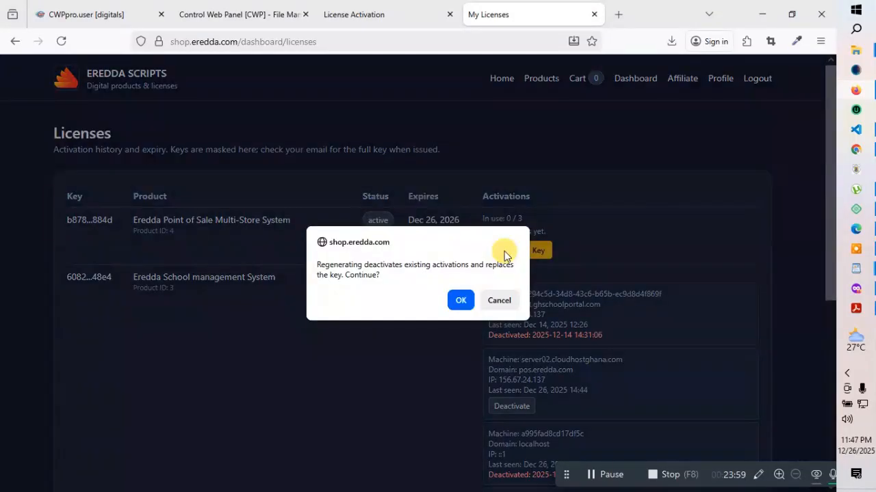
left_click(460, 301)
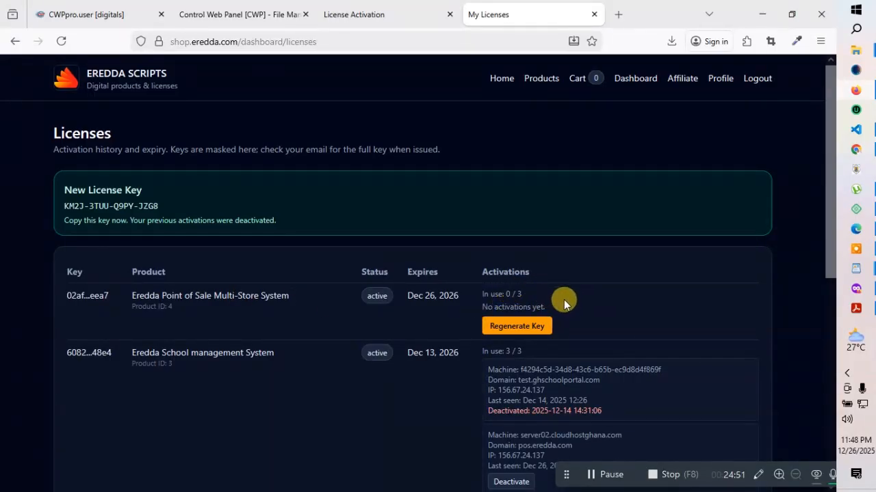
left_click_drag(164, 206, 64, 211)
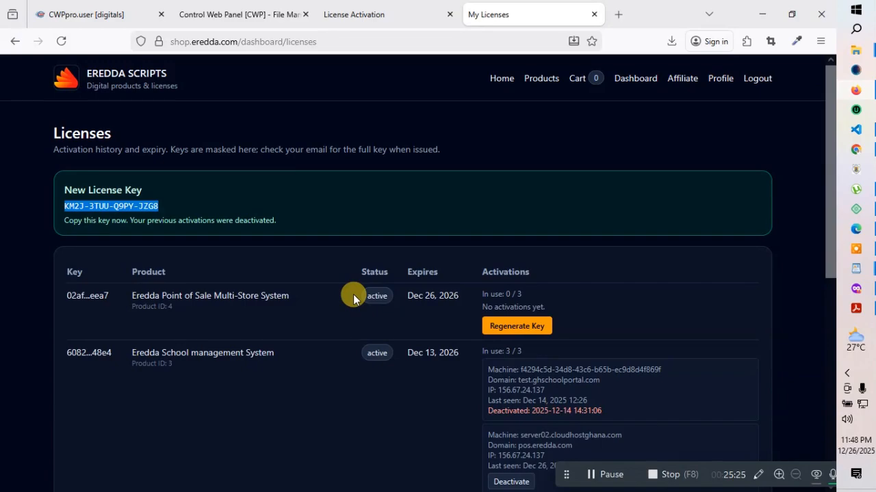
Copy the new license key and paste it on a new line below the username in WordPad
right_click(125, 213)
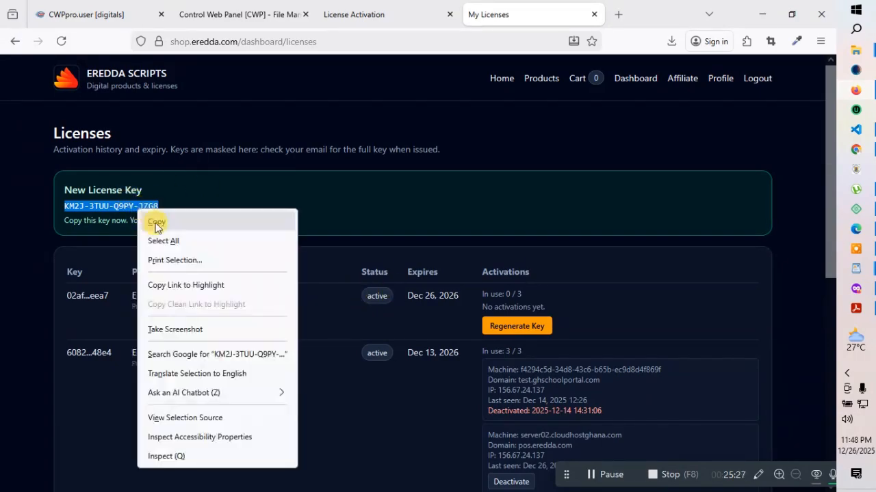
left_click(153, 225)
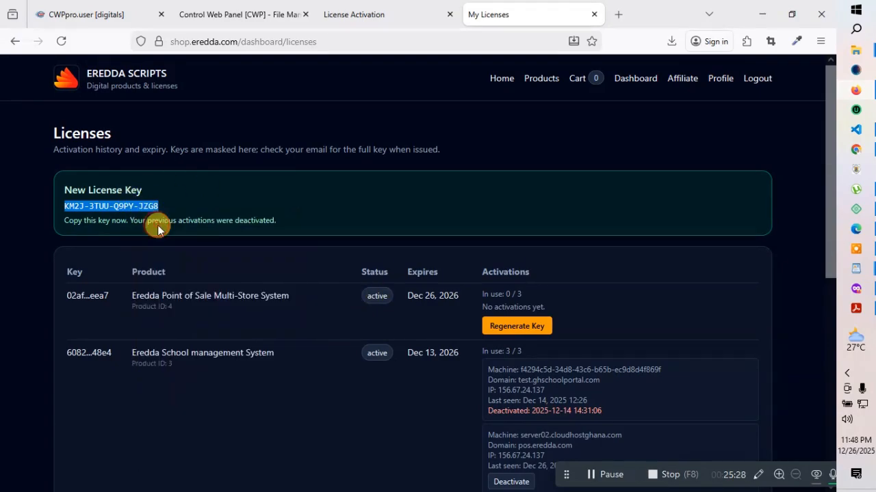
left_click(859, 271)
left_click(755, 320)
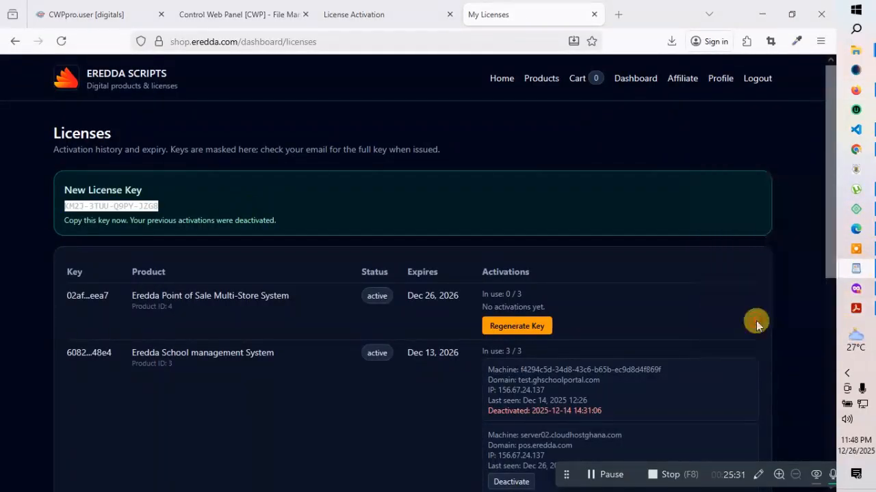
left_click(386, 205)
key("Return")
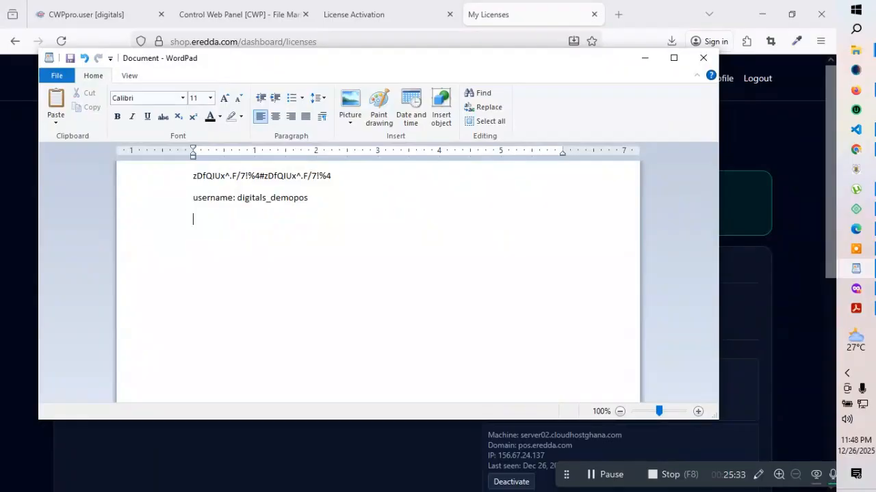
key("ctrl+v")
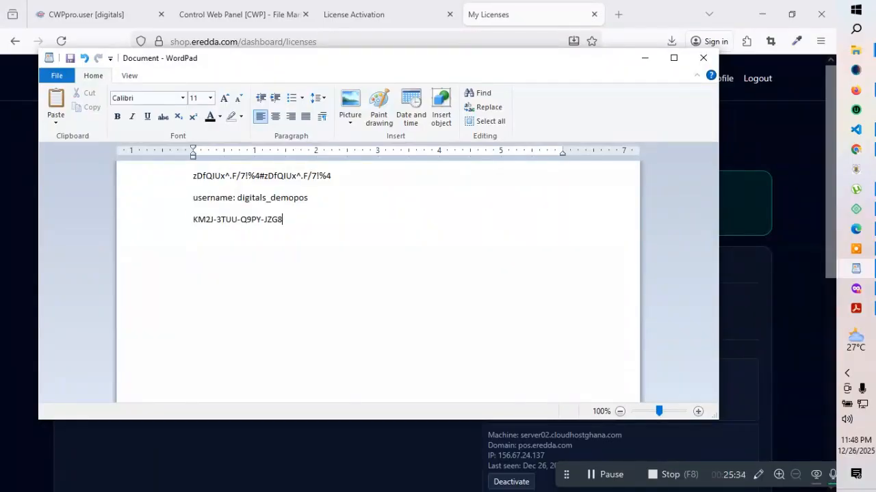
left_click(771, 135)
Paste the new license key into the activation form's License Key field
left_click(380, 13)
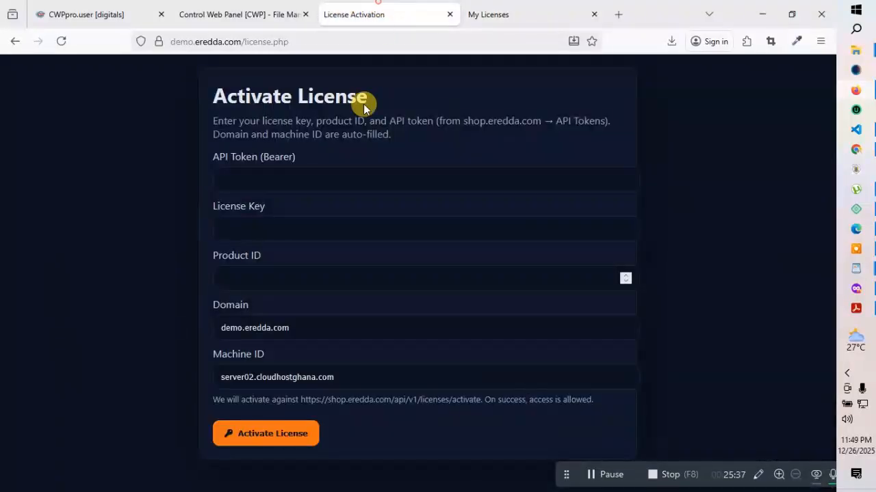
left_click(220, 229)
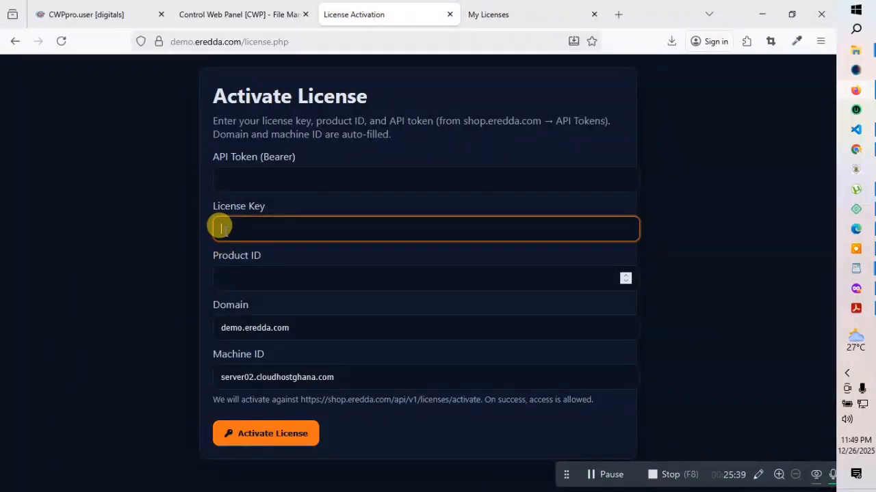
key("ctrl+v")
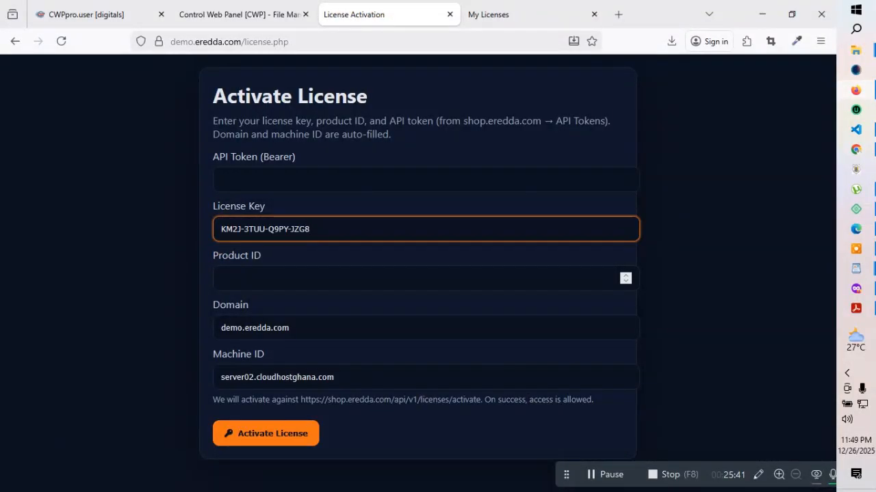
left_click(258, 280)
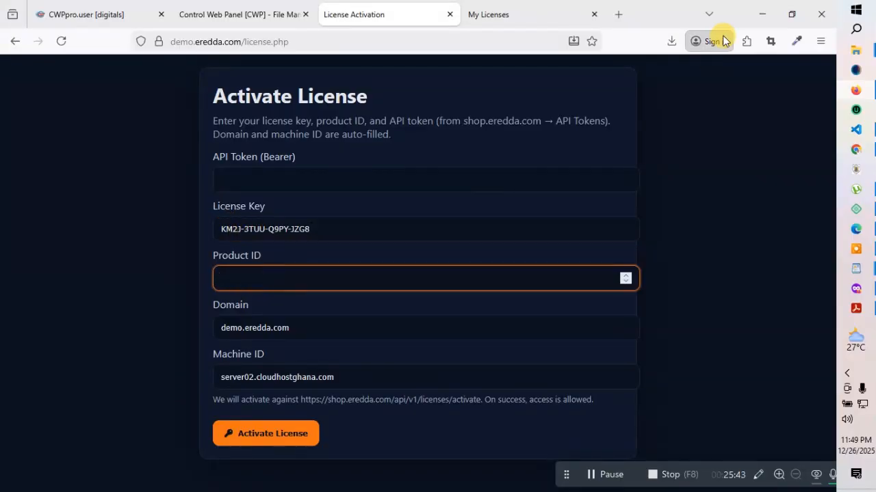
Check the product ID on the licenses page, enter 4 as Product ID, then return to licenses
left_click(858, 91)
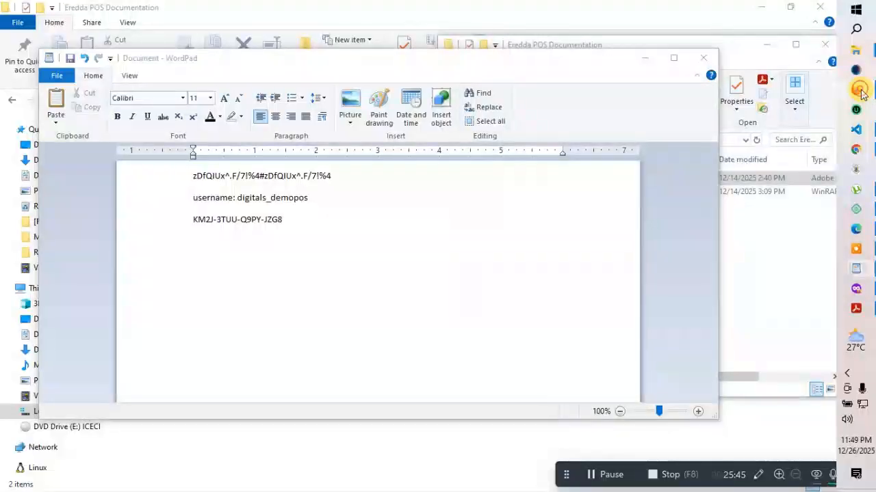
left_click(861, 93)
left_click(494, 7)
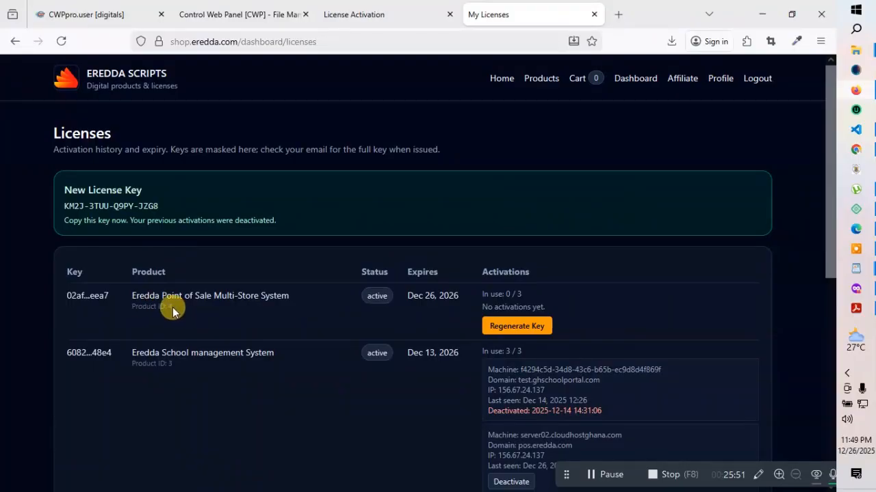
left_click(377, 8)
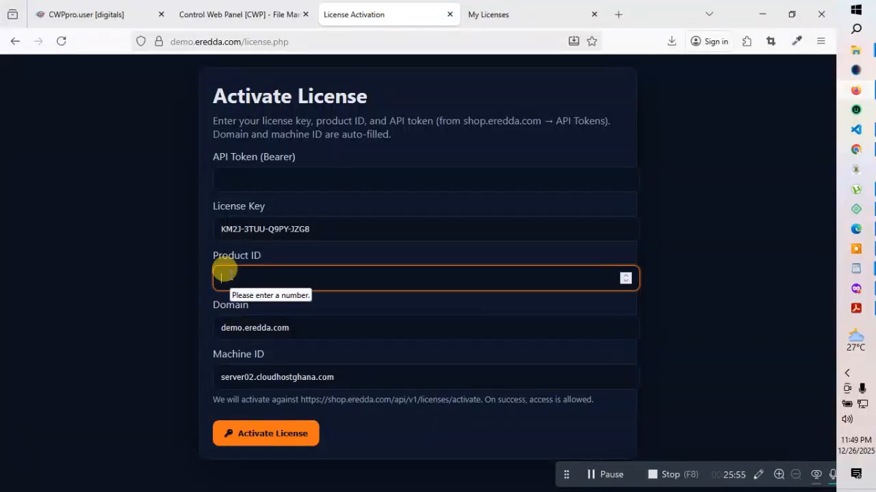
type("4")
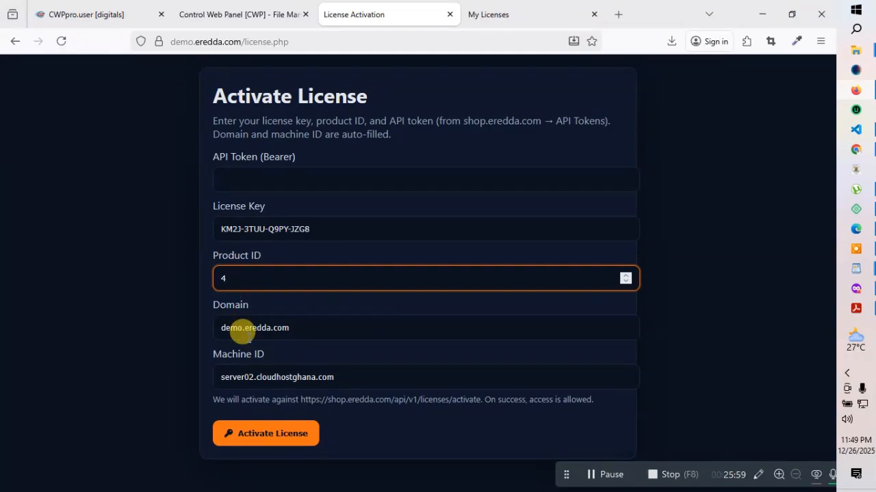
left_click(236, 176)
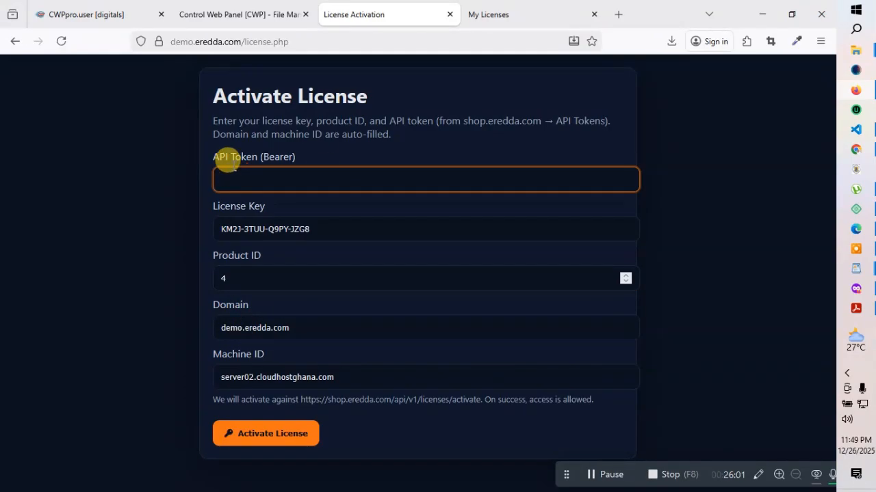
left_click(491, 10)
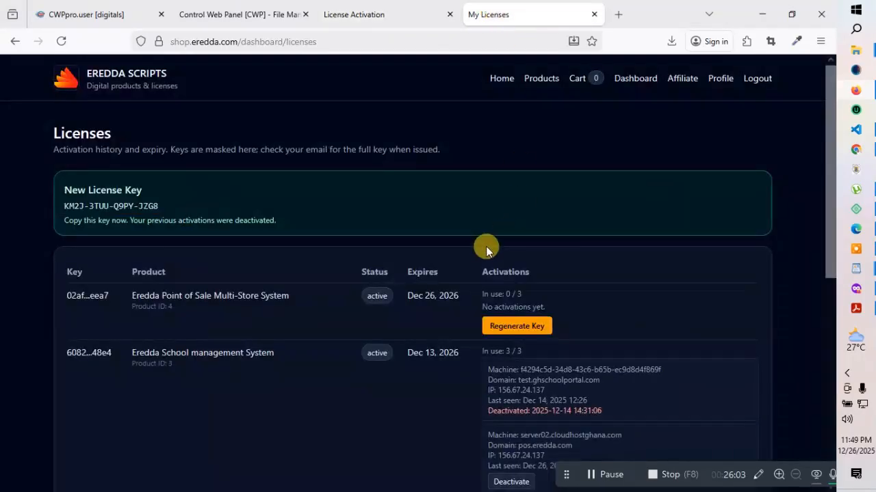
Reload the licenses list and copy the first activation's machine ID, server02.cloudhostghana.com
scroll(644, 335, "down", 1)
scroll(643, 335, "down", 1)
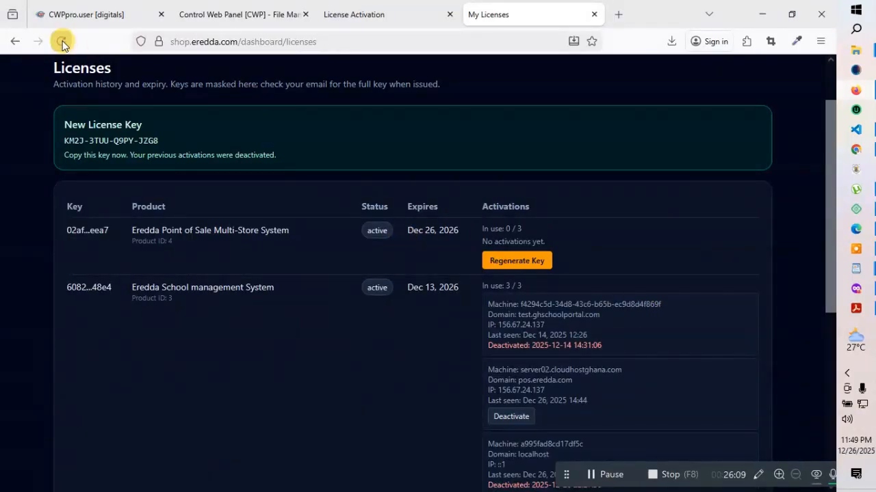
scroll(664, 367, "down", 3)
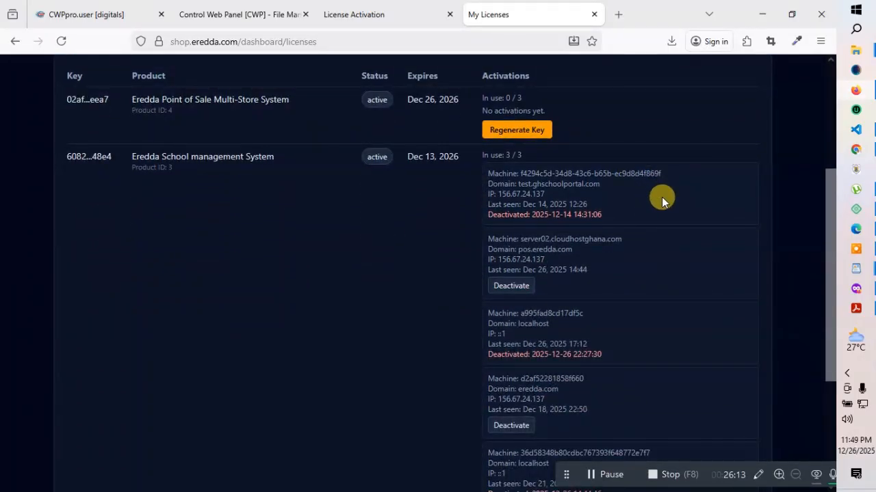
scroll(661, 197, "up", 3)
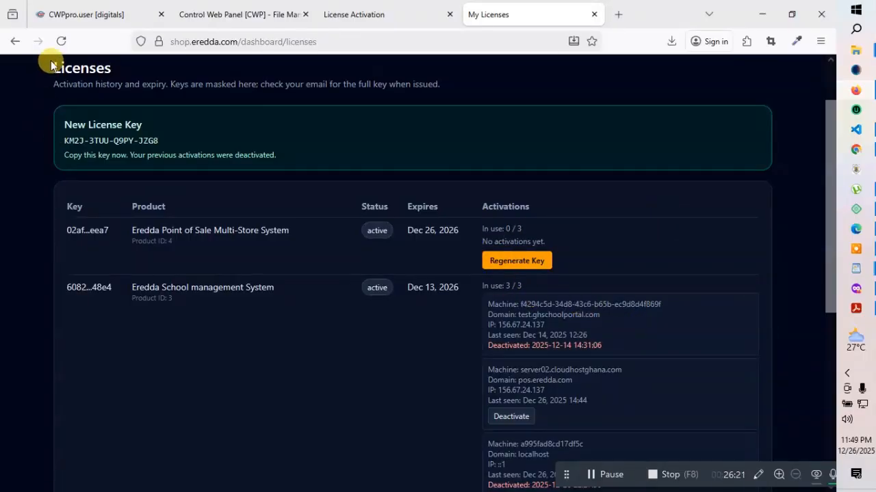
left_click(61, 41)
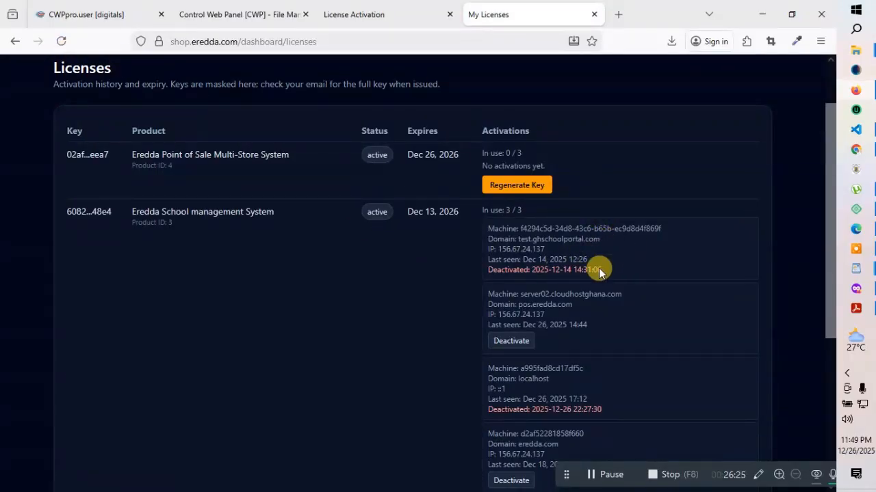
left_click_drag(673, 229, 510, 223)
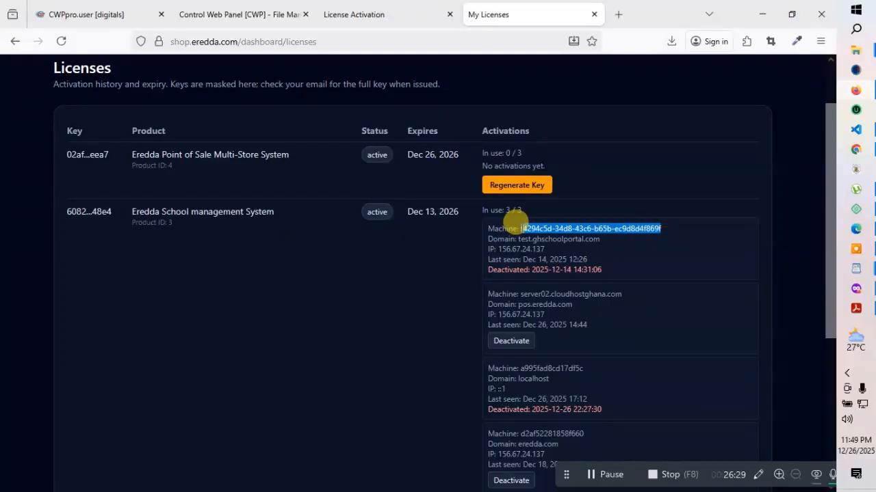
right_click(553, 227)
left_click(575, 242)
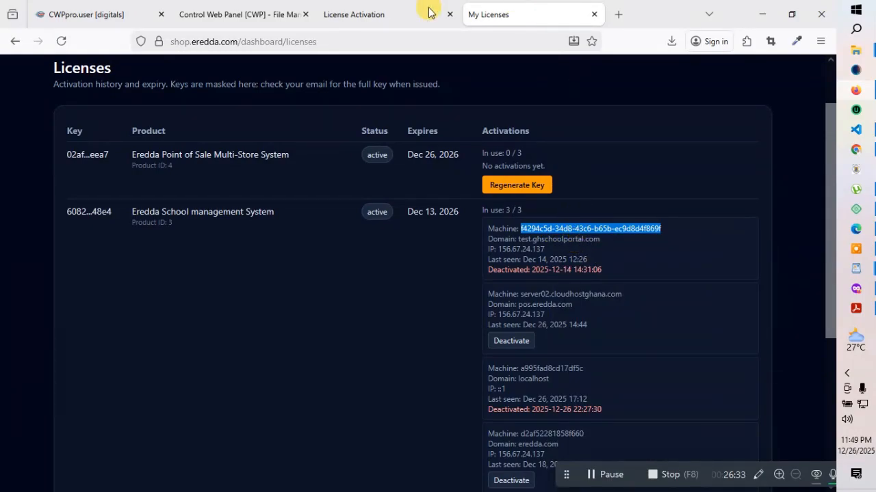
left_click(387, 10)
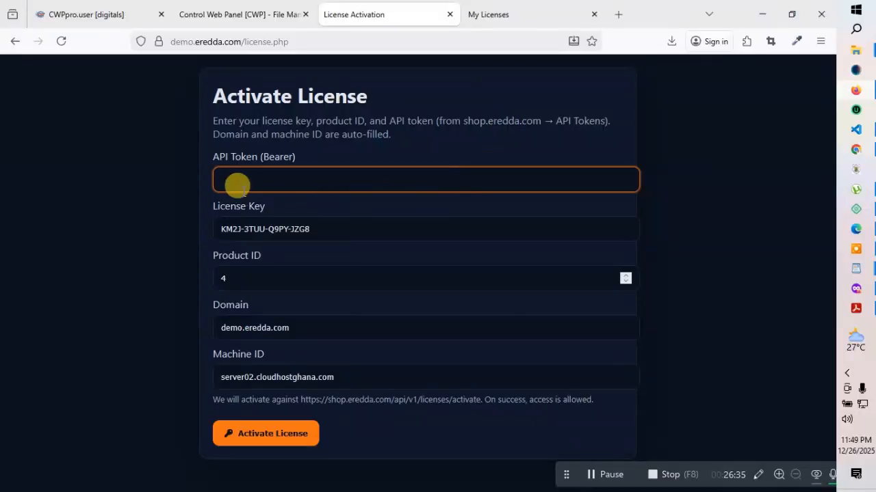
Paste the machine ID as the API token, submit the activation, and return to the file manager
key("ctrl+v")
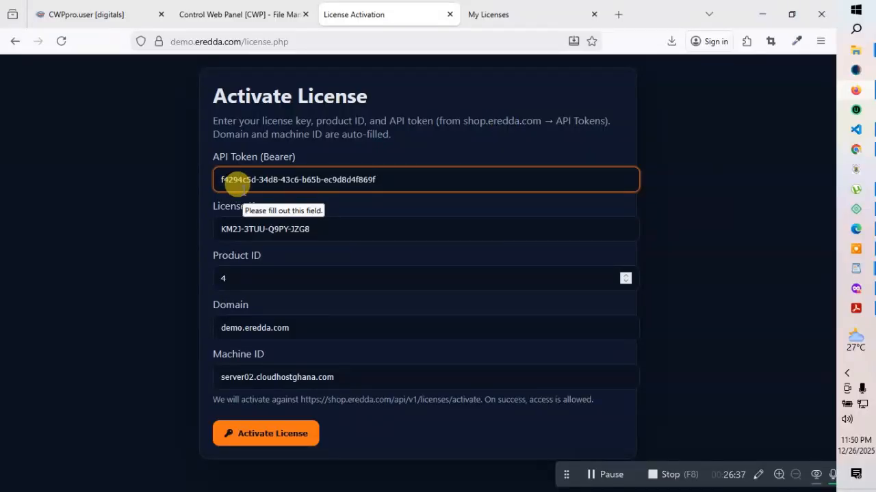
left_click(718, 281)
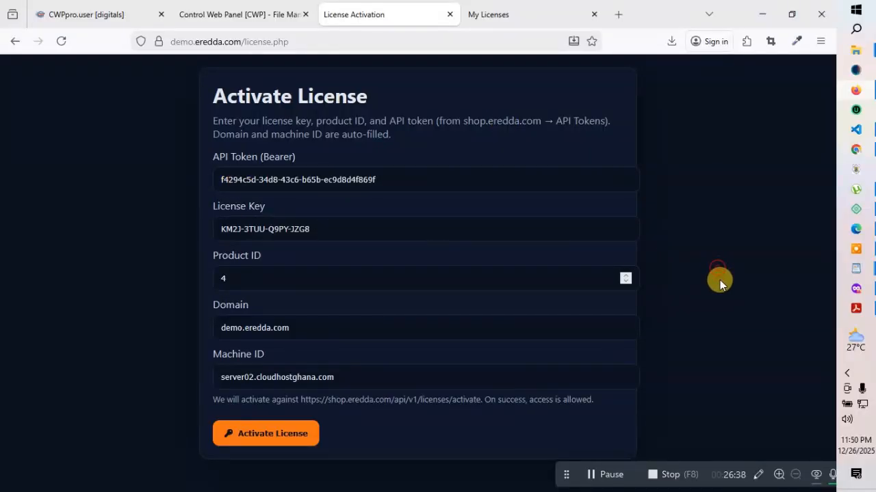
left_click(276, 435)
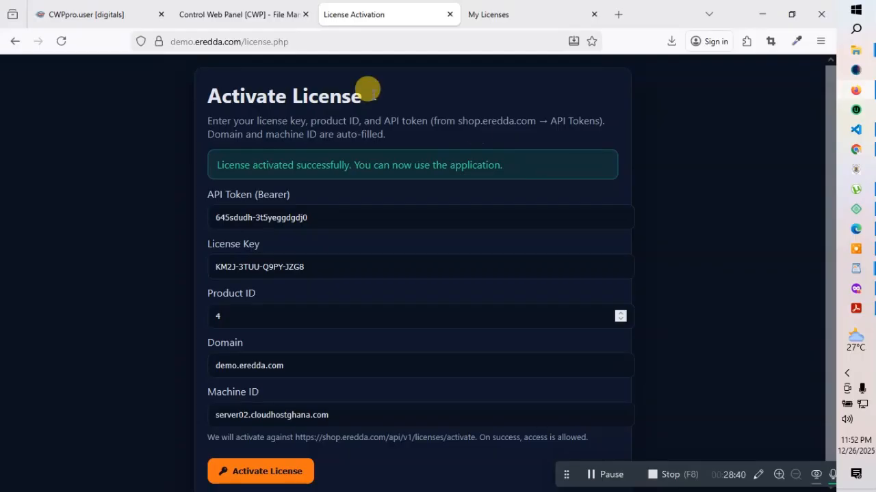
left_click(235, 6)
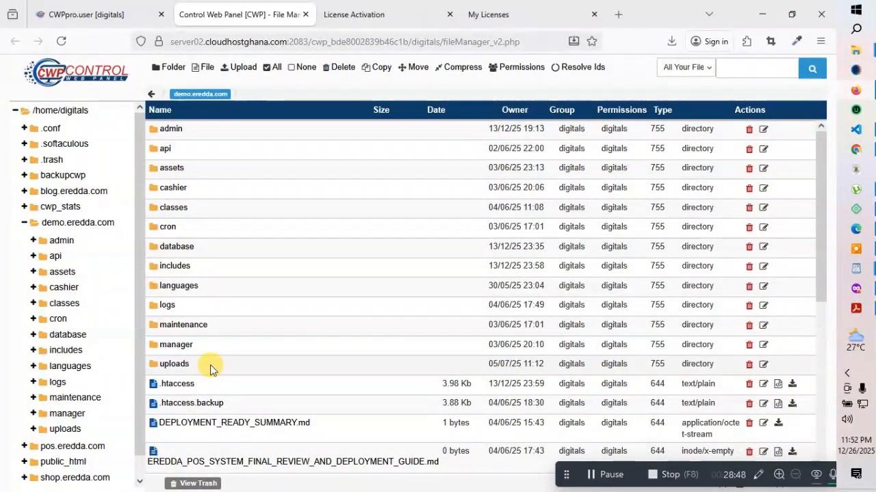
Navigate from the database folder into demo.eredda.com/includes and open config.php in the code editor
scroll(210, 364, "down", 1)
scroll(181, 299, "up", 1)
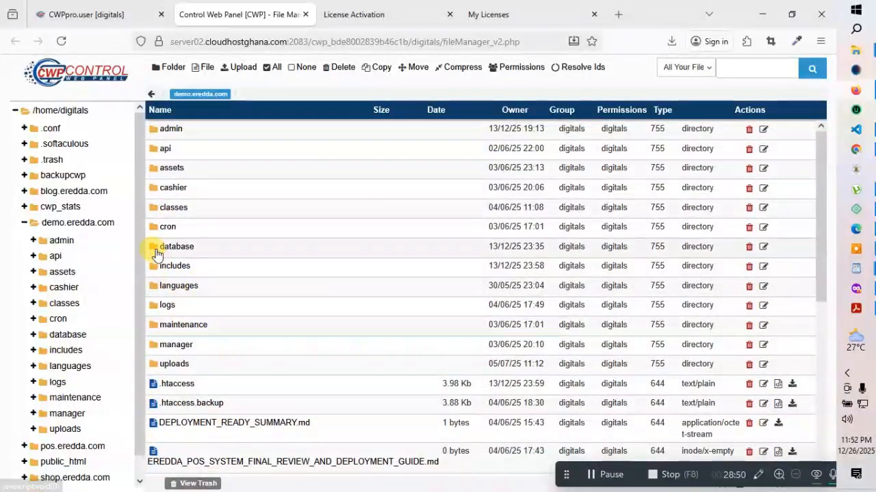
double_click(156, 254)
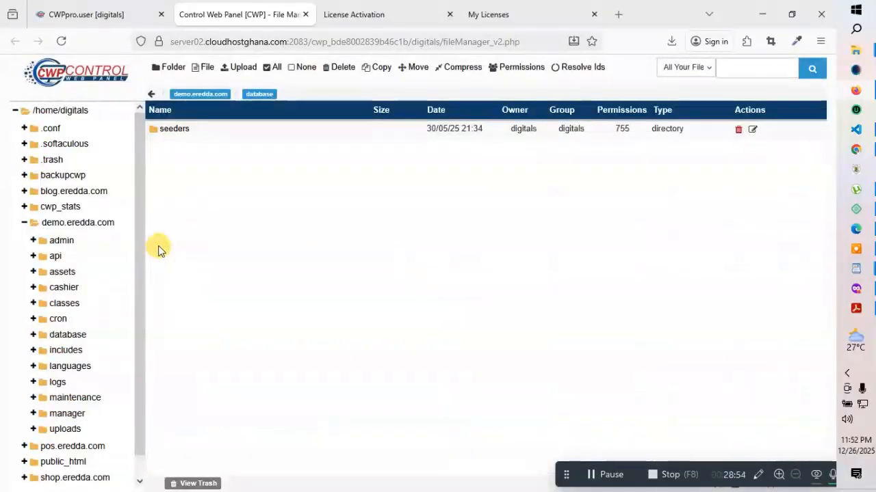
left_click(190, 94)
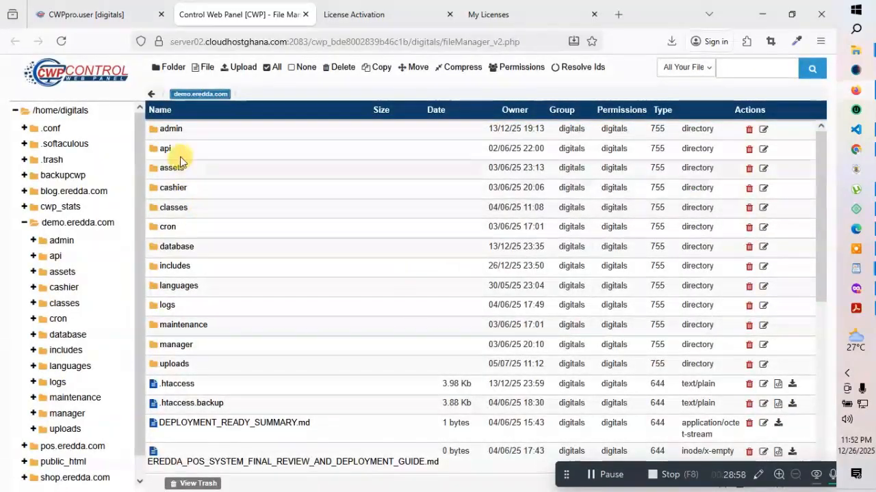
scroll(179, 225, "down", 2)
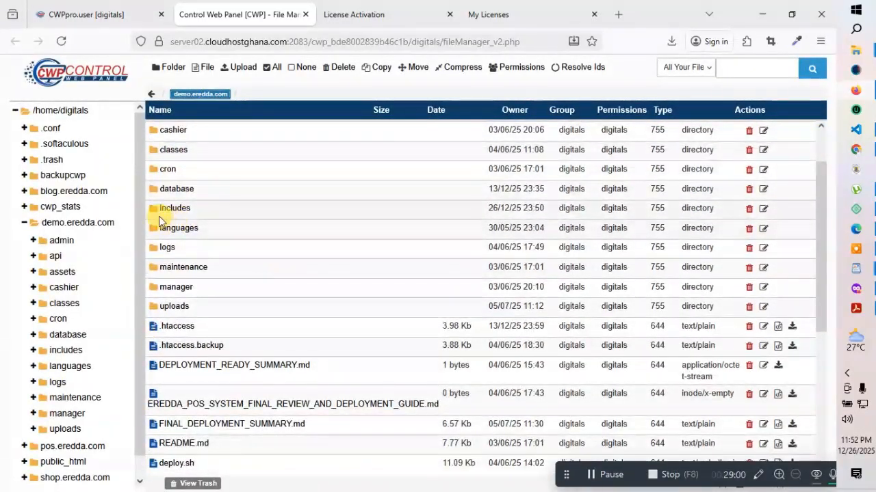
left_click(154, 211)
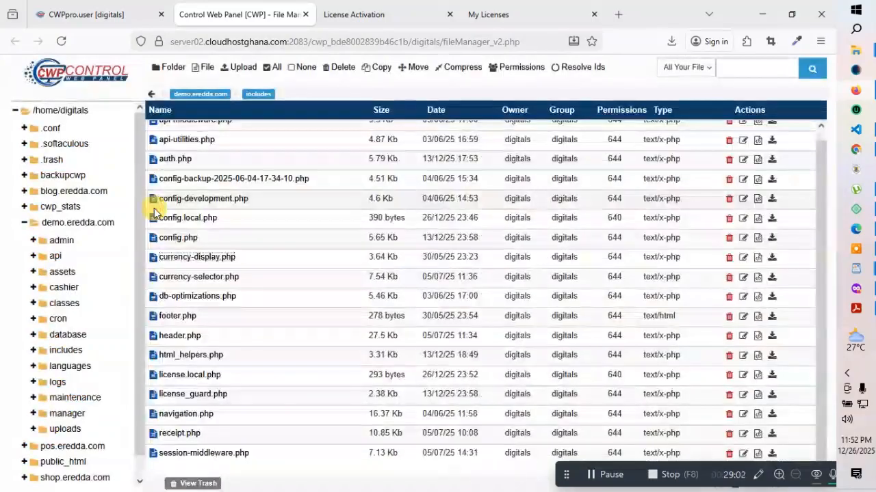
scroll(255, 252, "up", 1)
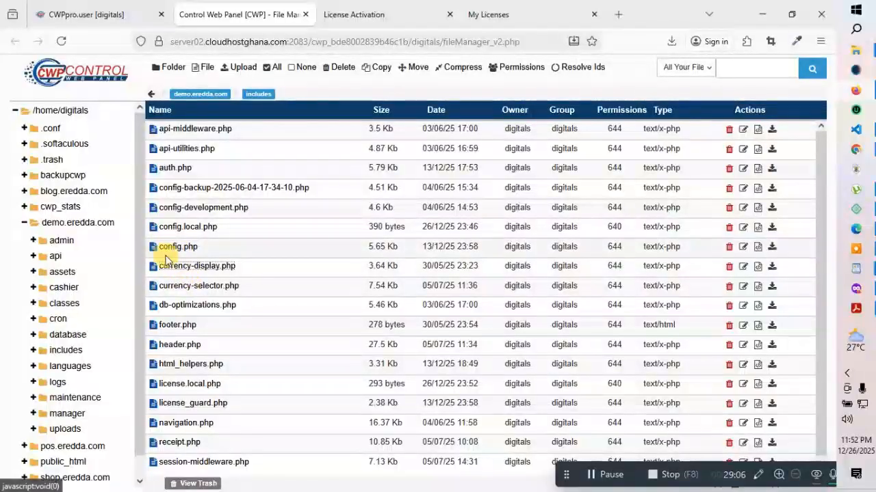
left_click(228, 251)
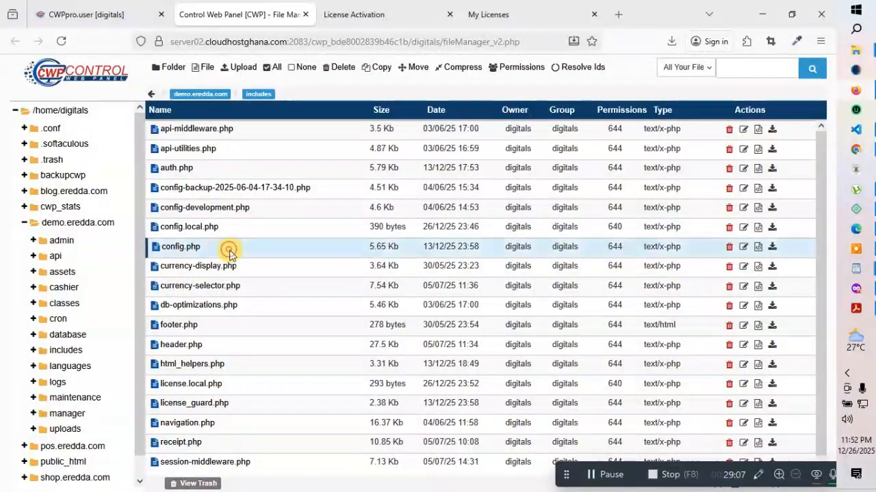
left_click(758, 248)
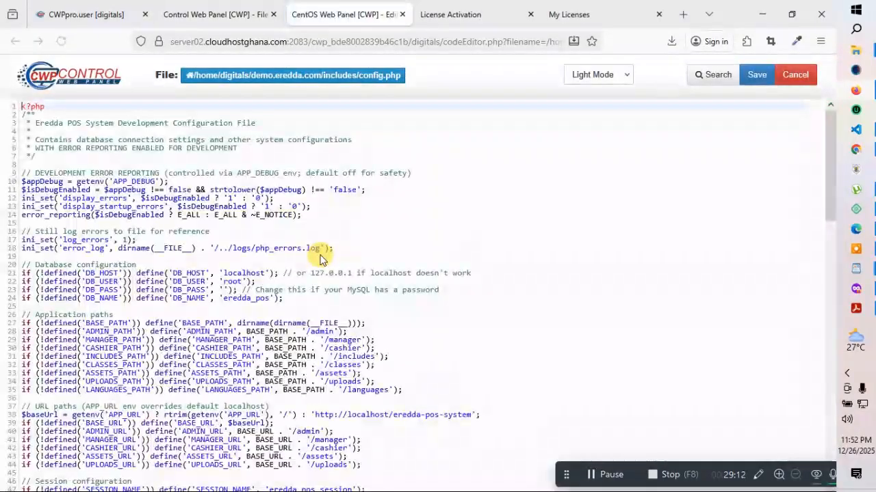
scroll(284, 250, "down", 3)
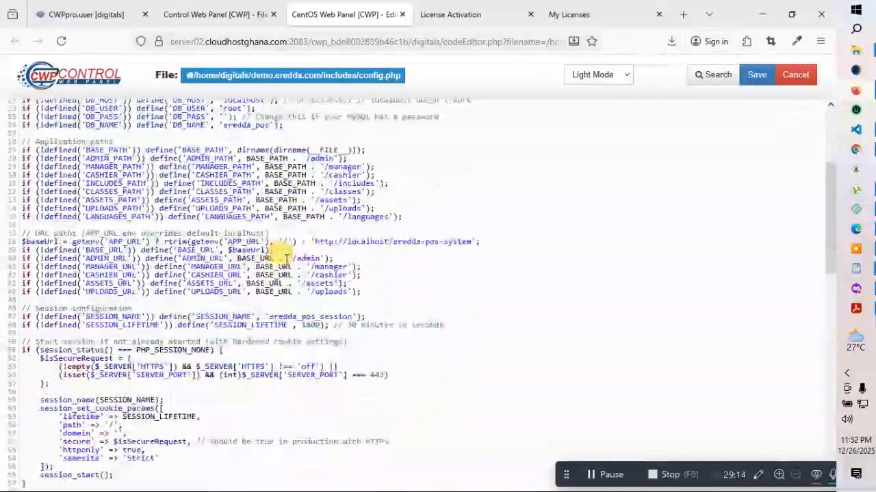
scroll(284, 258, "down", 2)
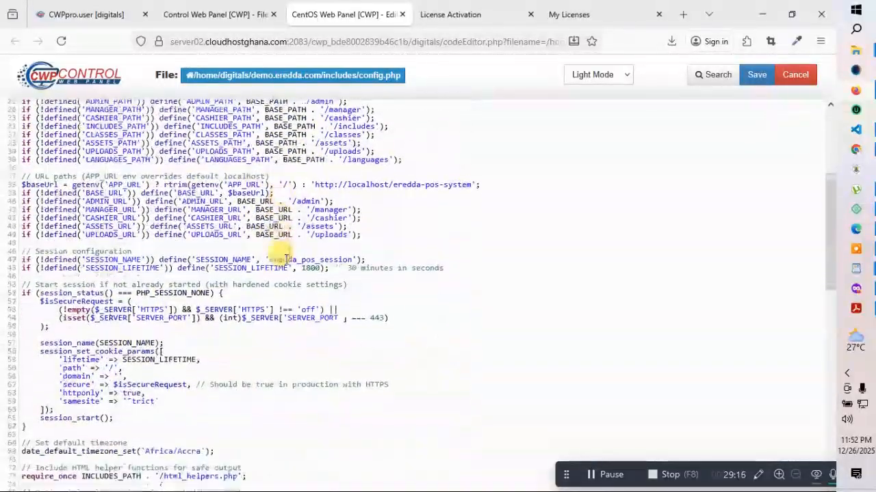
scroll(284, 258, "down", 3)
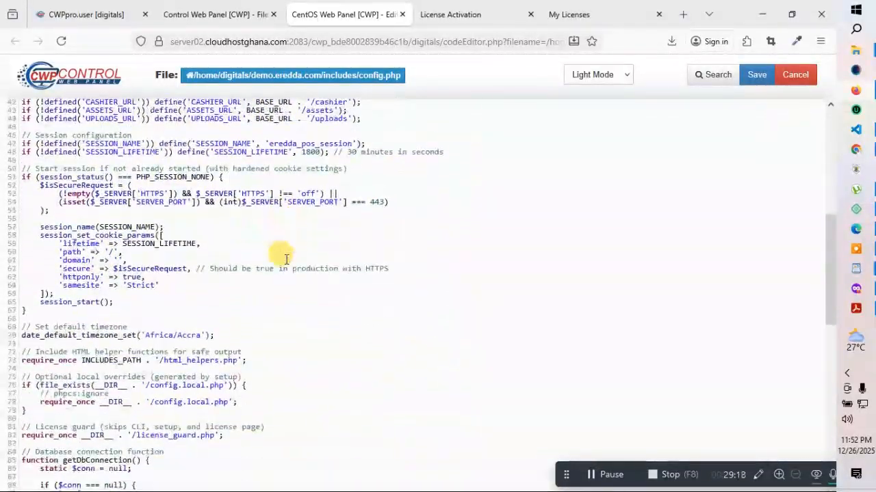
scroll(286, 259, "up", 2)
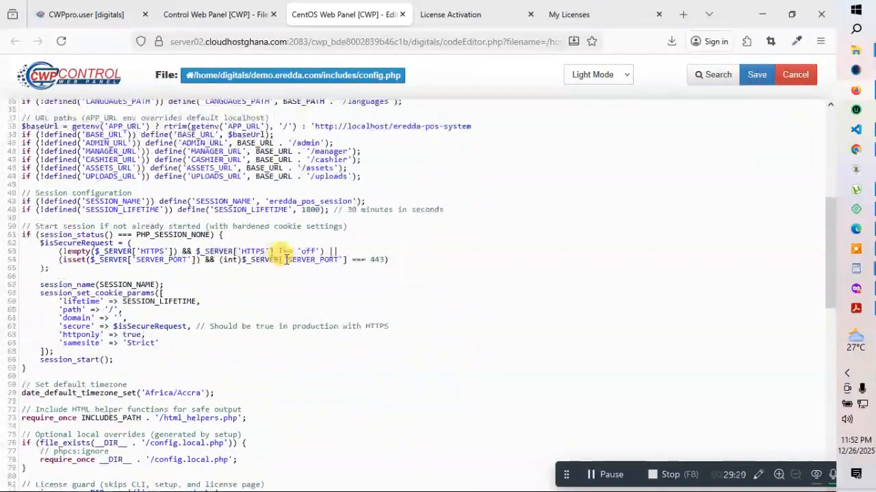
scroll(285, 259, "up", 3)
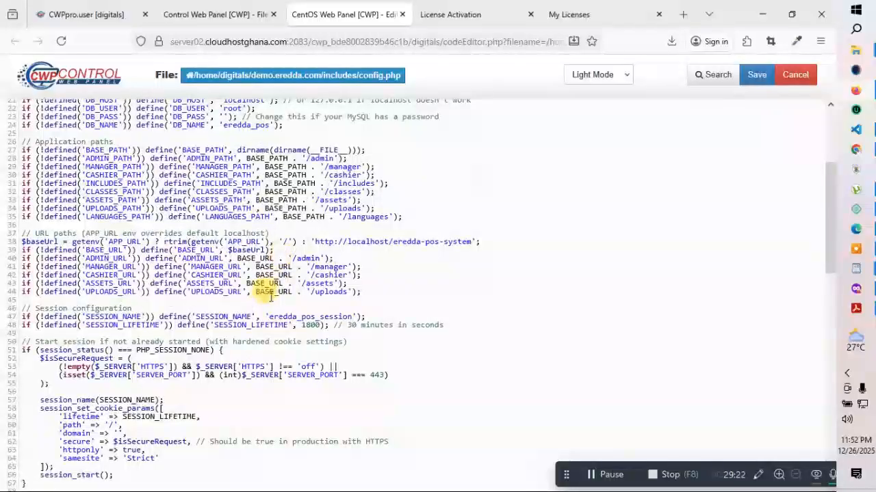
scroll(268, 284, "up", 2)
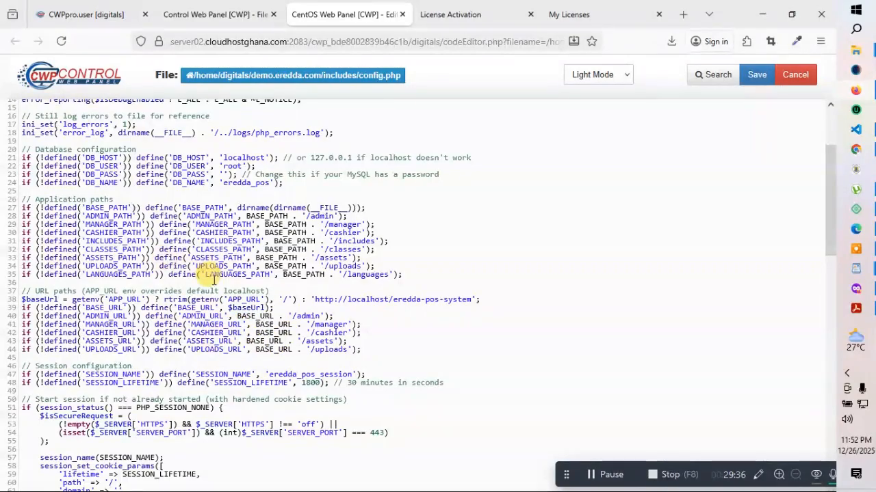
scroll(212, 277, "up", 5)
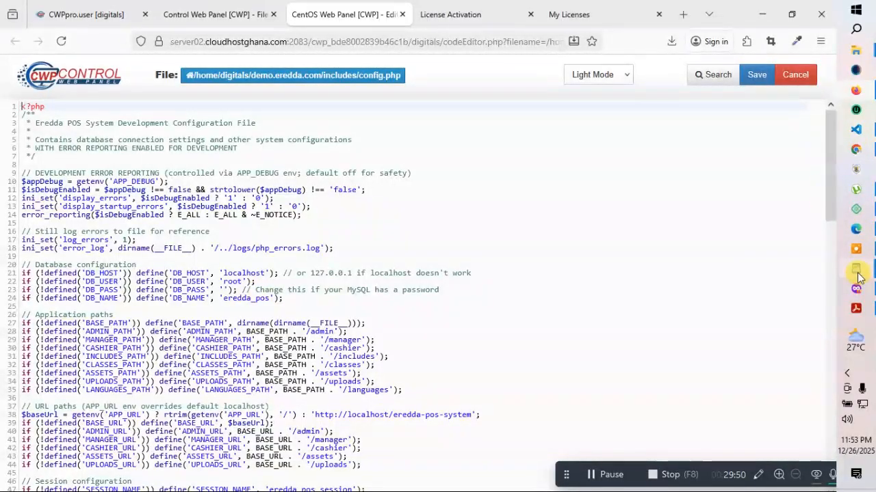
Copy the database username from WordPad and set it as config.php's DB_USER and DB_NAME values
mouse_move(856, 268)
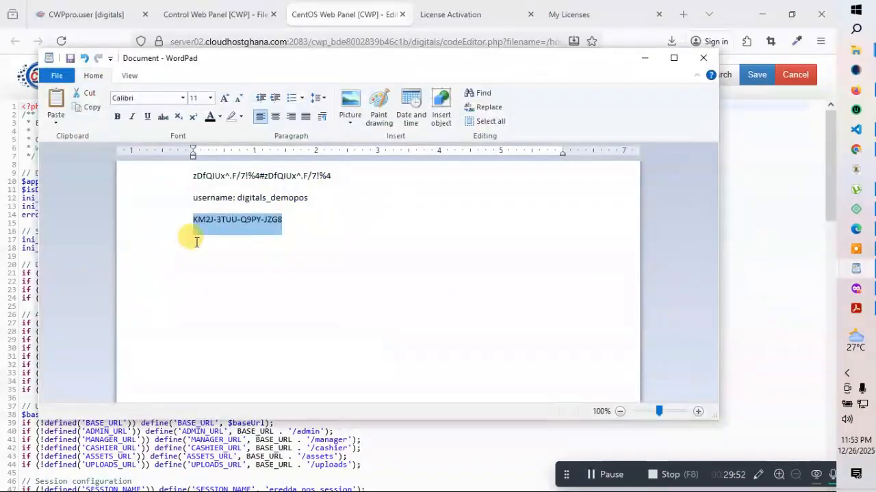
left_click(315, 198)
left_click_drag(315, 198, 256, 200)
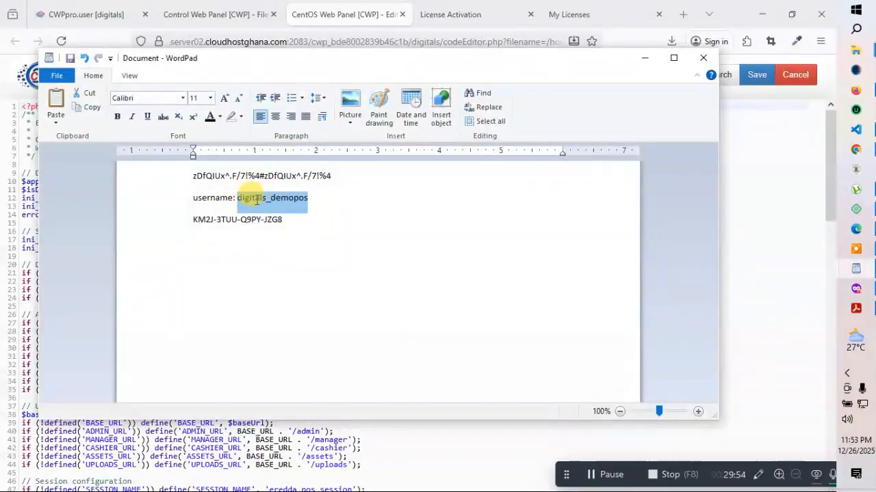
right_click(250, 204)
left_click(273, 221)
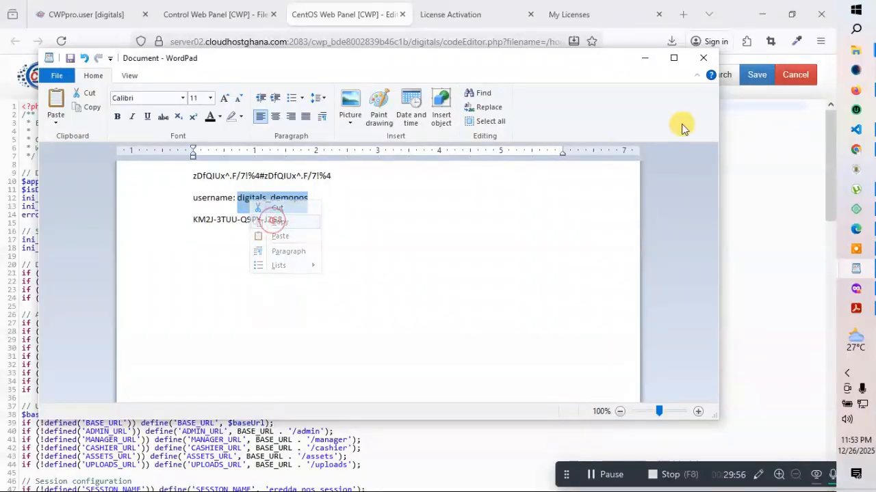
left_click(646, 59)
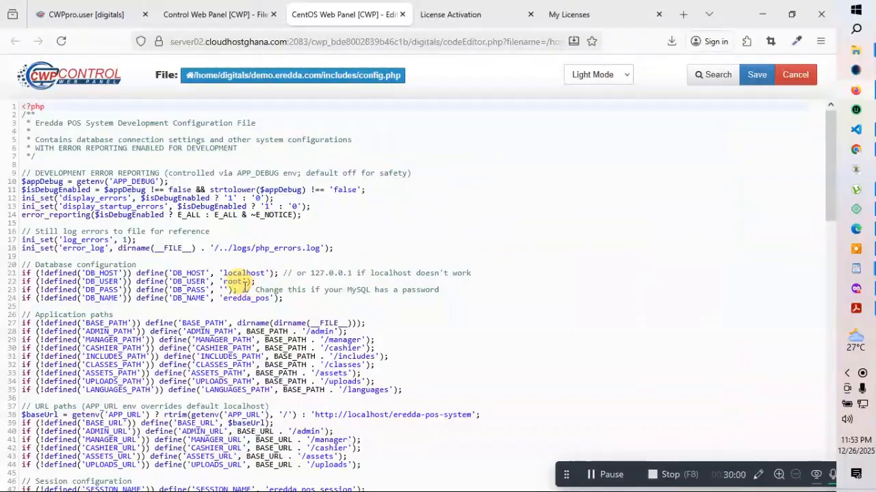
left_click(244, 281)
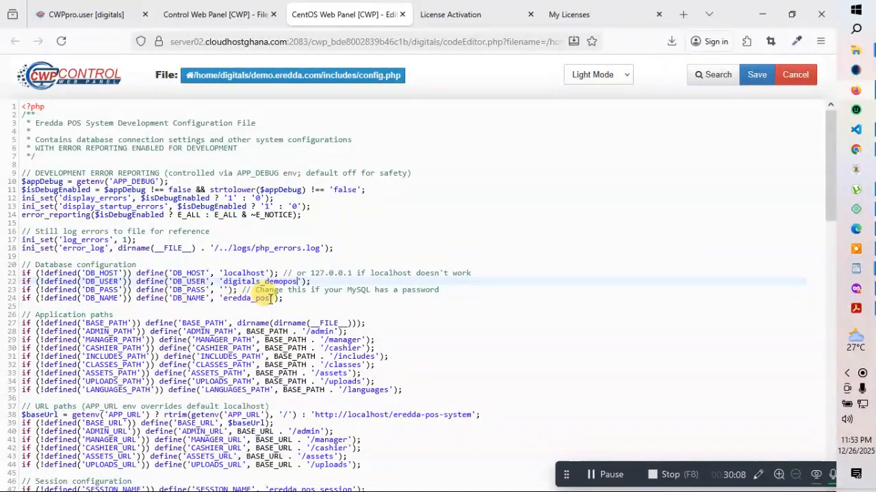
left_click(270, 298)
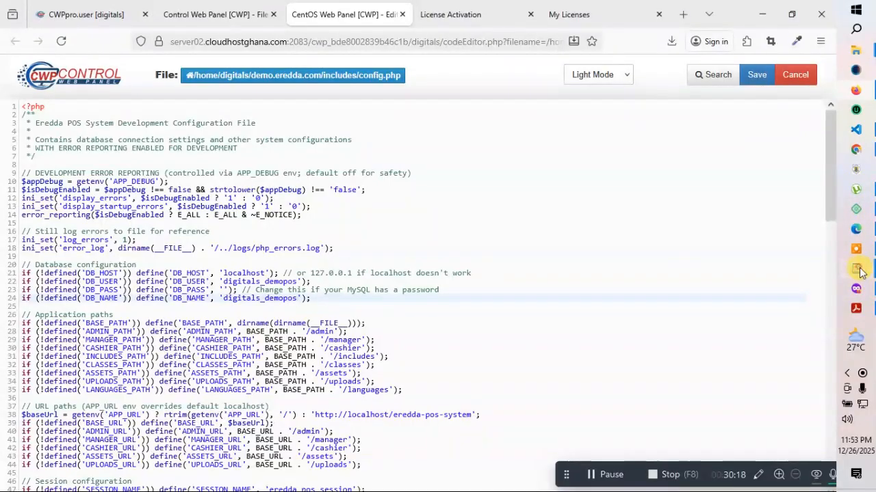
Copy the database password from WordPad and paste it into the empty DB_PASS quotes
mouse_move(860, 272)
left_click(748, 321)
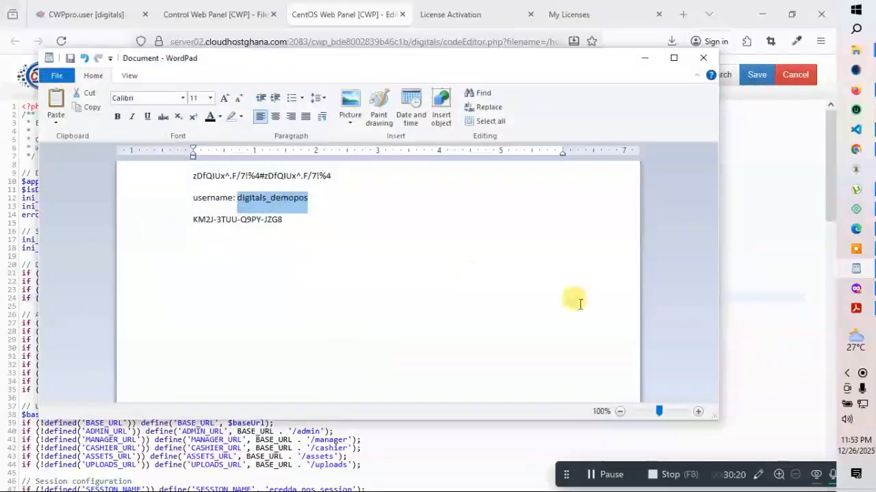
left_click(401, 240)
left_click_drag(342, 176, 194, 176)
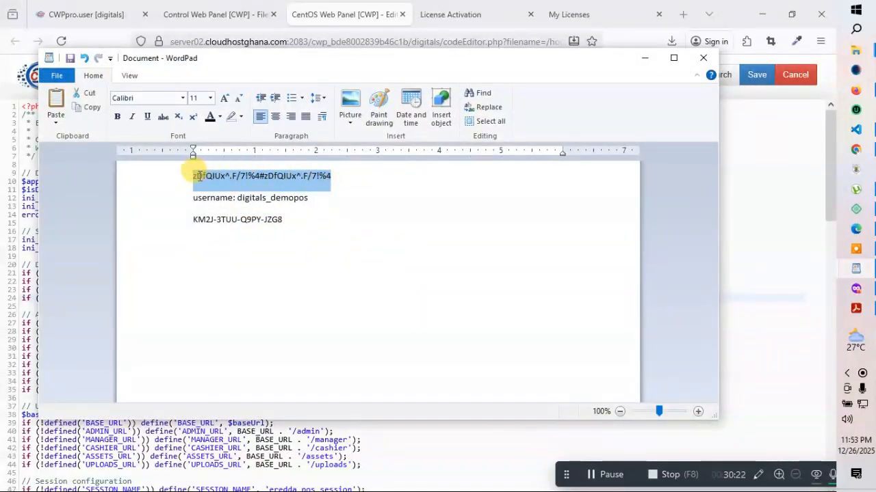
right_click(221, 187)
left_click(242, 204)
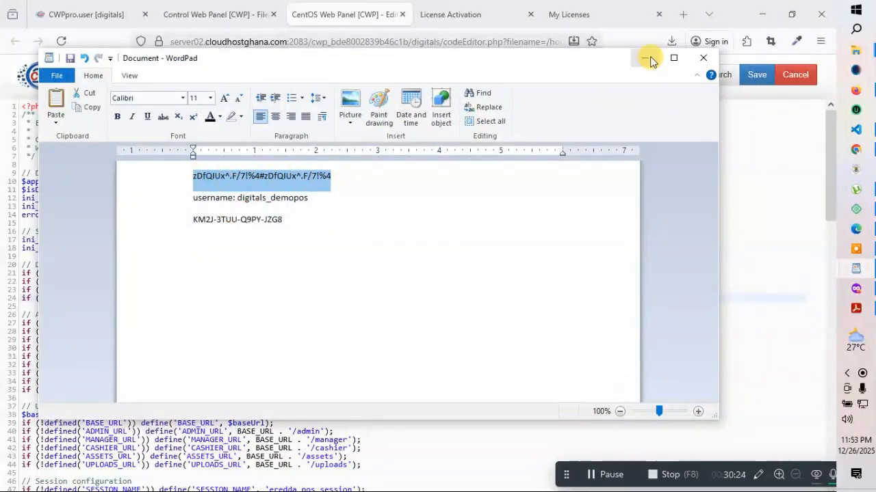
left_click(645, 57)
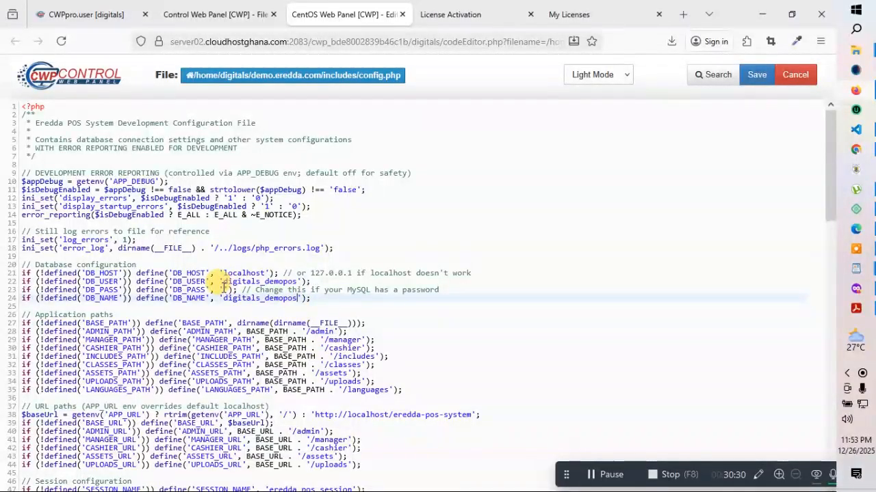
left_click(222, 289)
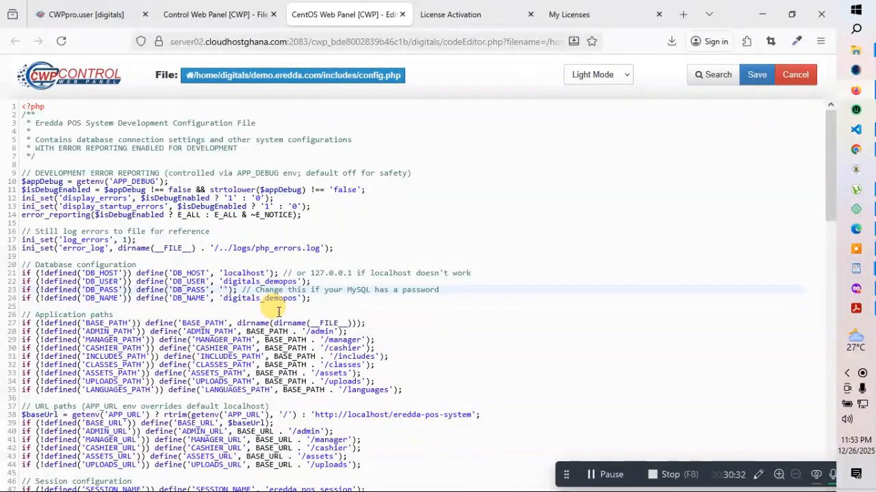
key("ctrl+v")
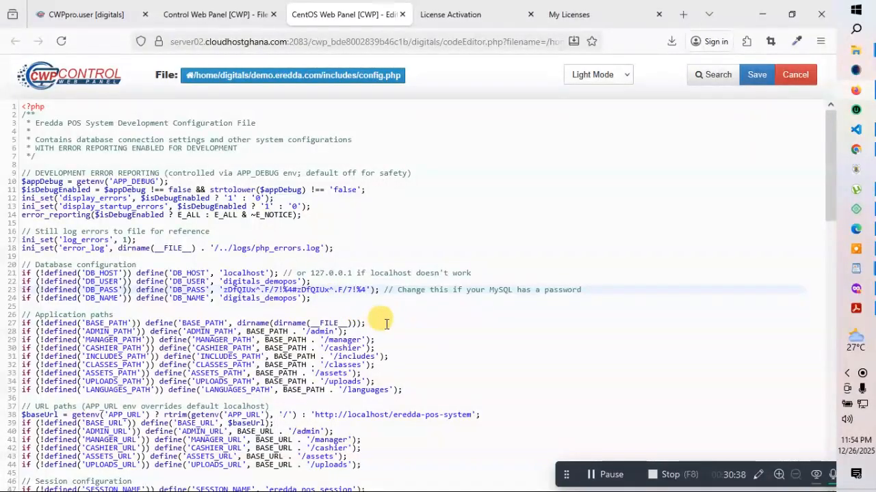
scroll(387, 324, "down", 5)
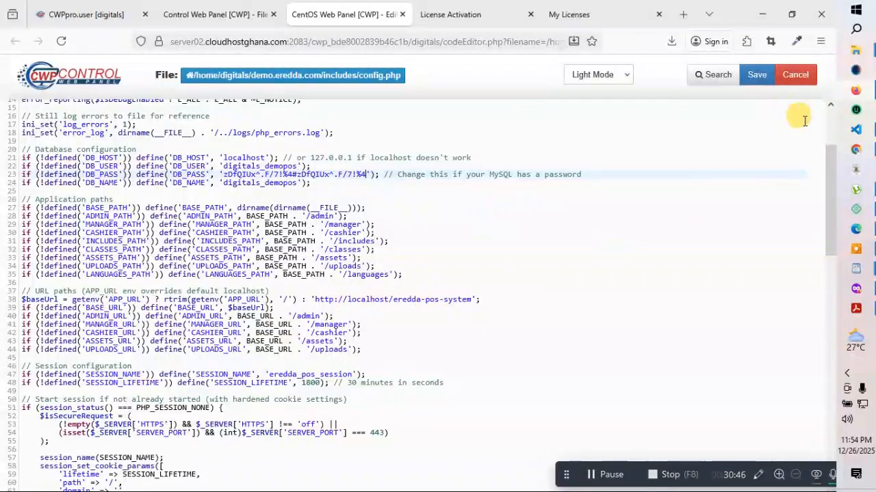
left_click(455, 14)
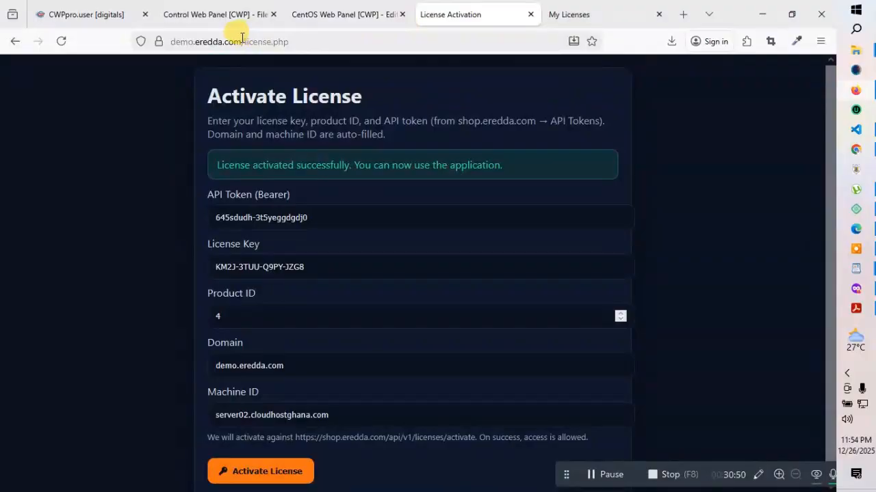
left_click_drag(241, 39, 157, 39)
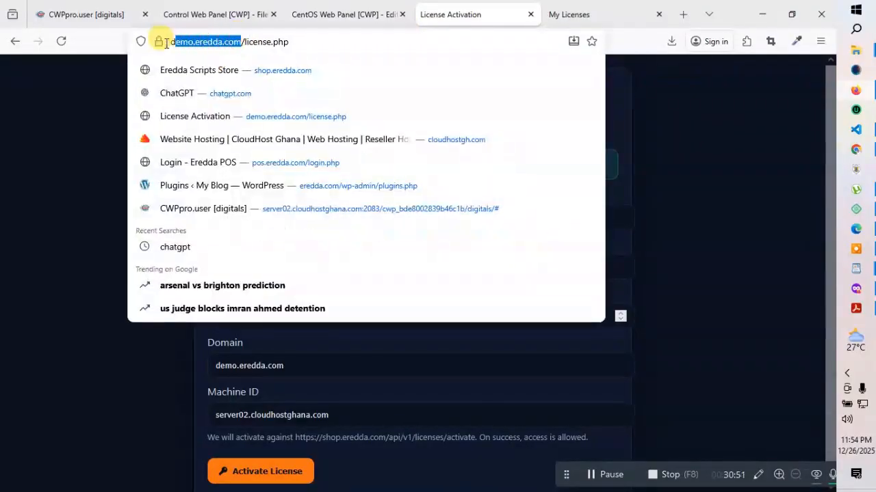
right_click(205, 41)
left_click(223, 113)
left_click(105, 132)
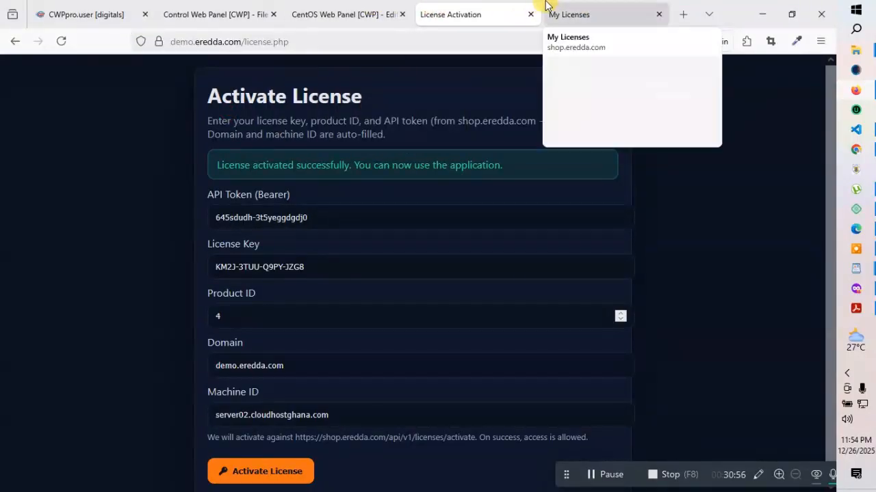
left_click(343, 12)
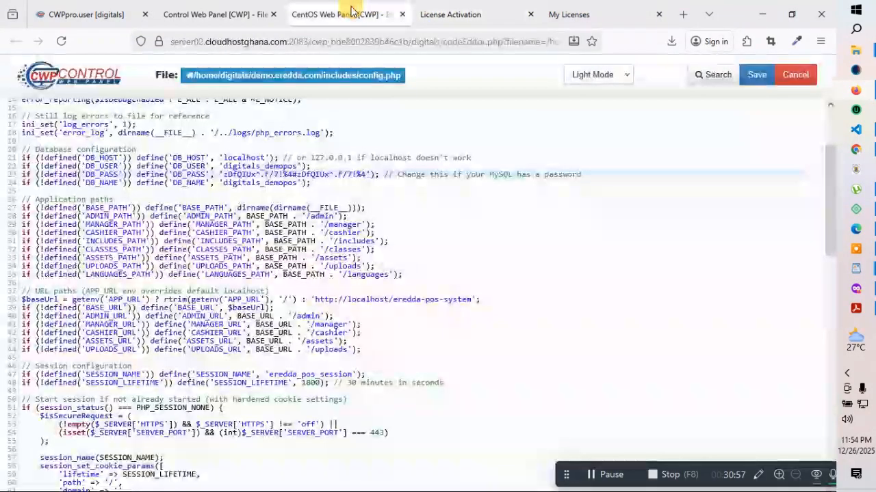
left_click(472, 299)
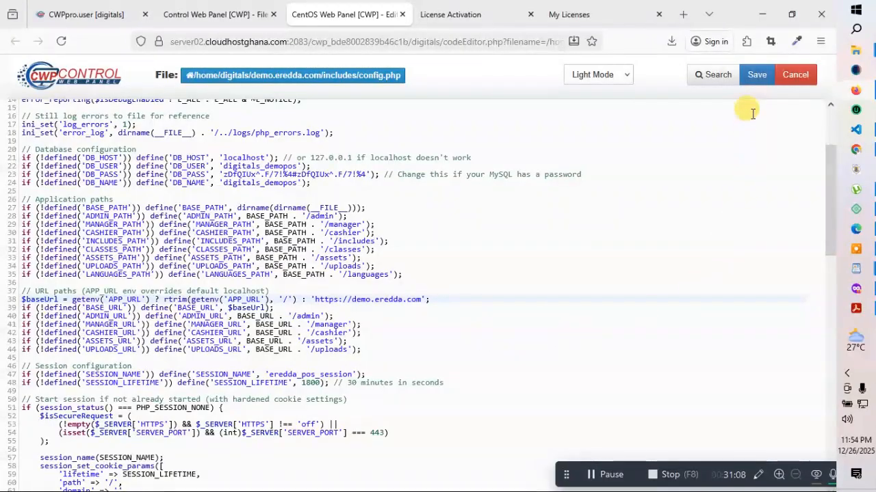
left_click(753, 78)
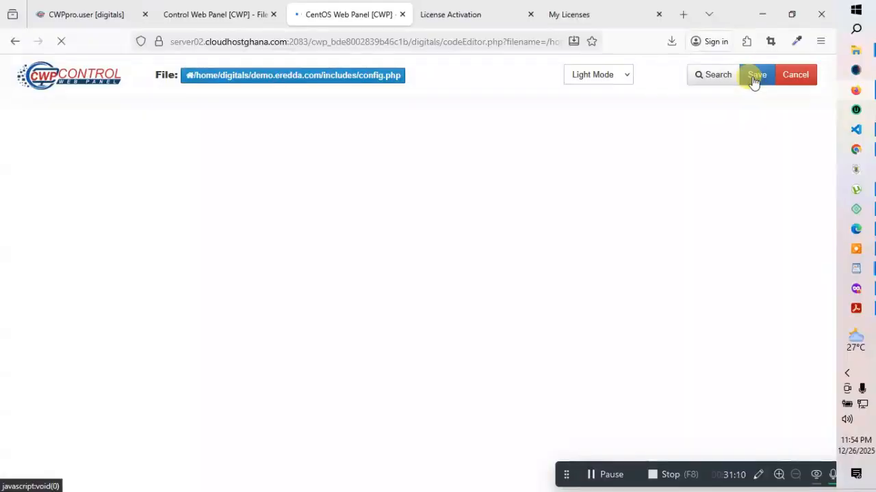
left_click(471, 12)
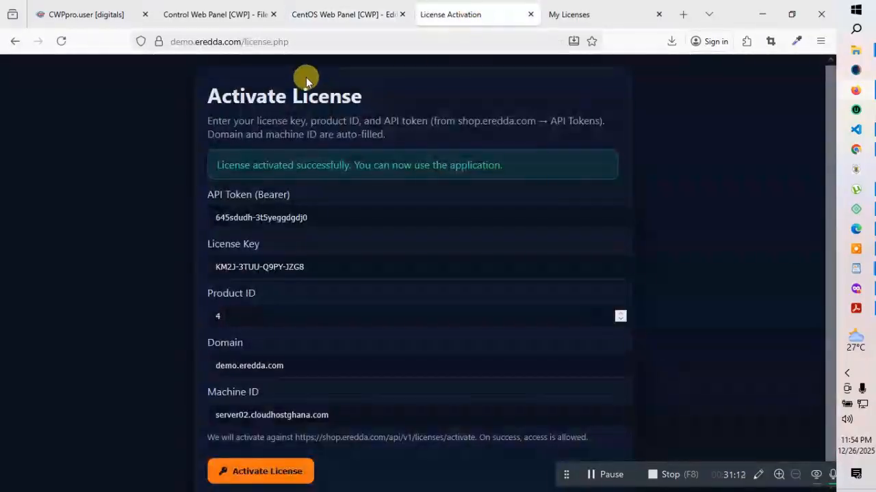
left_click(281, 41)
left_click_drag(282, 42, 239, 37)
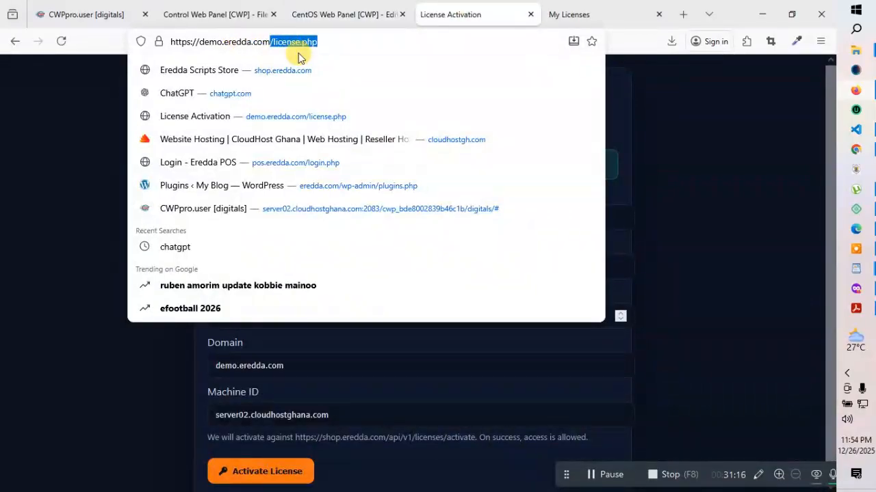
key("BackSpace")
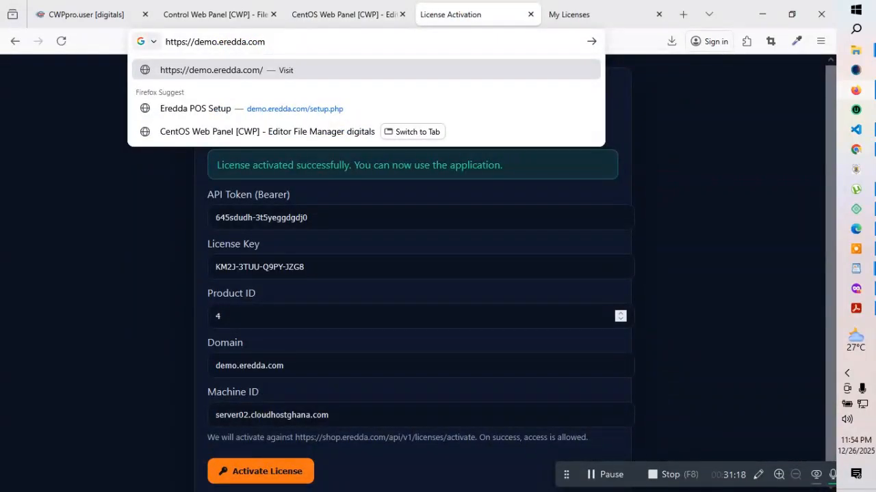
key("Return")
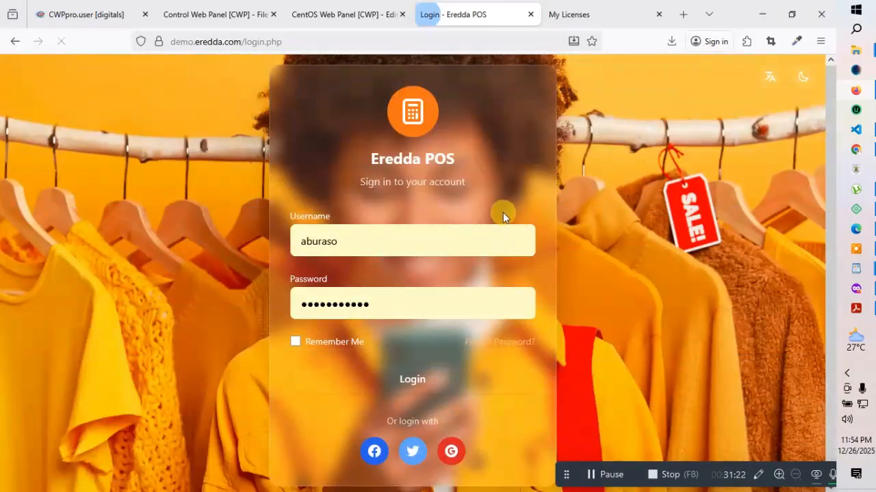
Replace the prefilled username, pick the saved admin login, and sign in
double_click(353, 241)
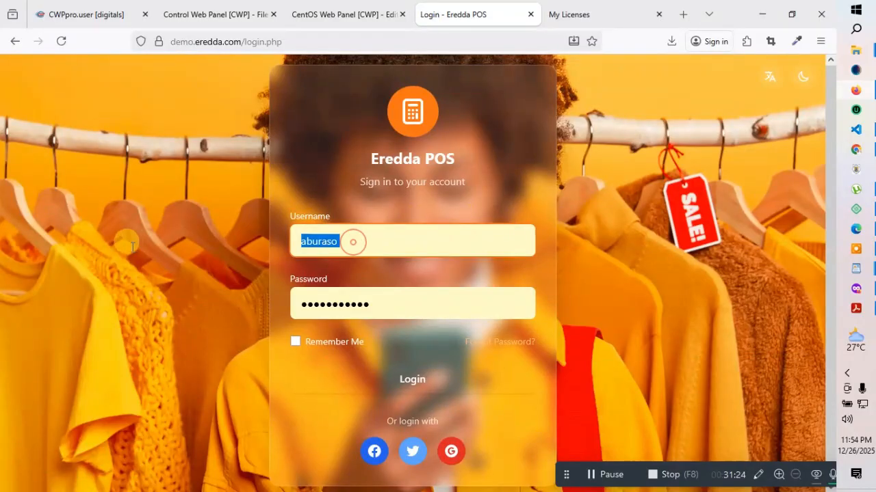
key("BackSpace")
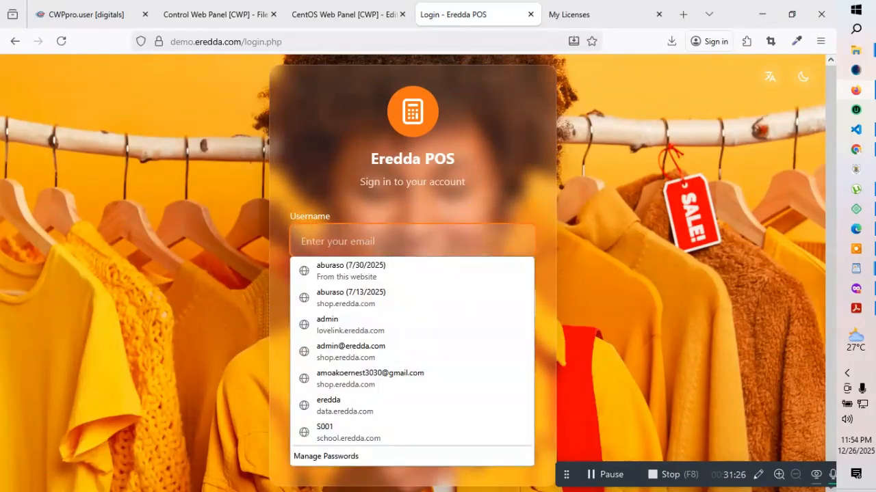
type("admin")
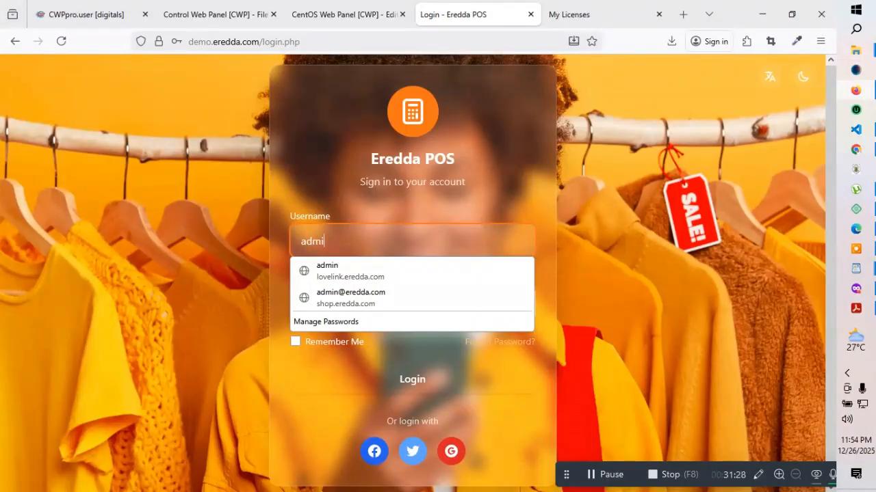
left_click(327, 270)
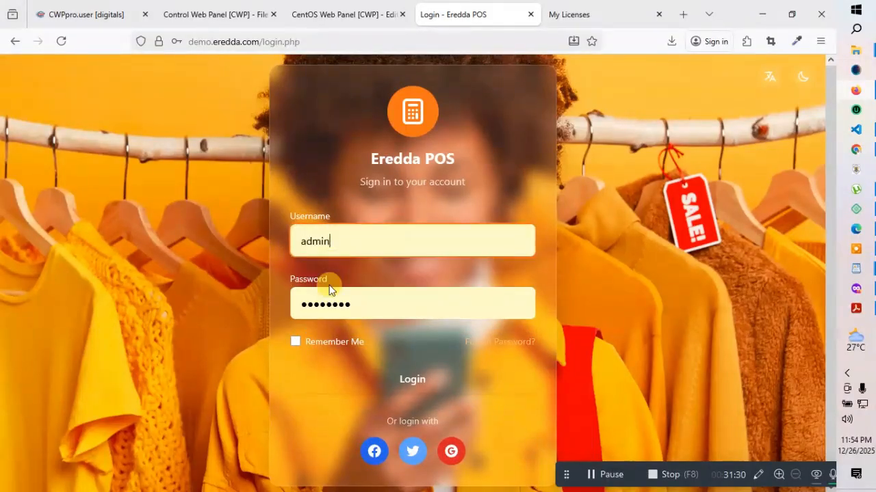
left_click(415, 389)
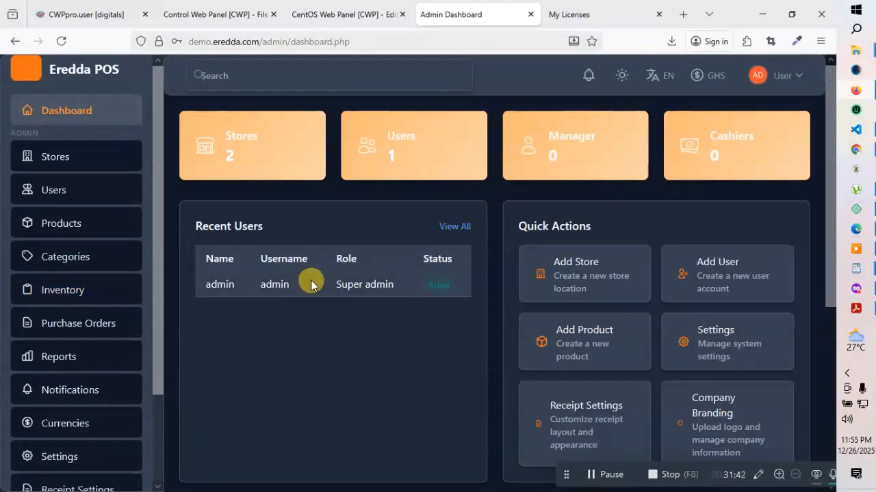
left_click(794, 75)
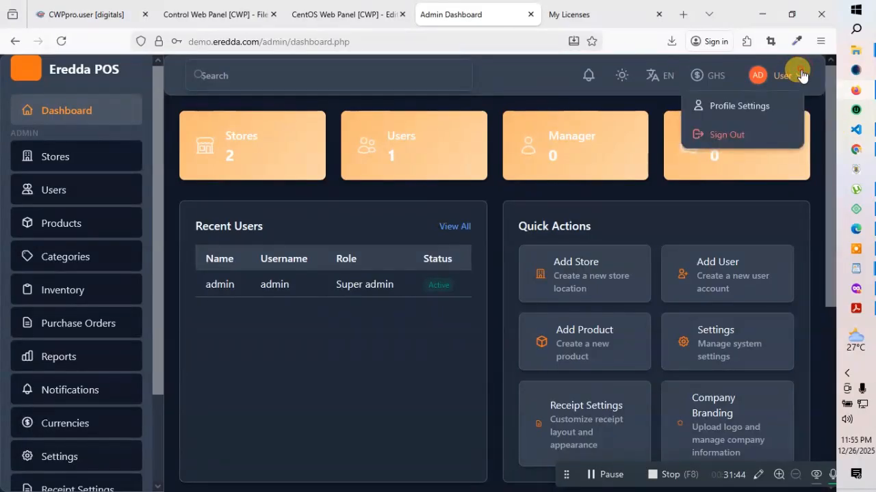
left_click(771, 104)
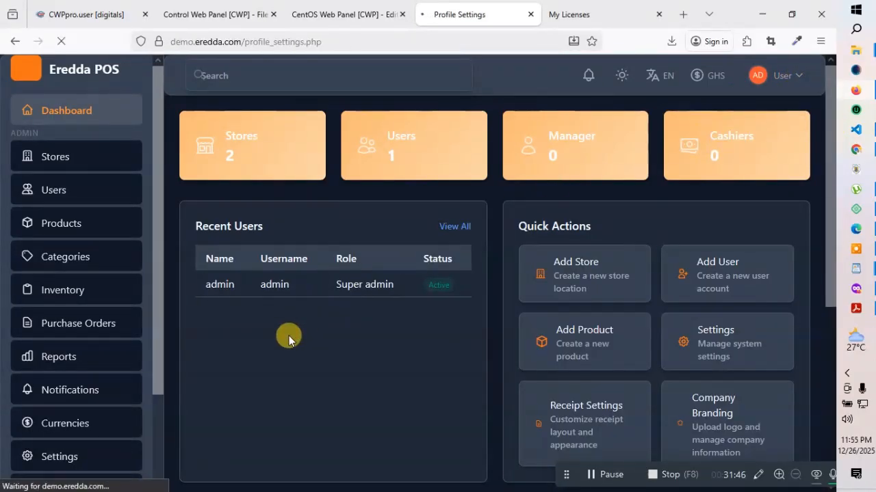
scroll(578, 316, "down", 2)
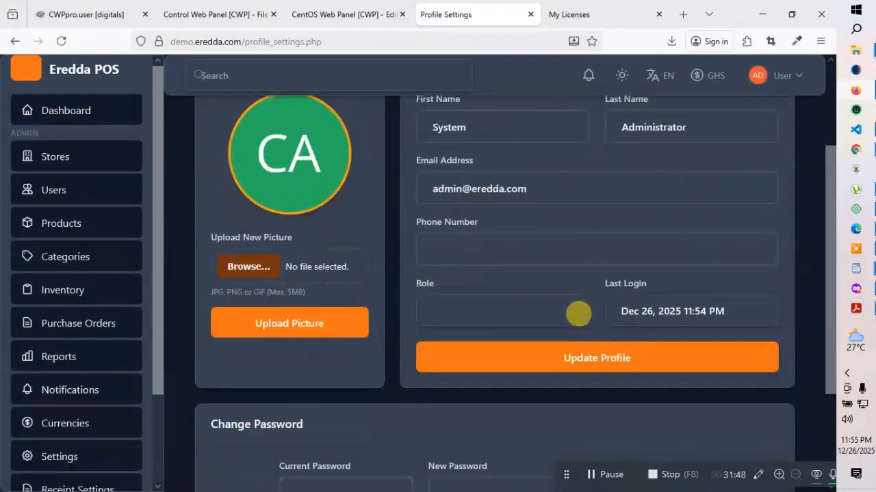
scroll(578, 313, "down", 2)
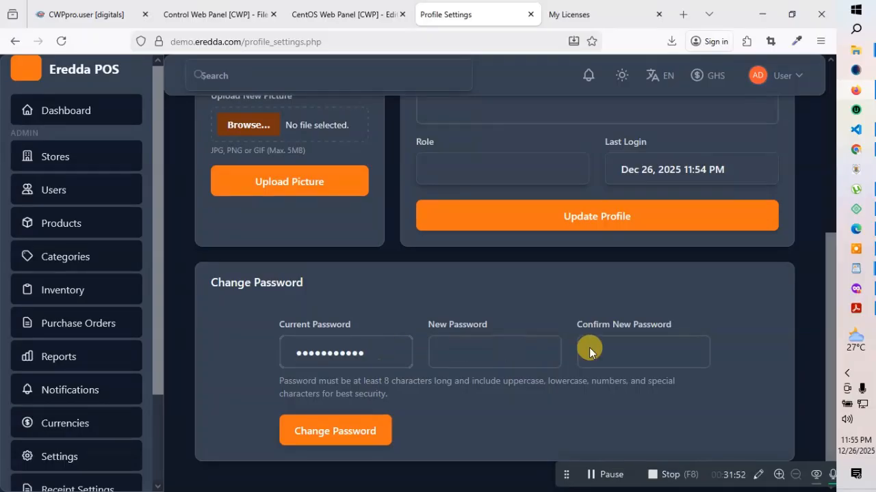
scroll(434, 331, "up", 3)
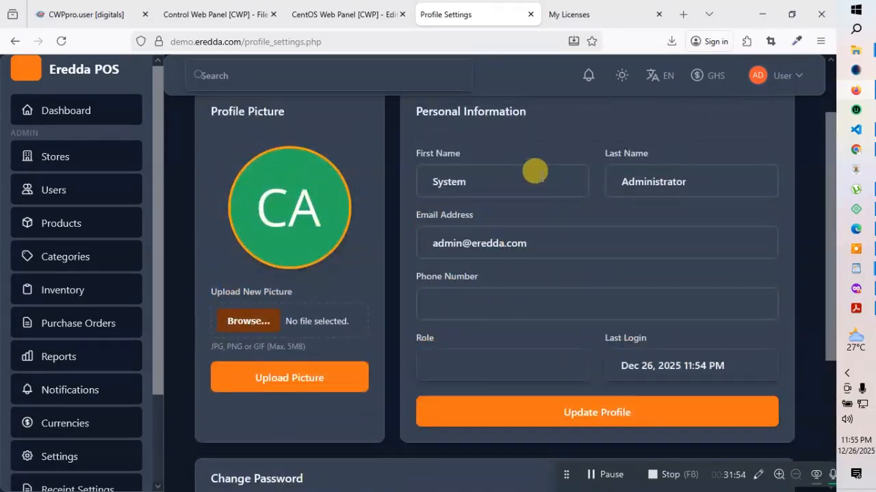
scroll(488, 299, "down", 3)
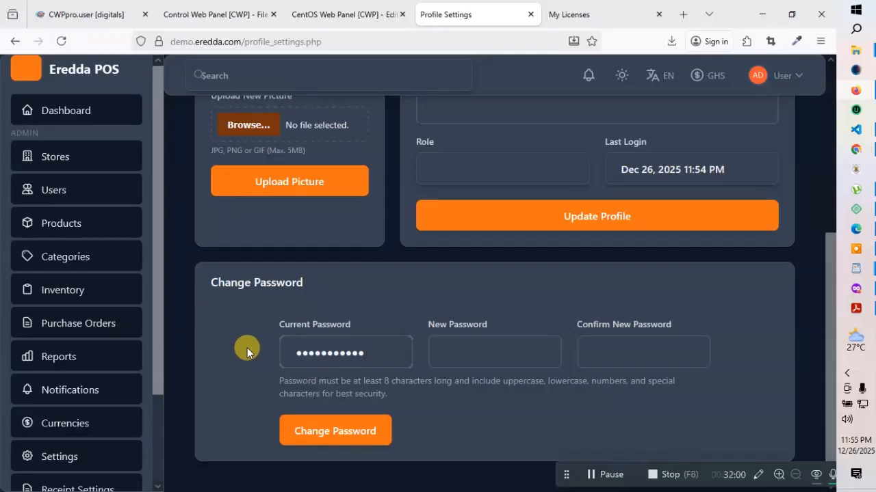
left_click(453, 344)
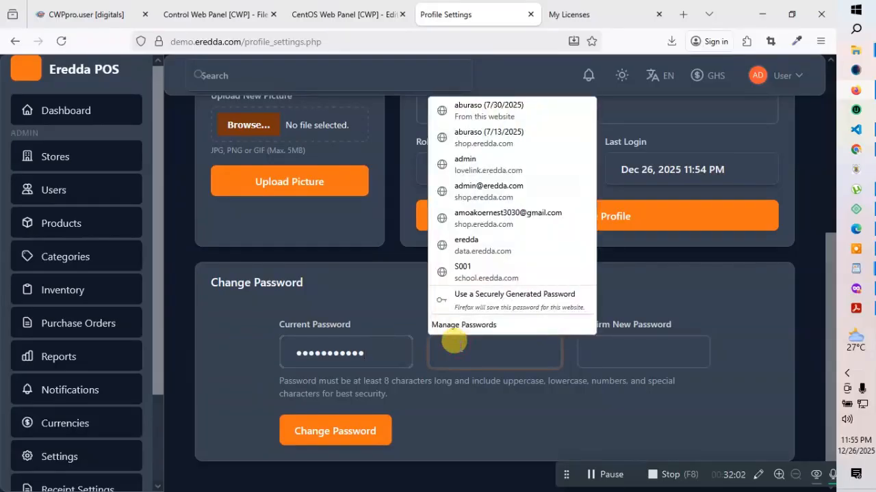
left_click(631, 348)
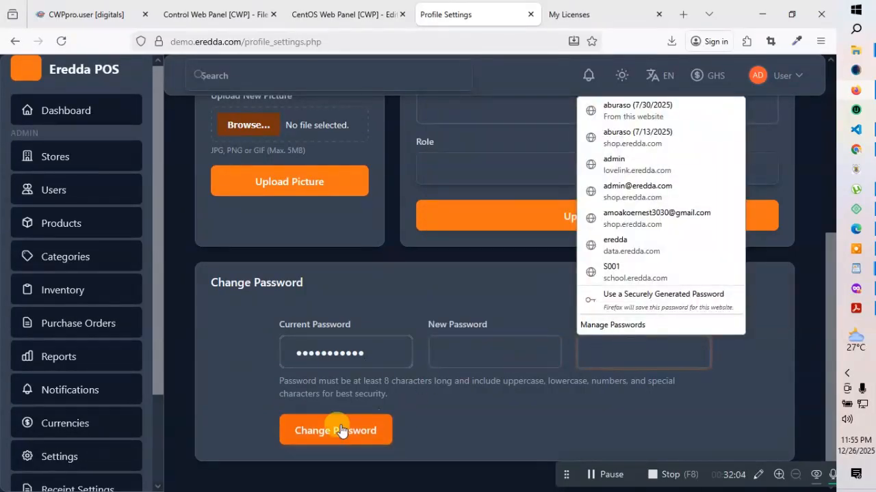
left_click(60, 111)
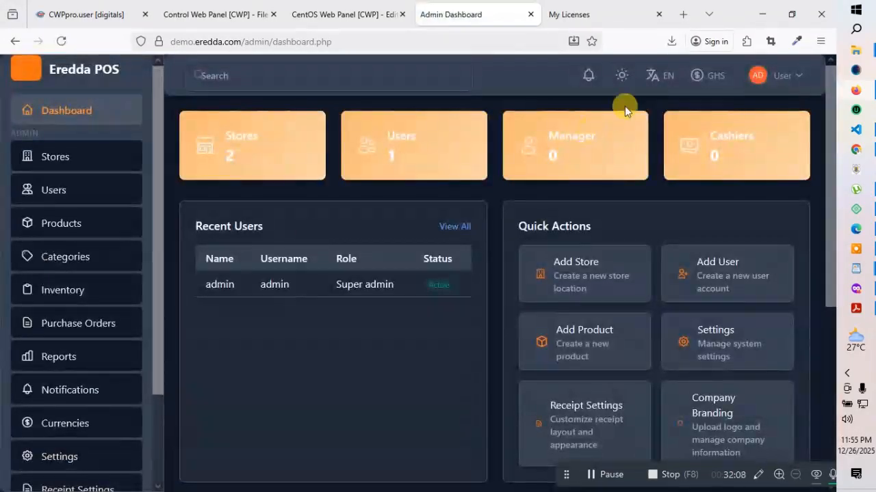
left_click(65, 460)
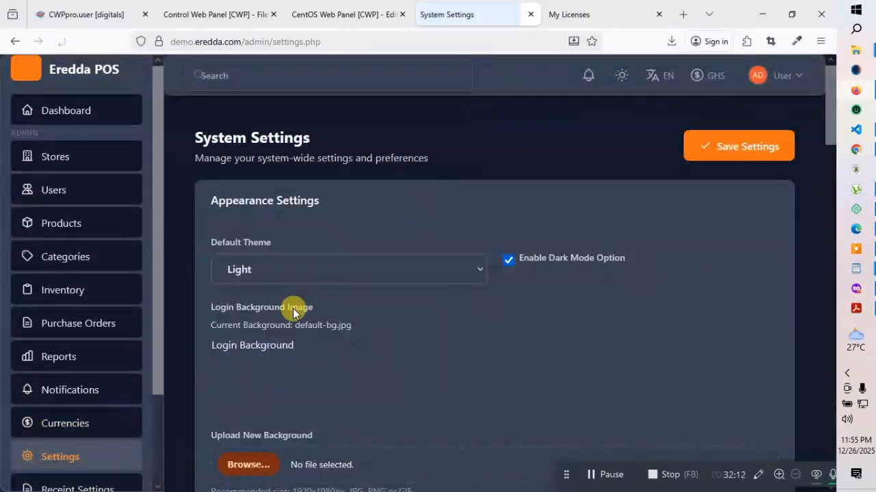
scroll(370, 346, "down", 4)
scroll(366, 346, "down", 2)
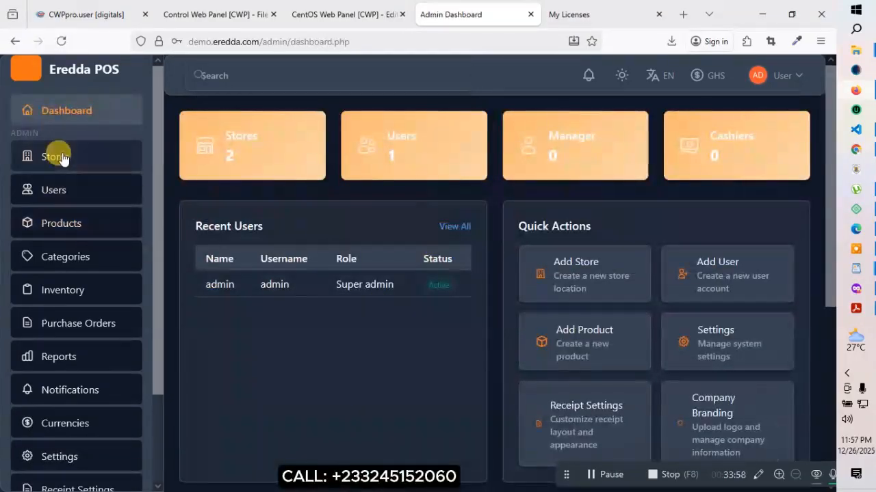
Review the Eredda store's details, close the editor, and open the Manage Users list
left_click(60, 158)
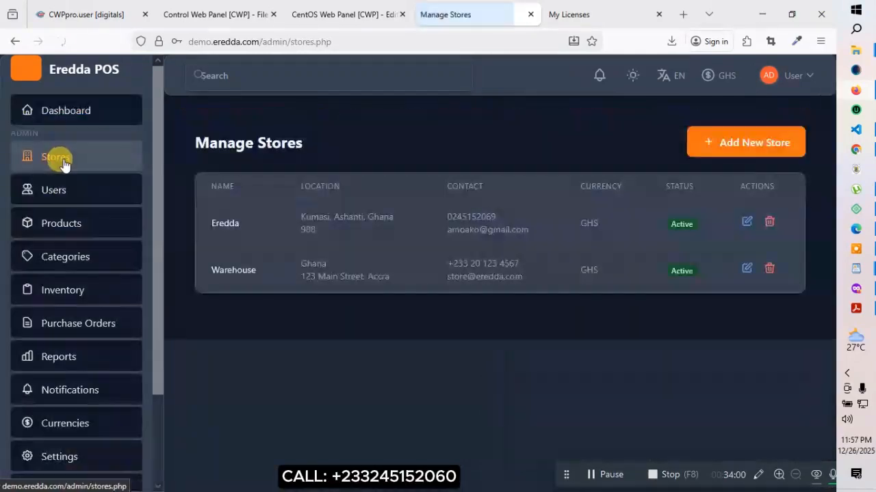
left_click(747, 222)
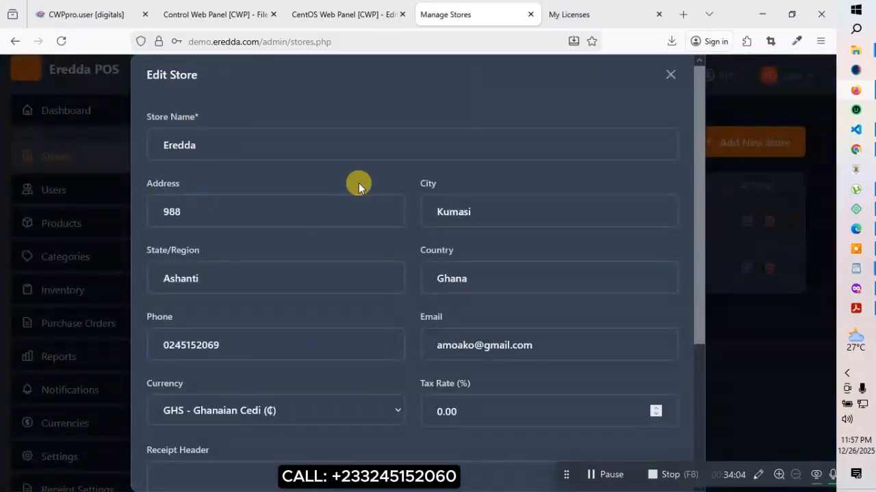
scroll(465, 245, "down", 5)
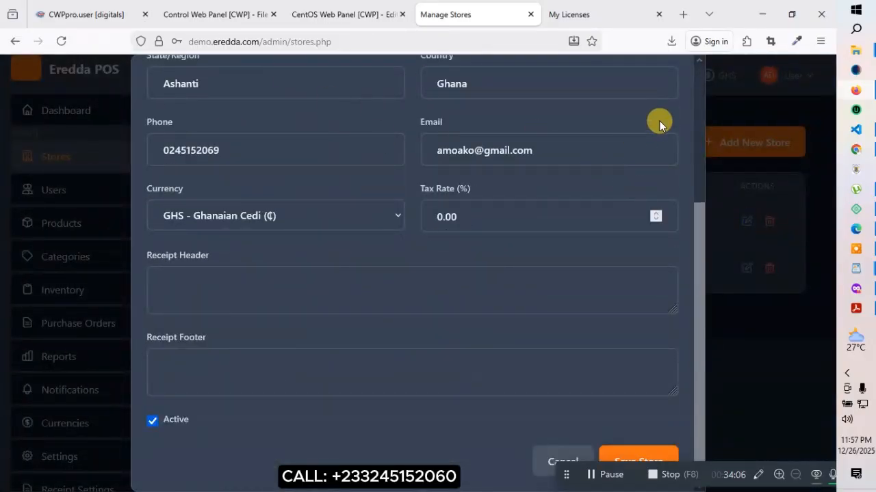
scroll(659, 121, "up", 5)
left_click(670, 75)
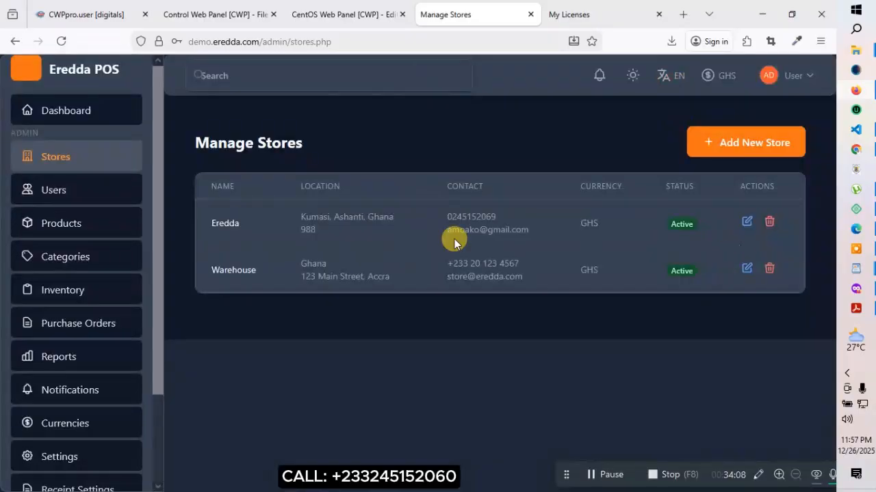
left_click(56, 190)
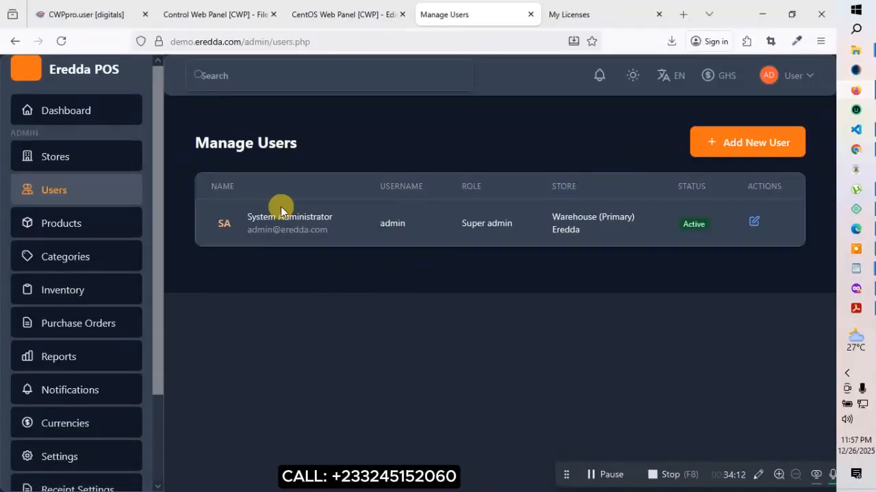
Find the new product's Category list empty and go to Manage Categories
left_click(57, 228)
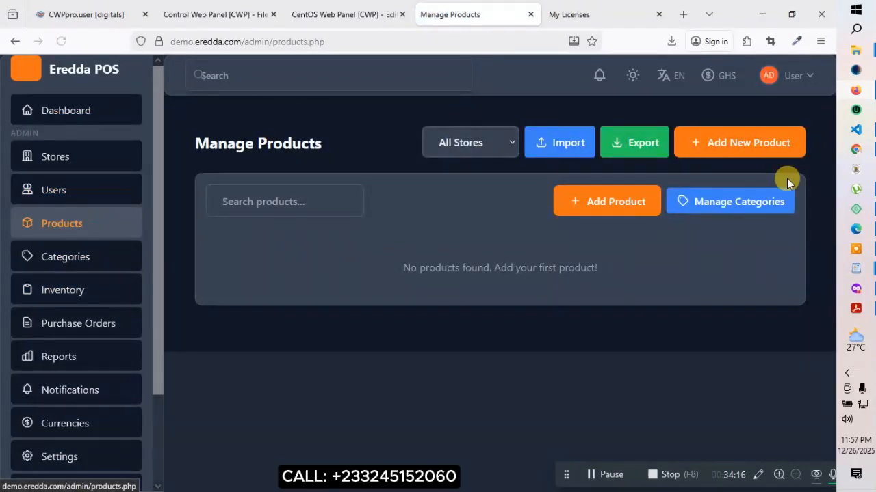
left_click(715, 141)
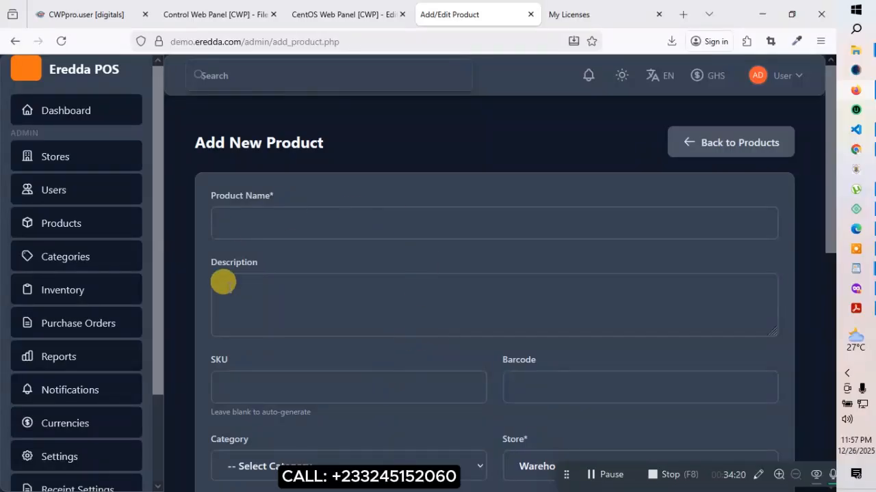
scroll(229, 301, "down", 3)
scroll(235, 319, "up", 1)
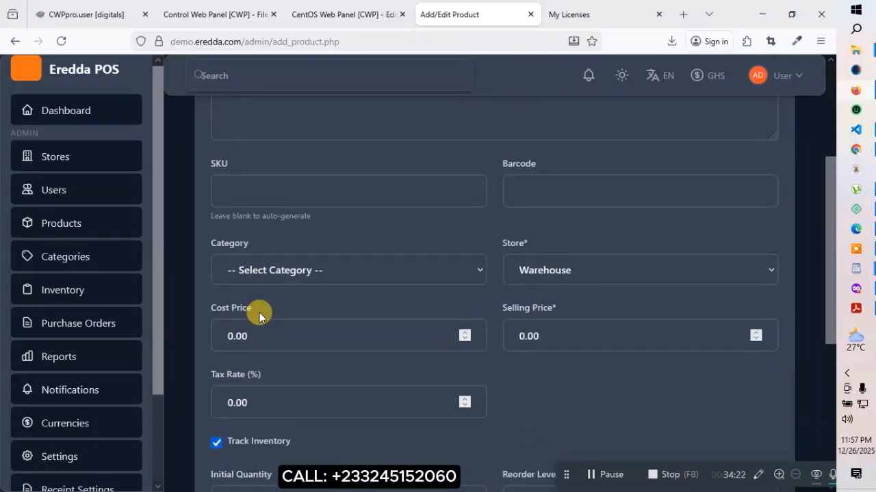
scroll(260, 312, "up", 1)
left_click(268, 336)
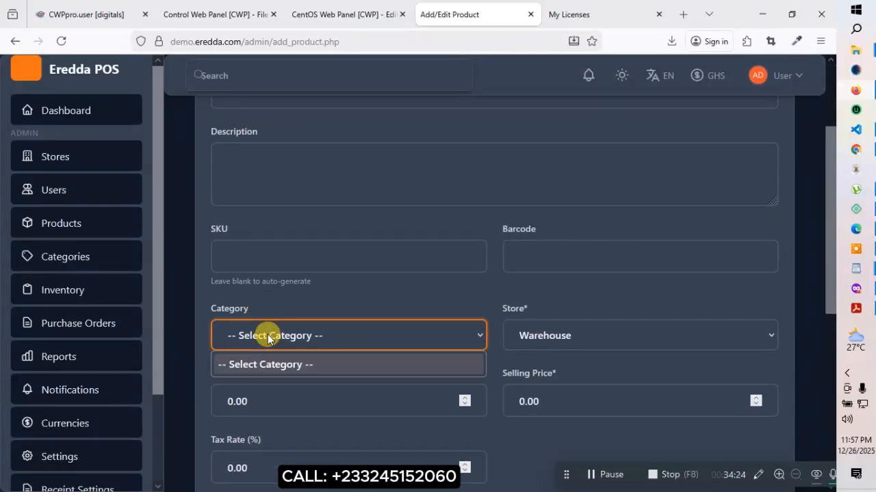
left_click(65, 258)
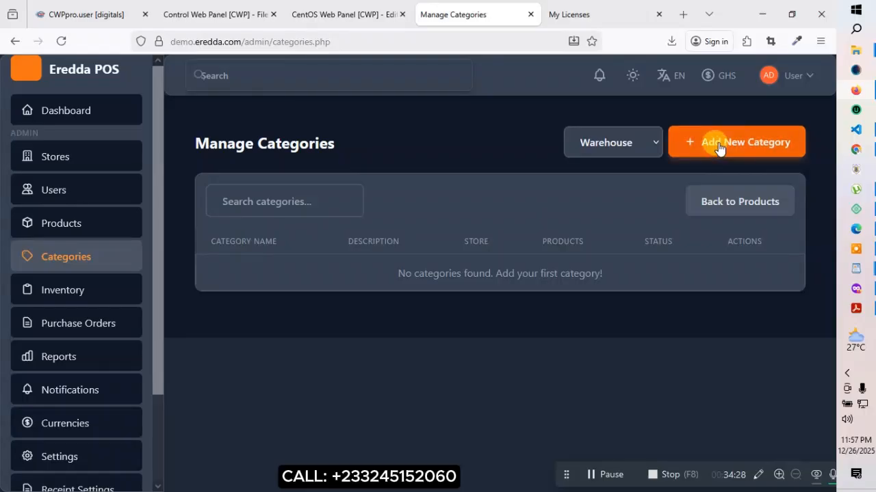
Save a new Warehouse category named T-Shirt, dismiss the confirmation, and return to Products
left_click(719, 147)
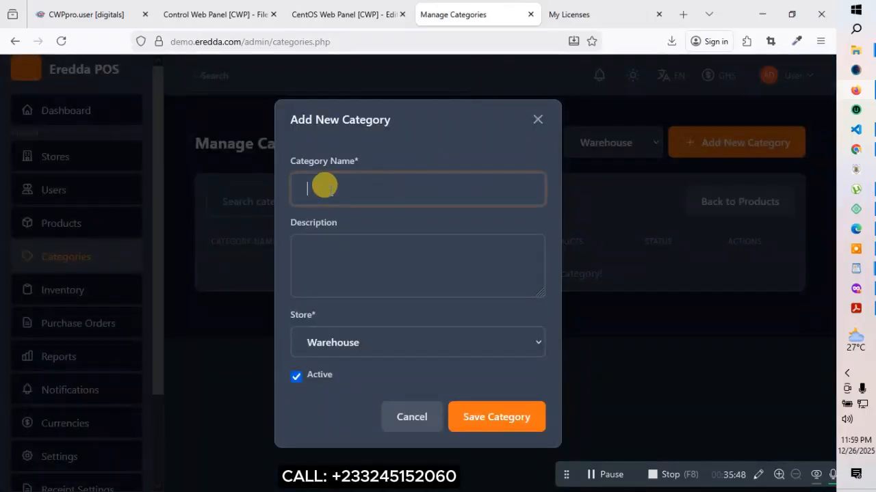
left_click(327, 188)
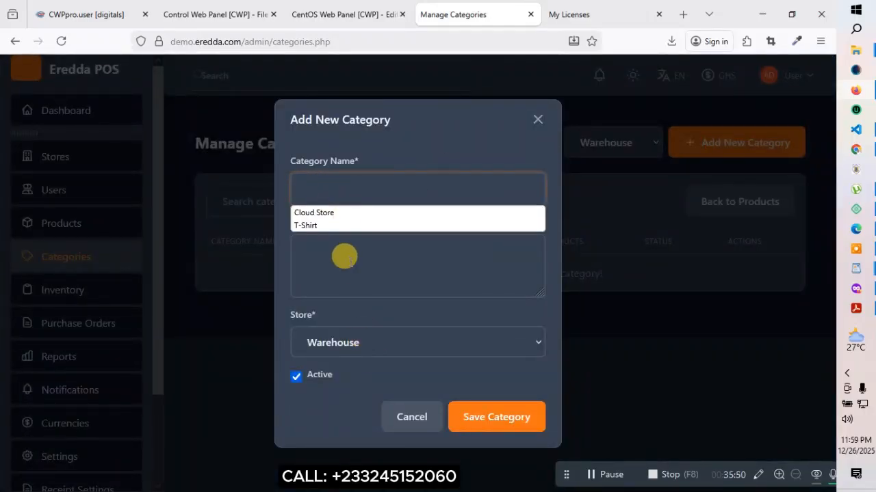
left_click(313, 225)
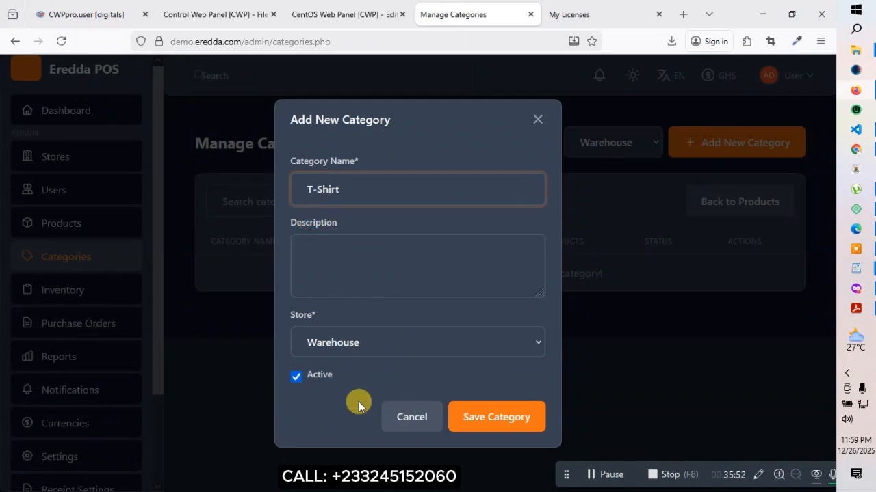
left_click(483, 417)
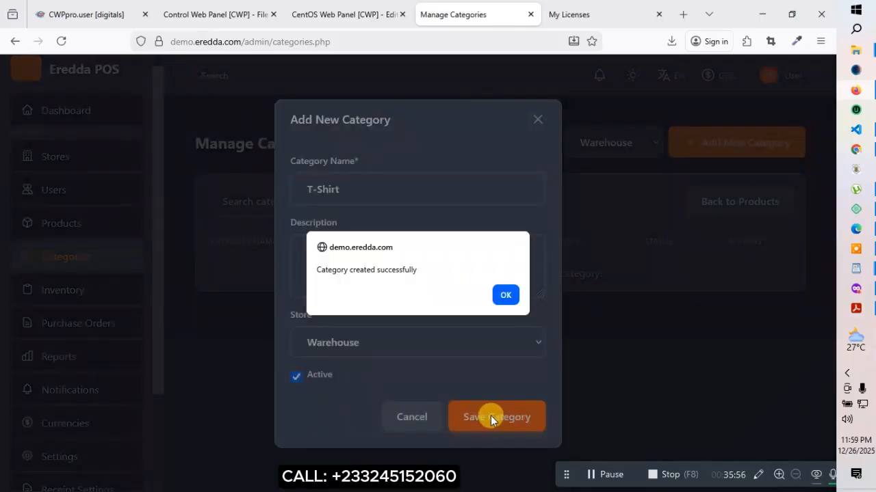
left_click(503, 296)
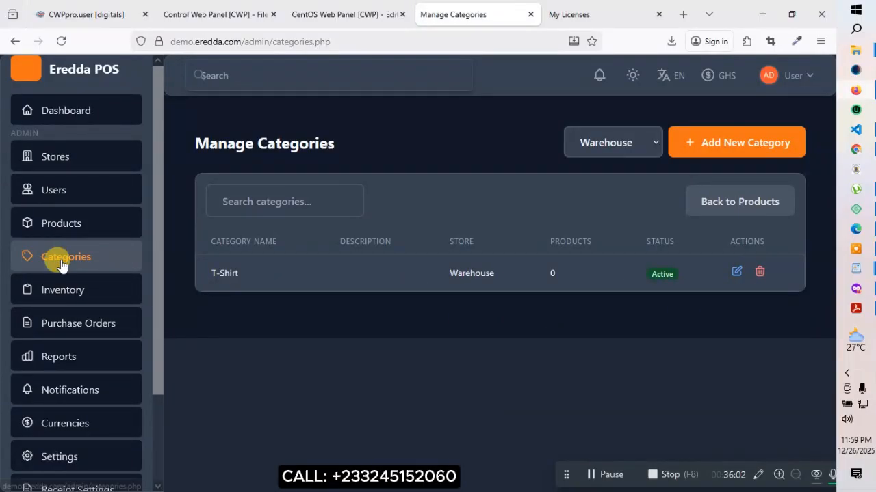
left_click(68, 225)
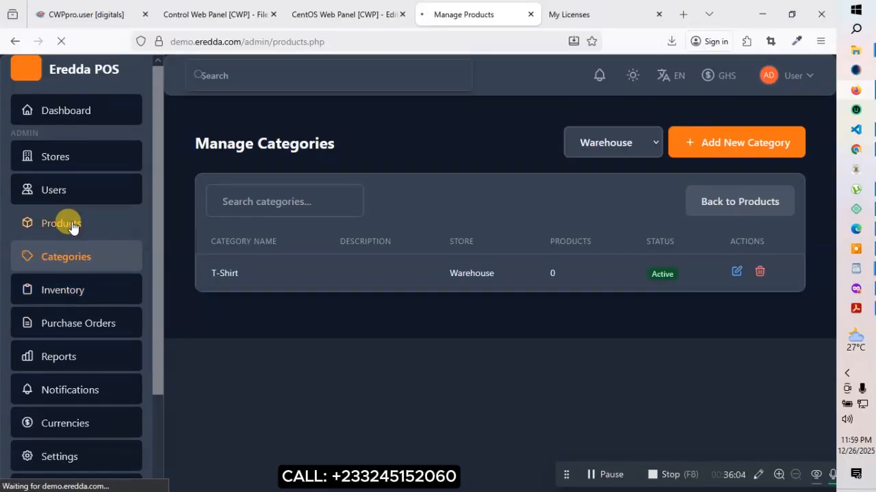
Open a blank Add Product form, choose T-Shirt as its category, and review the form
left_click(739, 146)
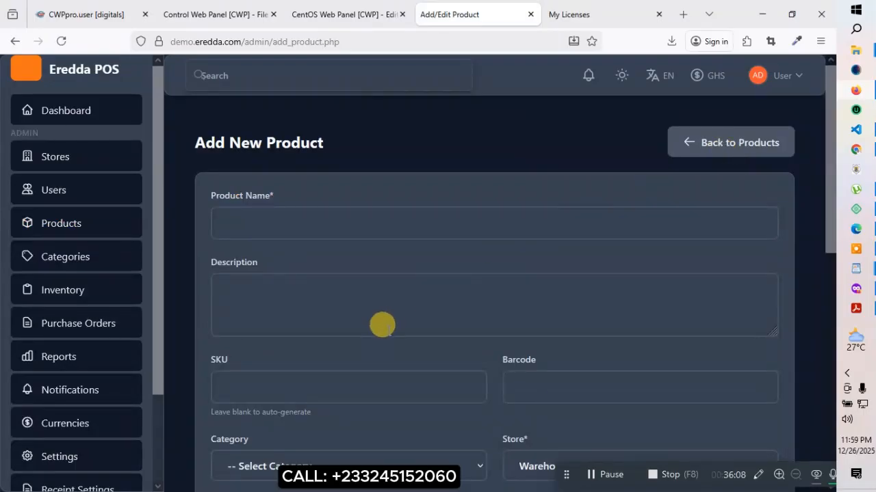
scroll(381, 324, "down", 2)
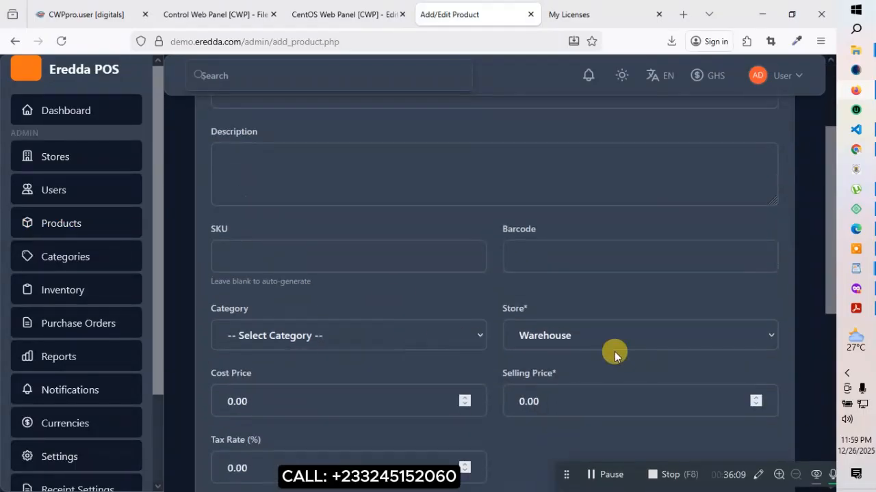
left_click(323, 338)
left_click(292, 381)
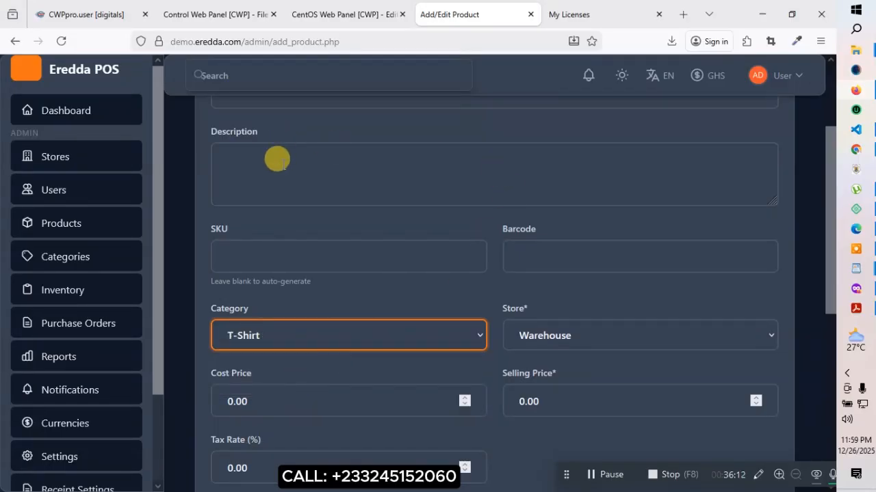
scroll(267, 164, "up", 2)
scroll(308, 309, "down", 2)
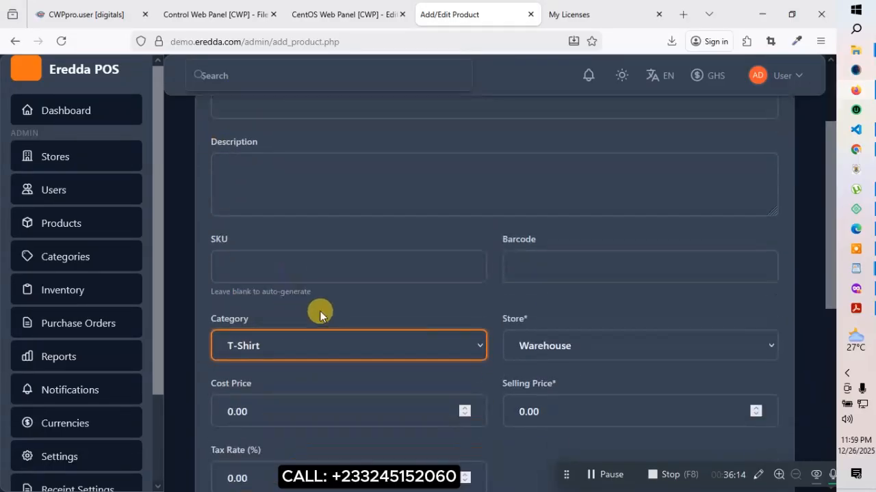
scroll(562, 239, "down", 1)
scroll(387, 363, "down", 3)
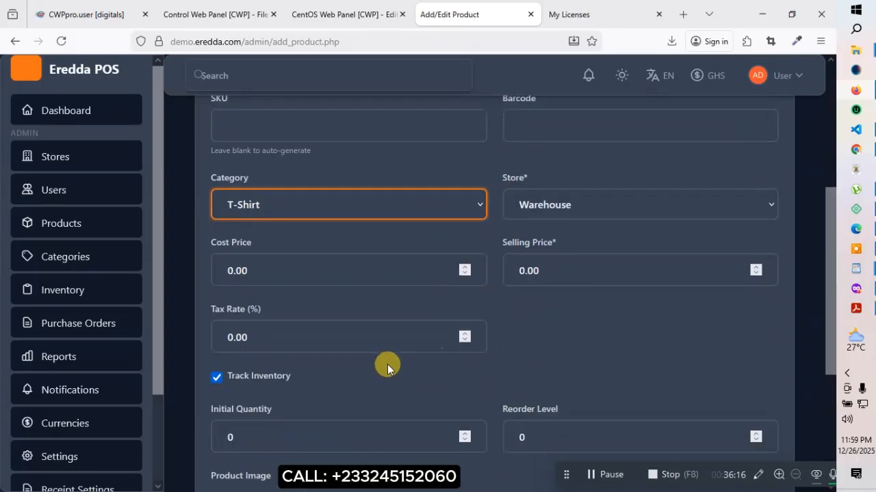
scroll(373, 354, "up", 1)
scroll(353, 323, "up", 1)
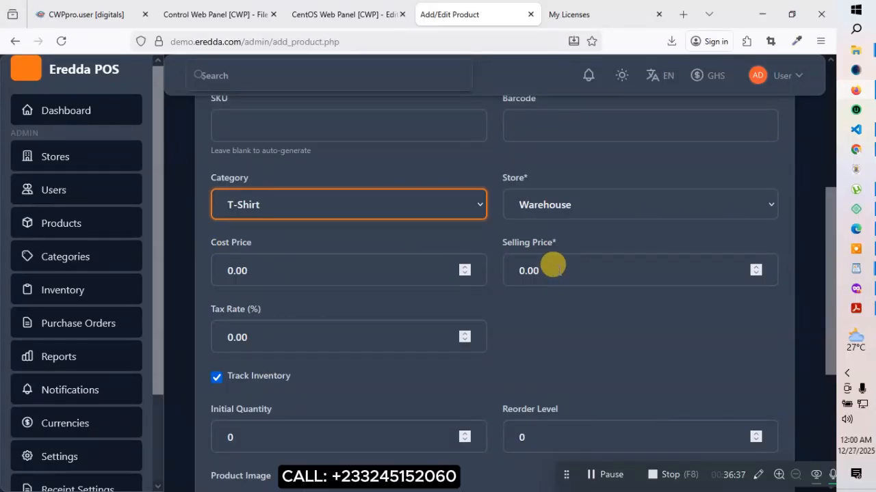
scroll(348, 307, "down", 3)
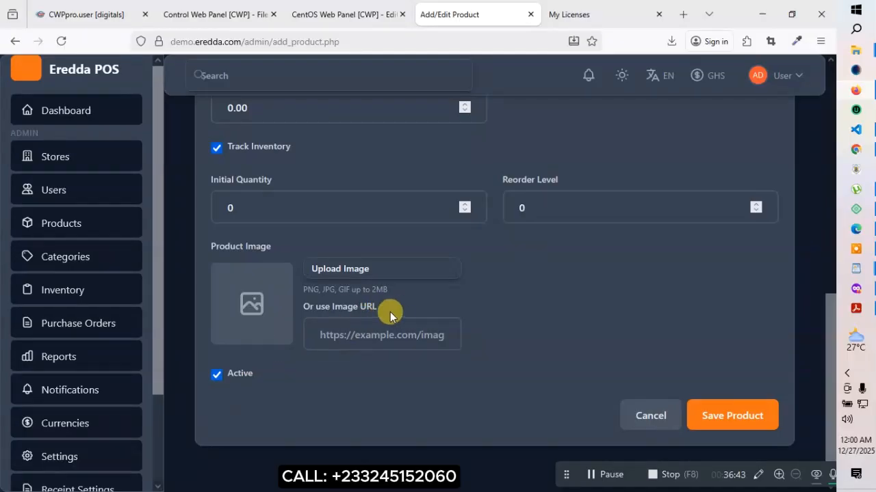
scroll(55, 372, "up", 5)
scroll(69, 295, "down", 2)
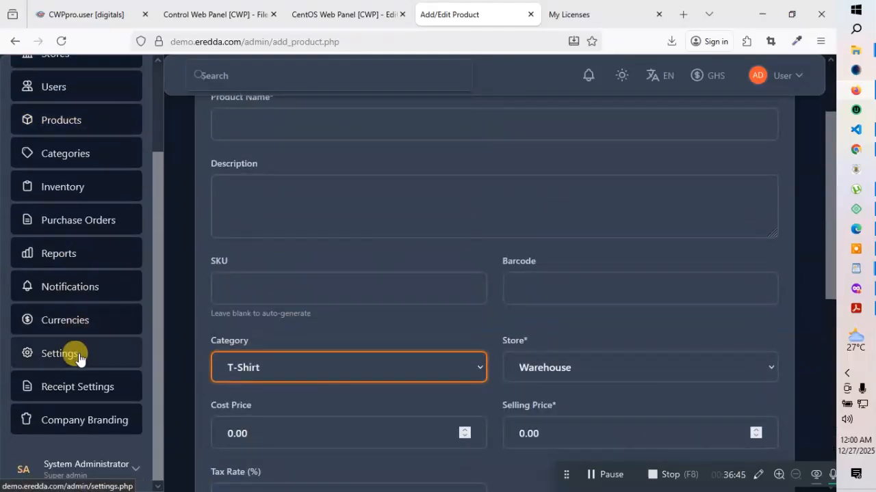
scroll(76, 342, "down", 5)
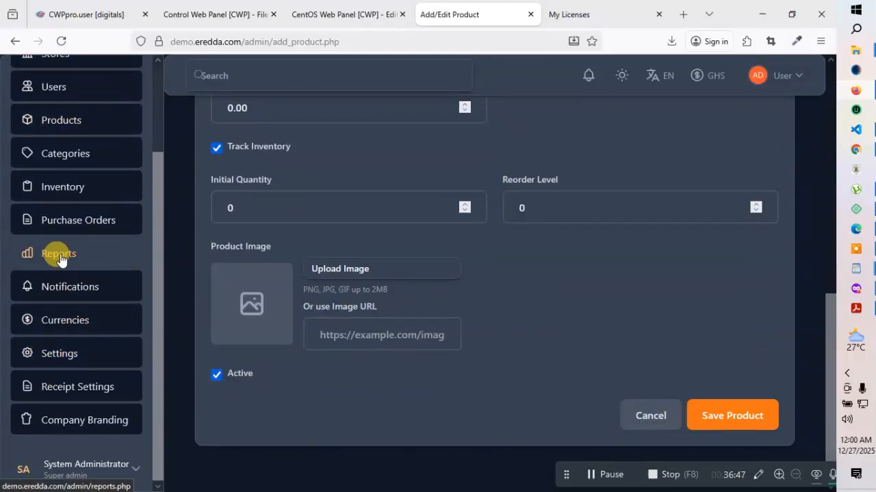